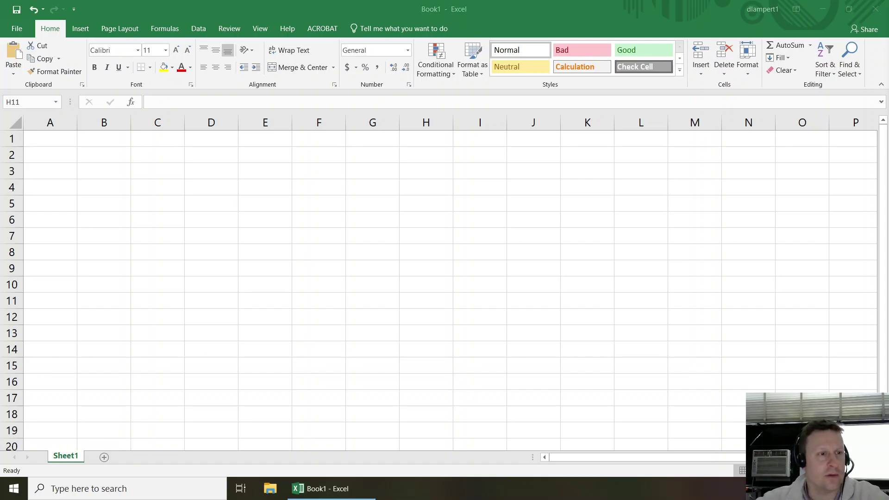
# - Enter the title 'Pollutant Concentration in a River' in A1 and make it bold and underlined
pyautogui.hotkey('alt', 'Tab')
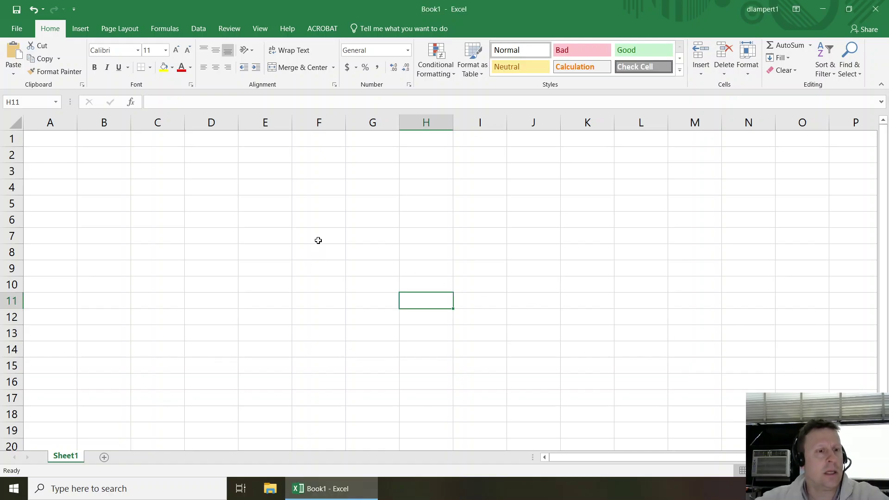
pyautogui.click(63, 147)
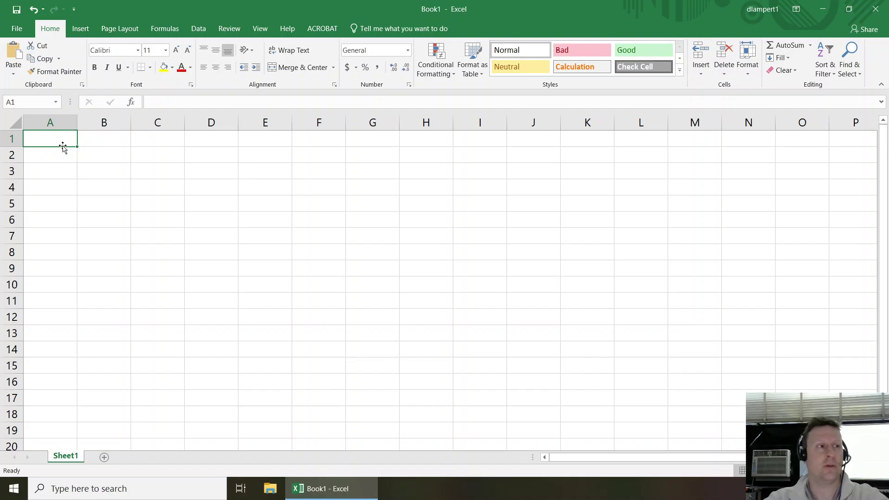
pyautogui.write('Pollutant')
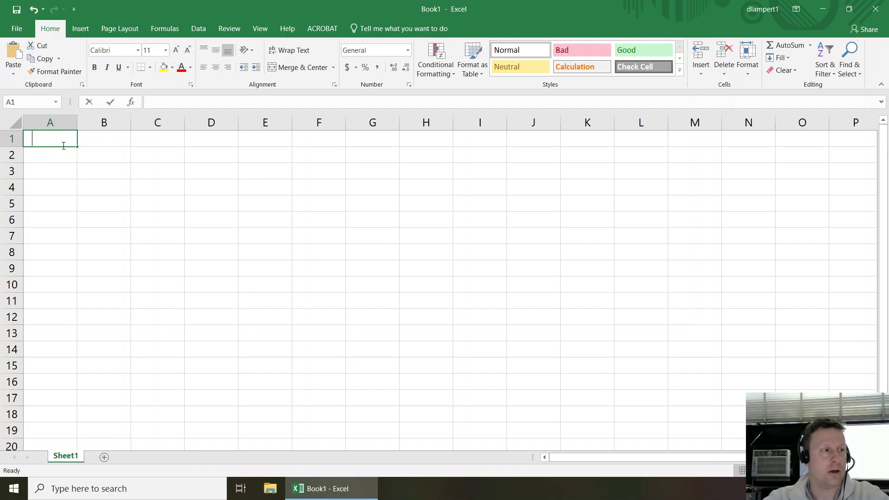
pyautogui.write(' Conc')
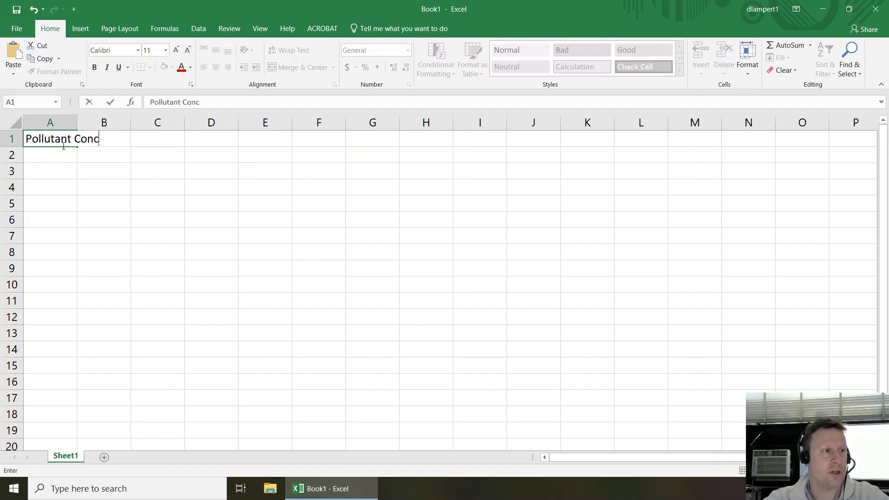
pyautogui.write('entration in a River')
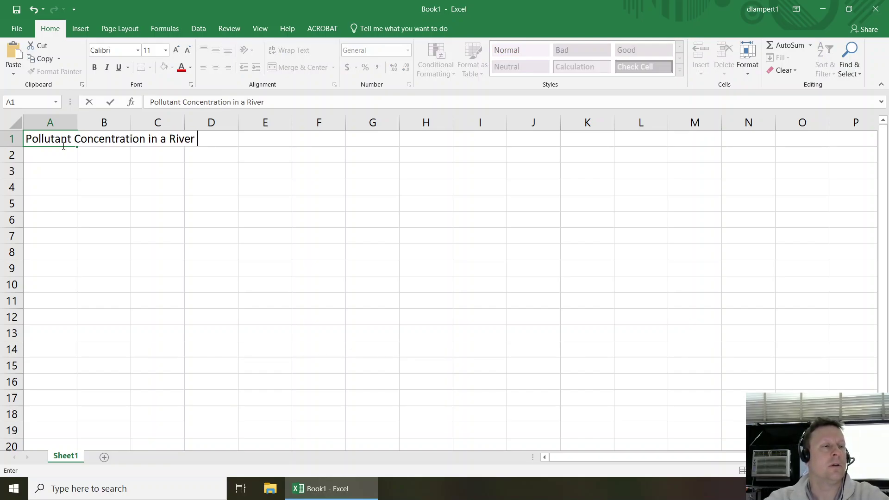
pyautogui.press('Return')
pyautogui.click(64, 145)
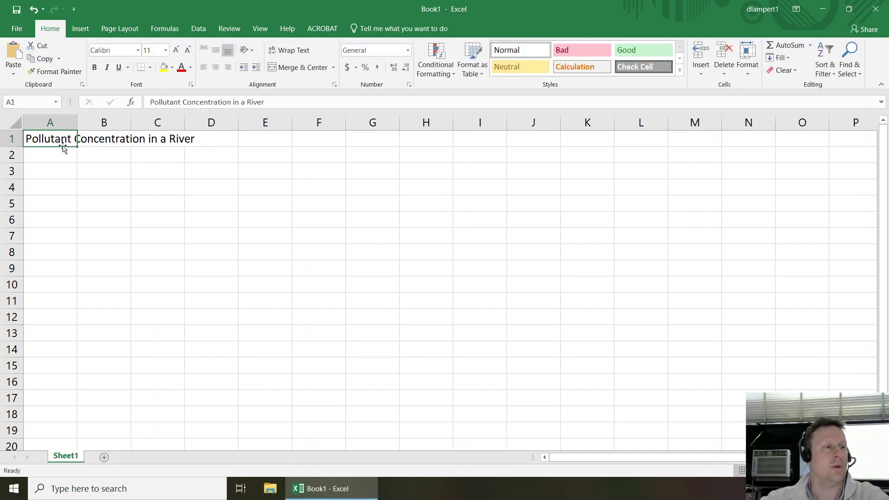
pyautogui.click(95, 68)
pyautogui.click(119, 68)
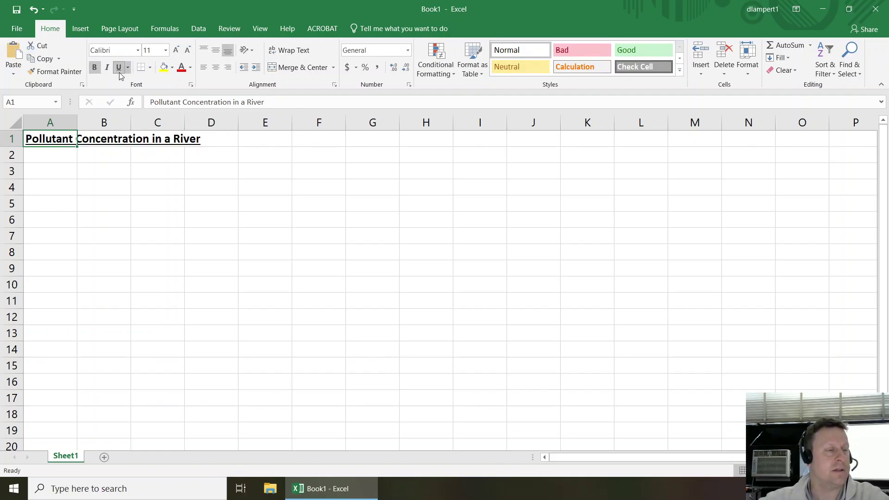
# - Enter the author's name and e-mail address in A2
pyautogui.press('Return')
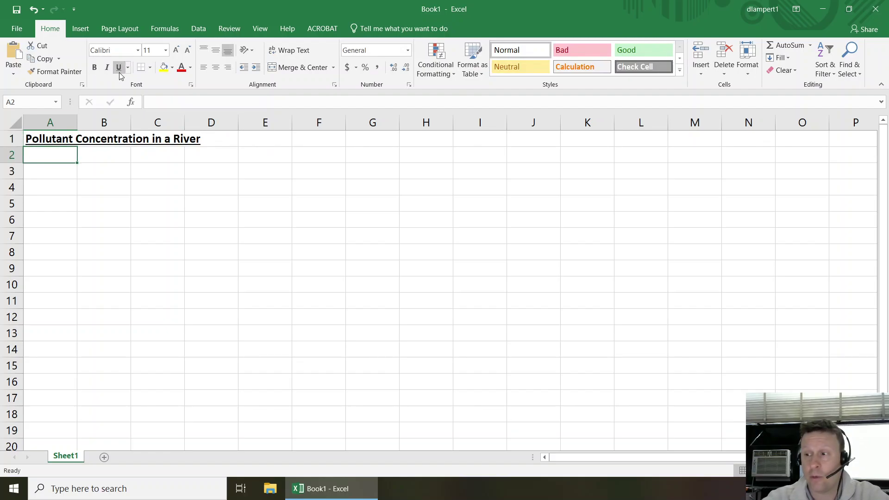
pyautogui.write('Dave,')
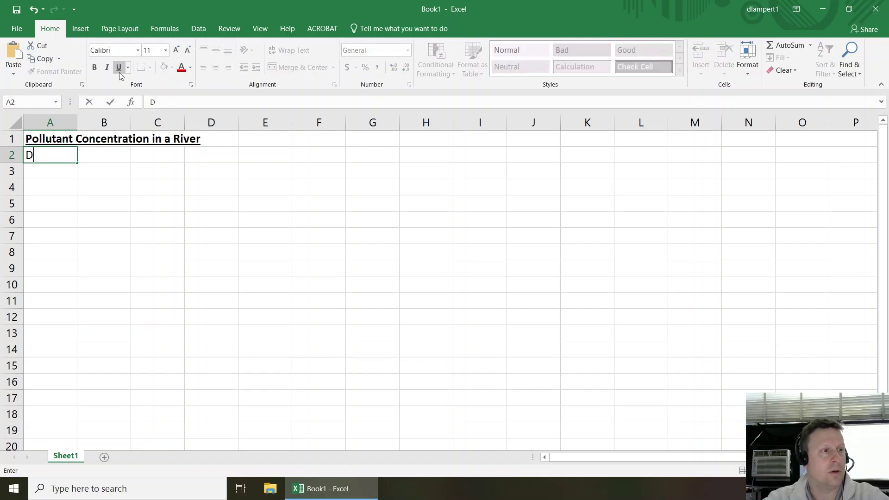
pyautogui.press('BackSpace')
pyautogui.press('BackSpace')
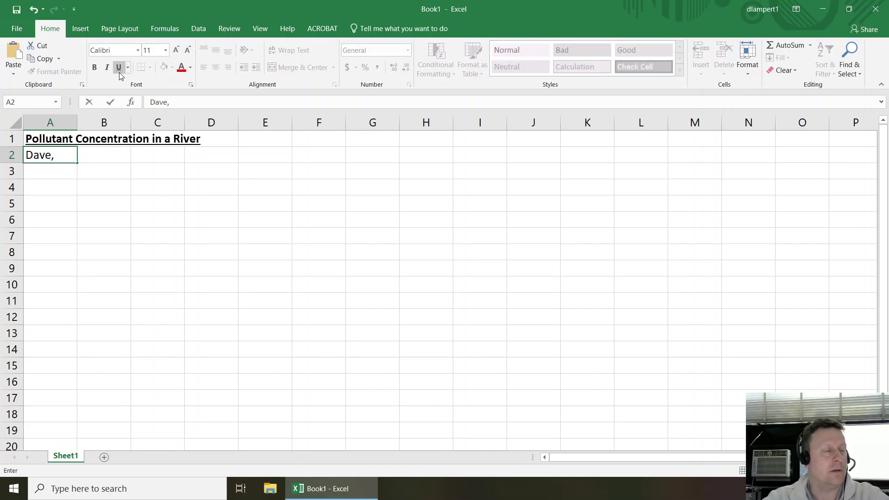
pyautogui.write('(')
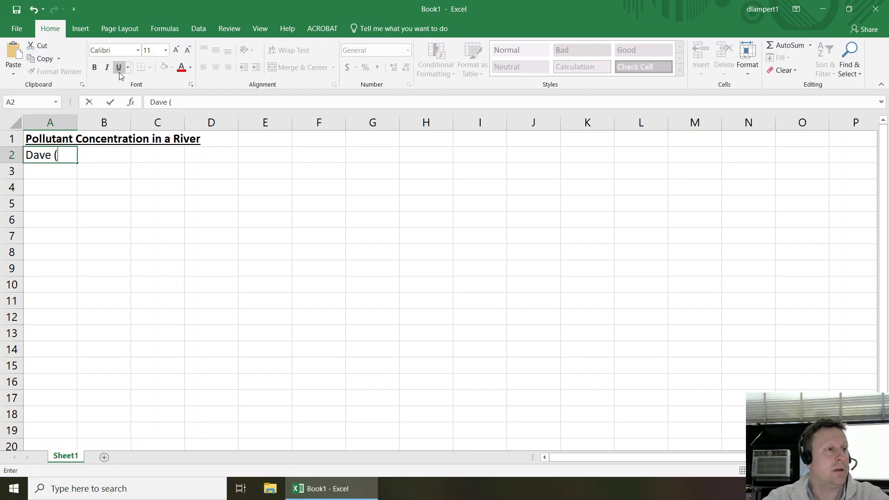
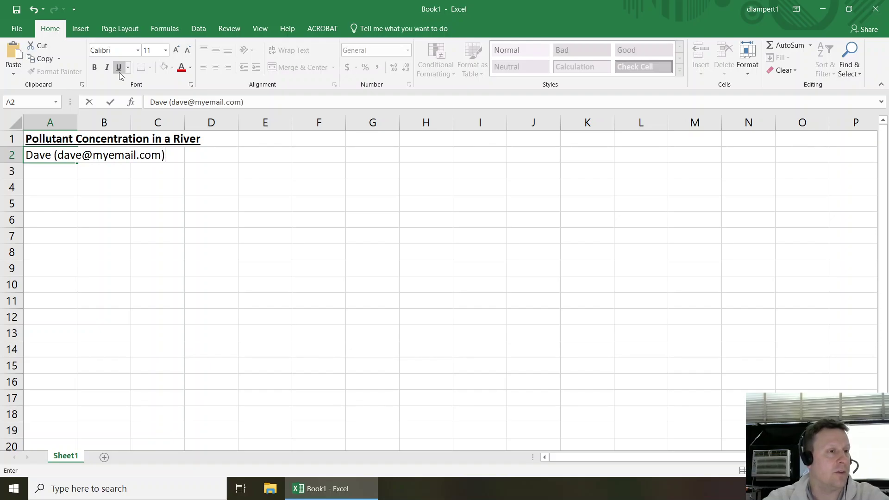
pyautogui.press('Return')
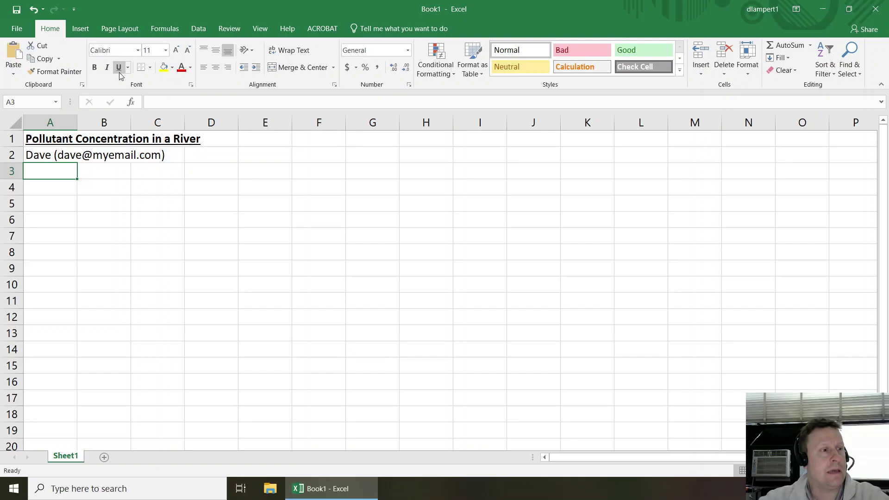
# - Select an empty area around row 4 and bring up the Insert commands for adding an equation
pyautogui.press('Return')
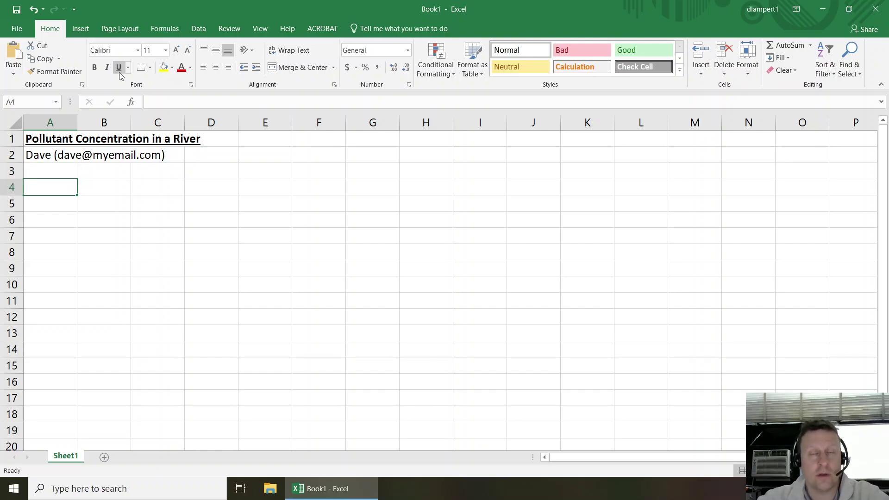
pyautogui.click(232, 189)
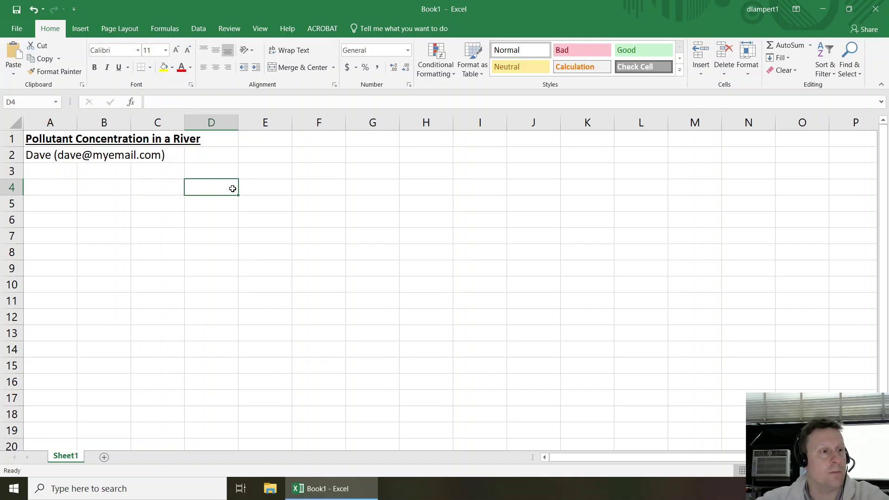
pyautogui.click(355, 191)
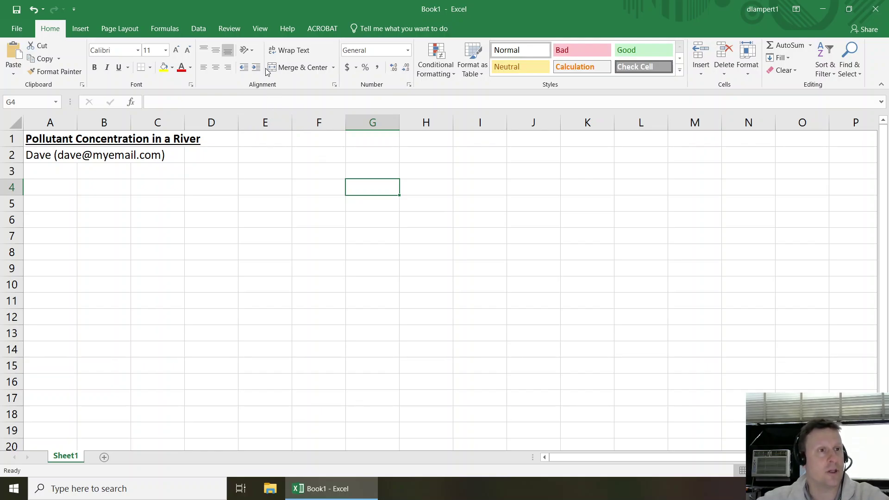
pyautogui.click(81, 30)
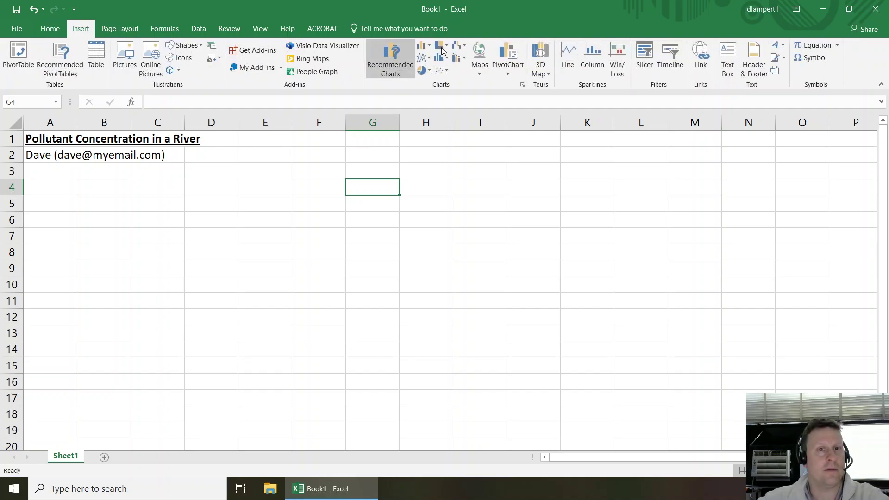
# - Insert a new equation box and type C = C
pyautogui.click(813, 45)
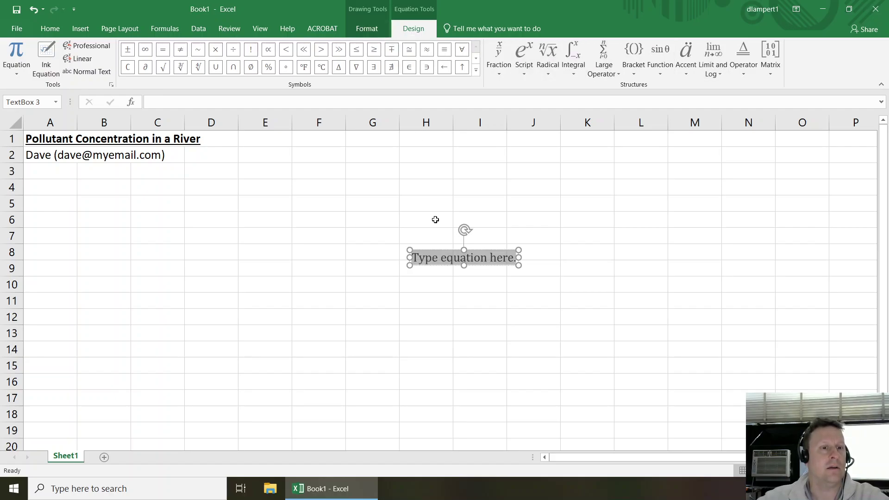
pyautogui.write('C')
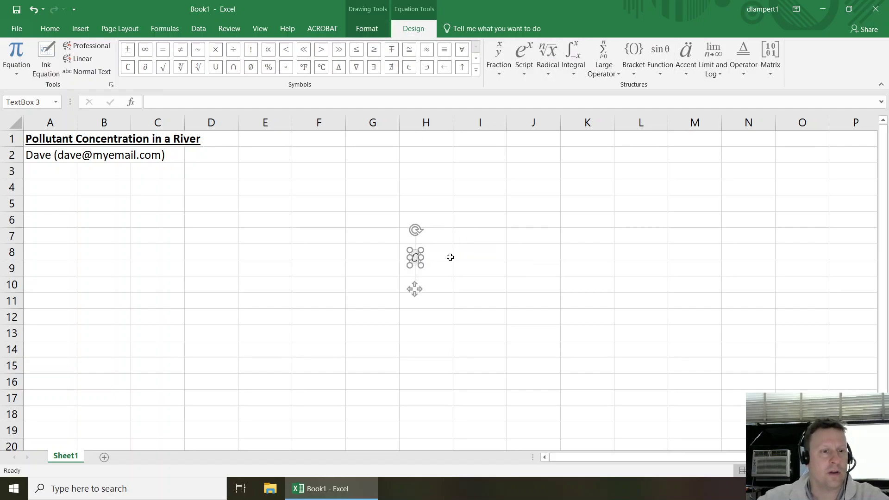
pyautogui.write('=')
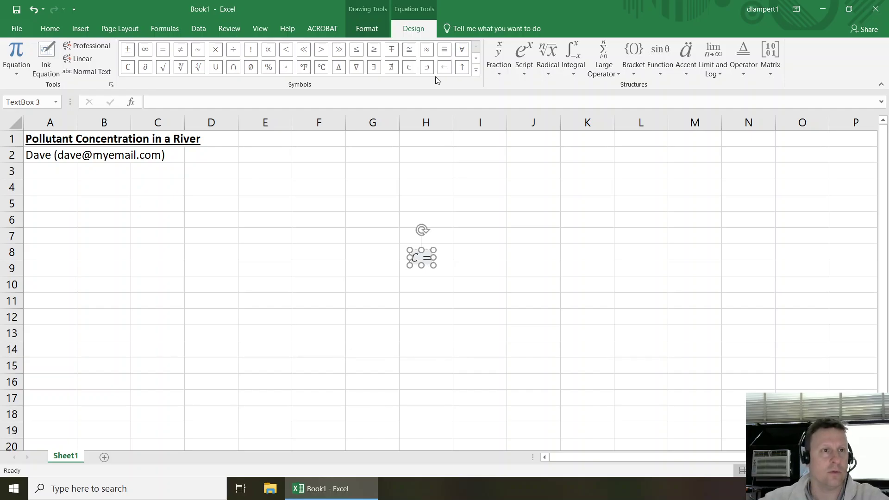
pyautogui.click(377, 29)
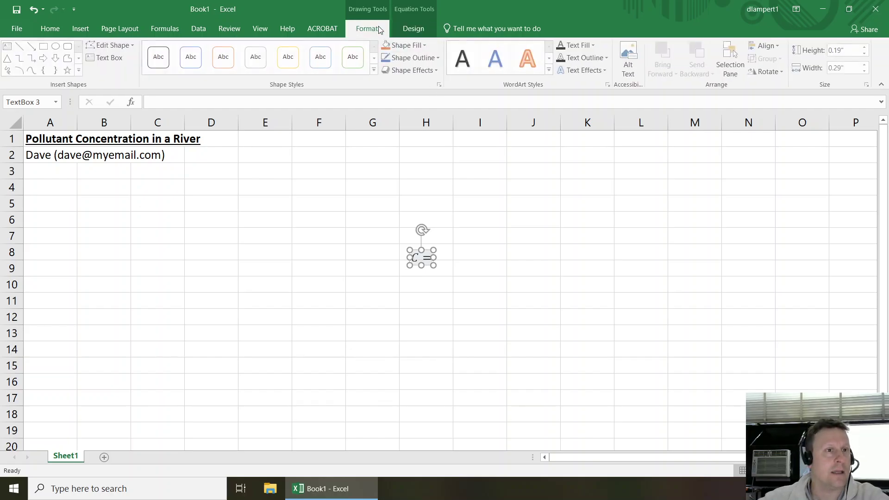
pyautogui.click(410, 30)
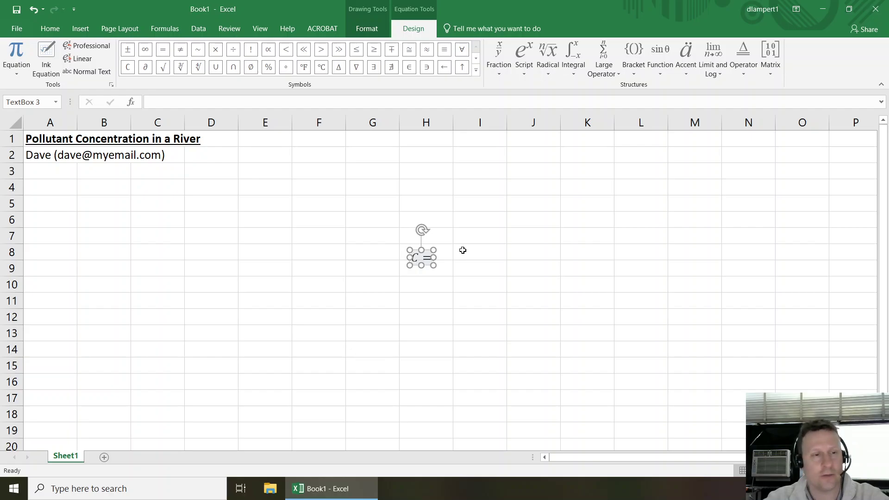
pyautogui.write('C')
# - Turn the last C into C₀ using a subscript layout with 0
pyautogui.hotkey('shift', 'Left')
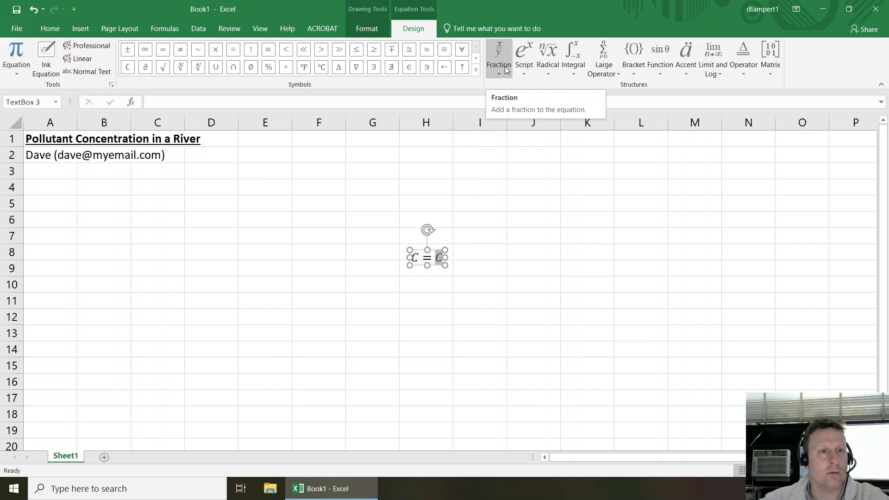
pyautogui.click(525, 65)
pyautogui.click(579, 120)
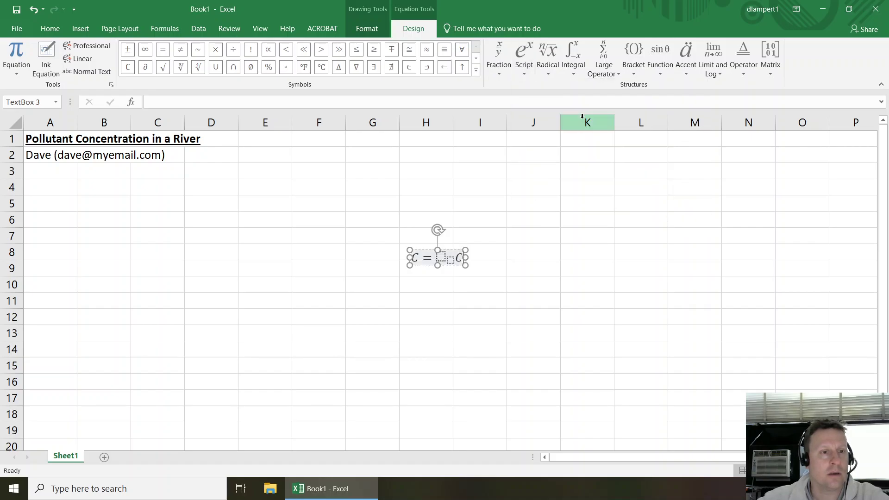
pyautogui.write('C')
pyautogui.press('Right')
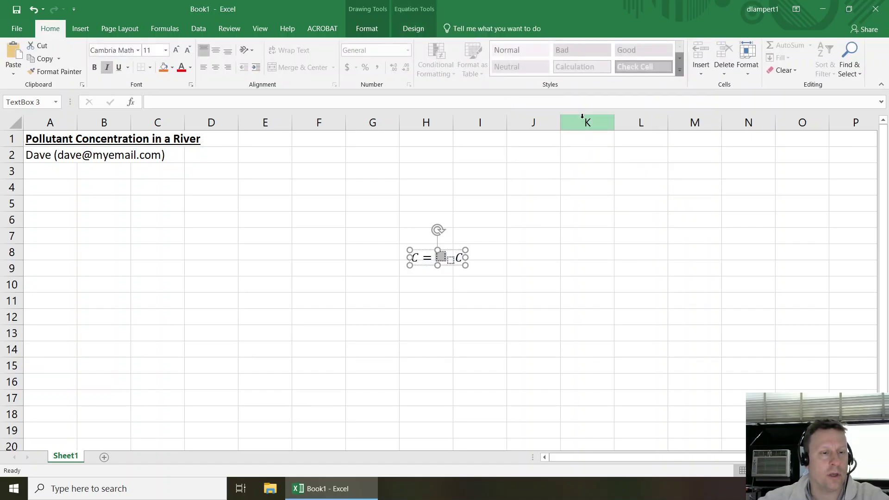
pyautogui.write('0C')
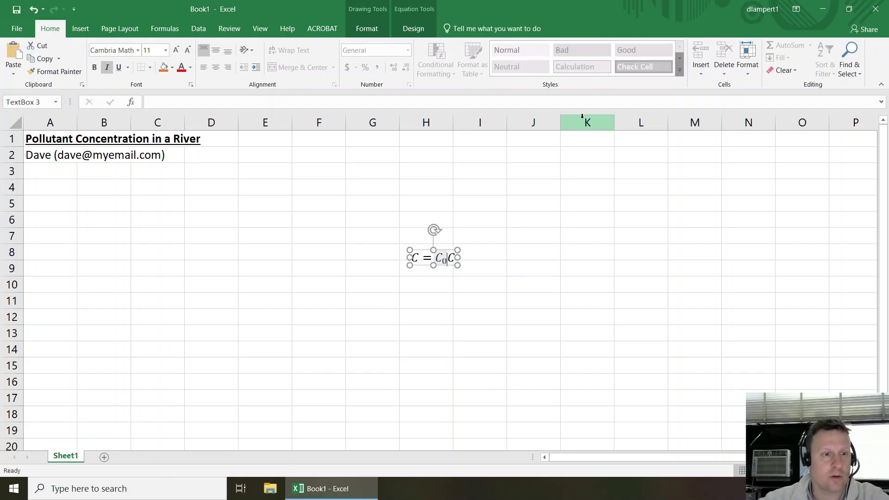
pyautogui.press('Delete')
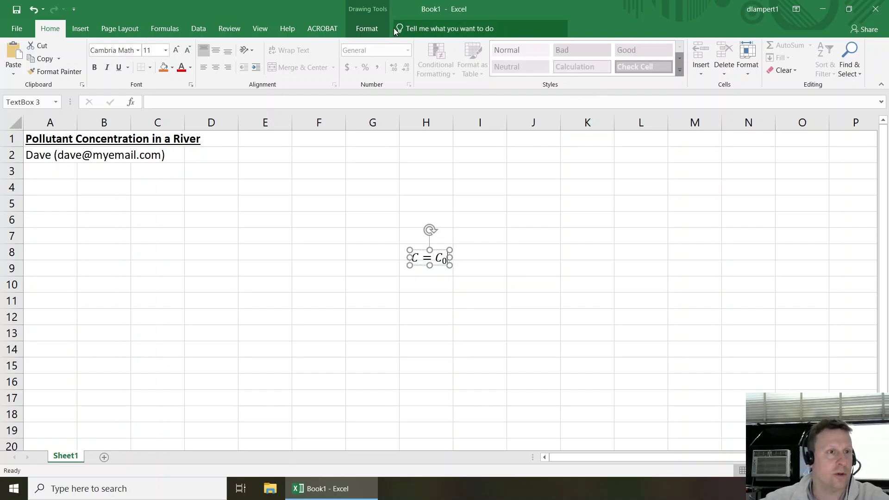
pyautogui.click(420, 270)
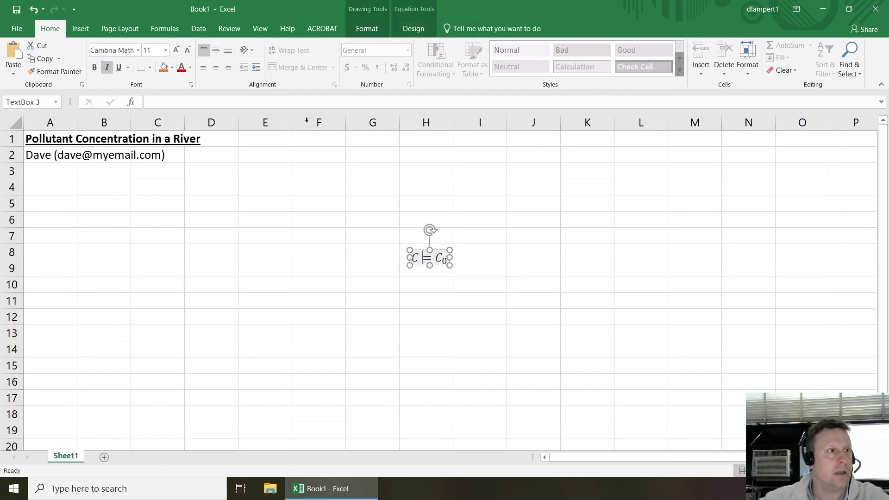
pyautogui.click(414, 29)
pyautogui.click(523, 56)
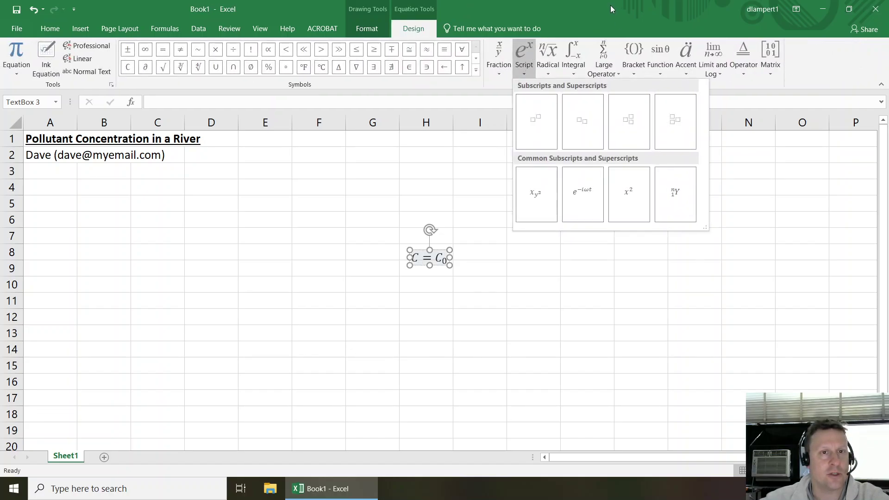
pyautogui.press('Escape')
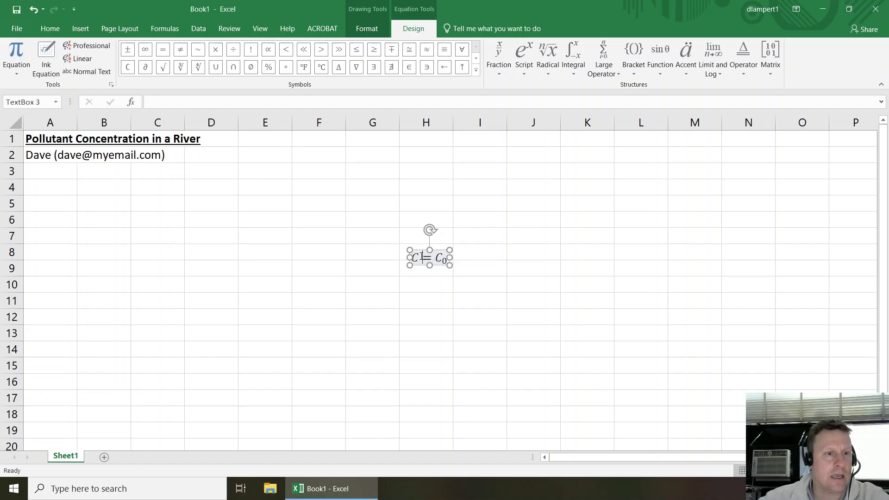
# - Add (x) after the first C and an e with a superscript after C₀
pyautogui.click(421, 257)
pyautogui.write('(x)')
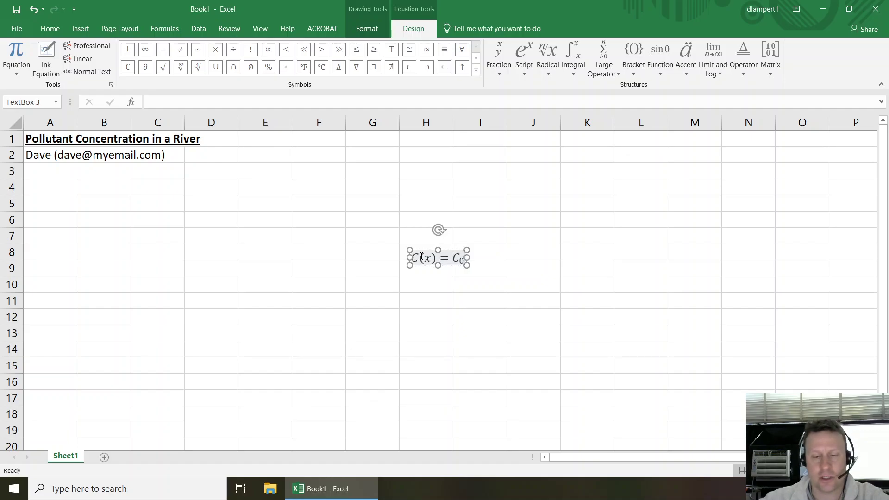
pyautogui.click(525, 56)
pyautogui.click(535, 123)
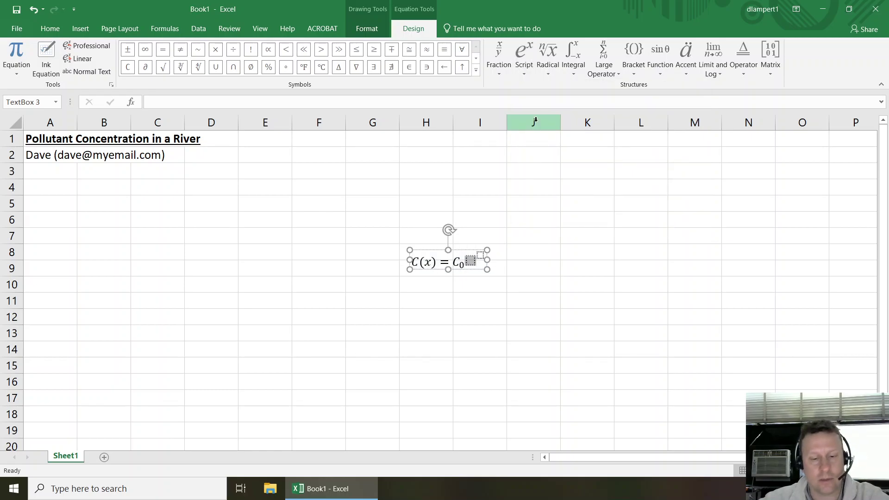
pyautogui.write('e')
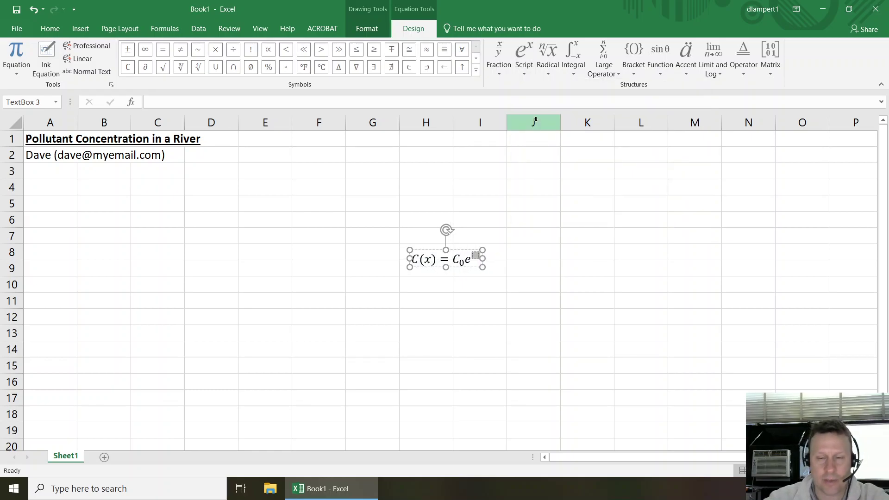
# - Fill the exponent with the stacked fraction −kx/U and move the equation beside A6
pyautogui.click(500, 58)
pyautogui.click(510, 117)
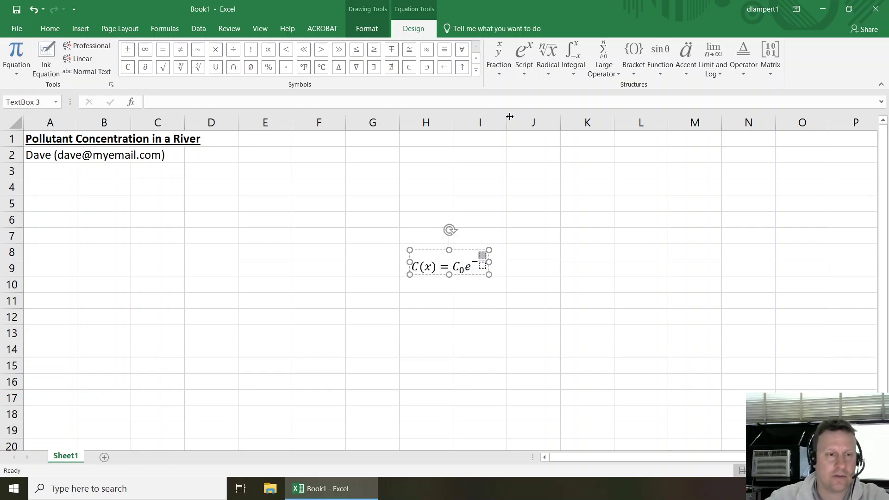
pyautogui.write('ux')
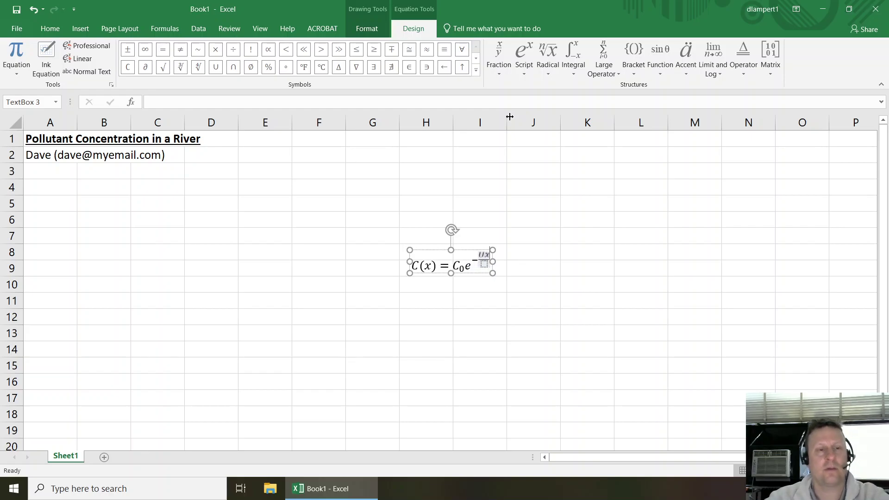
pyautogui.press('BackSpace')
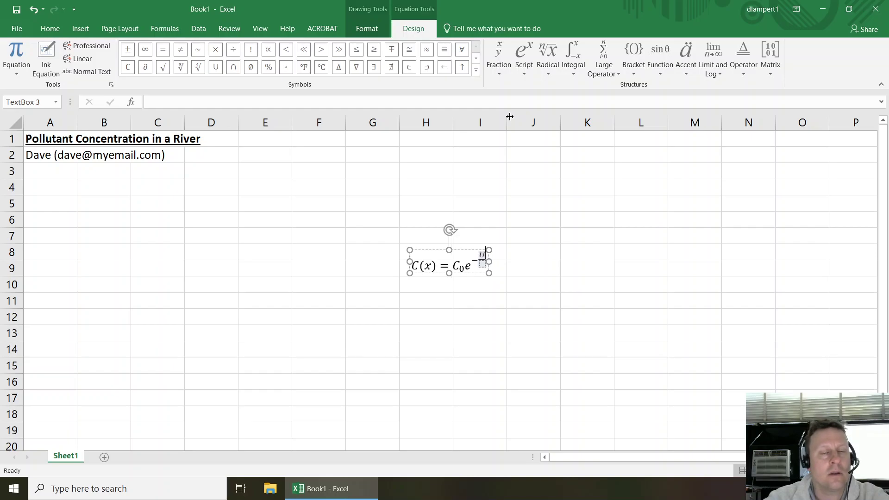
pyautogui.press('BackSpace')
pyautogui.write('k')
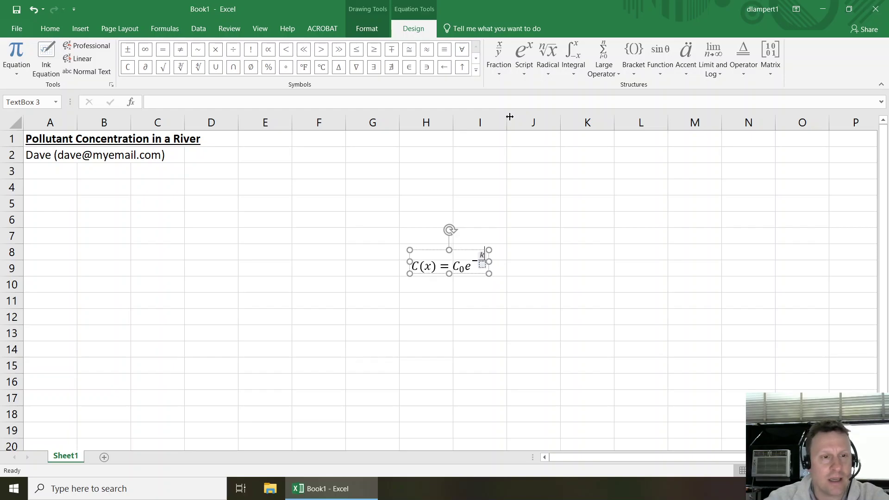
pyautogui.write('x/')
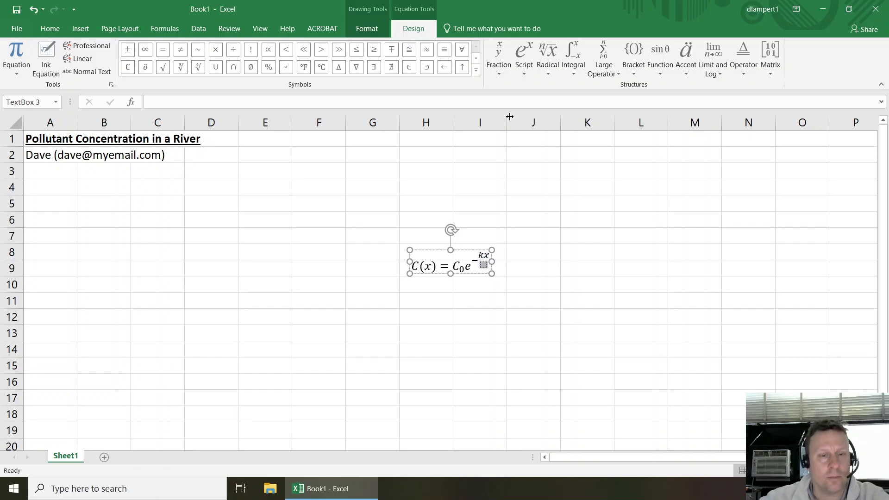
pyautogui.write('u')
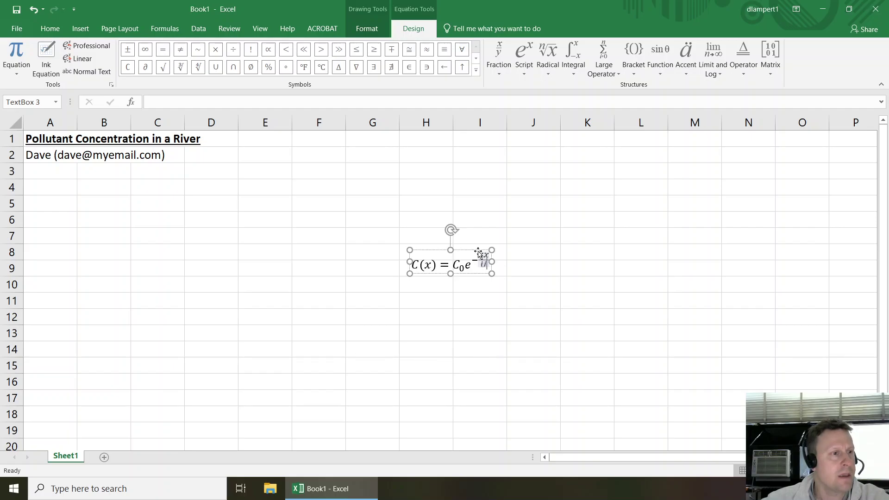
pyautogui.moveTo(478, 253); pyautogui.dragTo(113, 212)
# - Paste a copy of the equation at C8 and replace its contents with an empty stacked fraction
pyautogui.hotkey('ctrl', 'c')
pyautogui.click(149, 252)
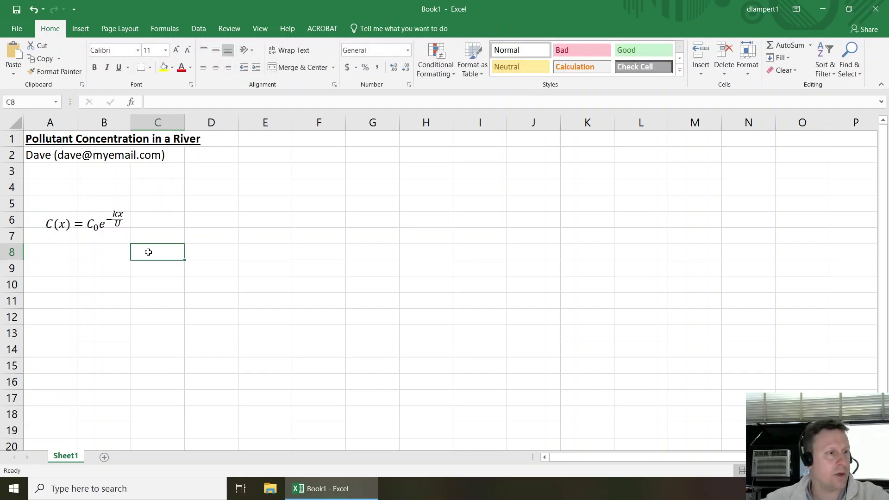
pyautogui.hotkey('ctrl', 'v')
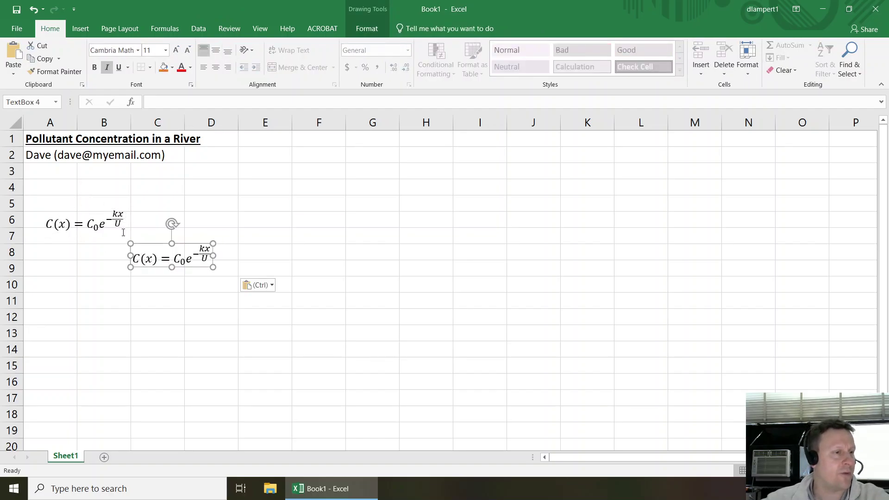
pyautogui.moveTo(137, 253); pyautogui.dragTo(216, 251)
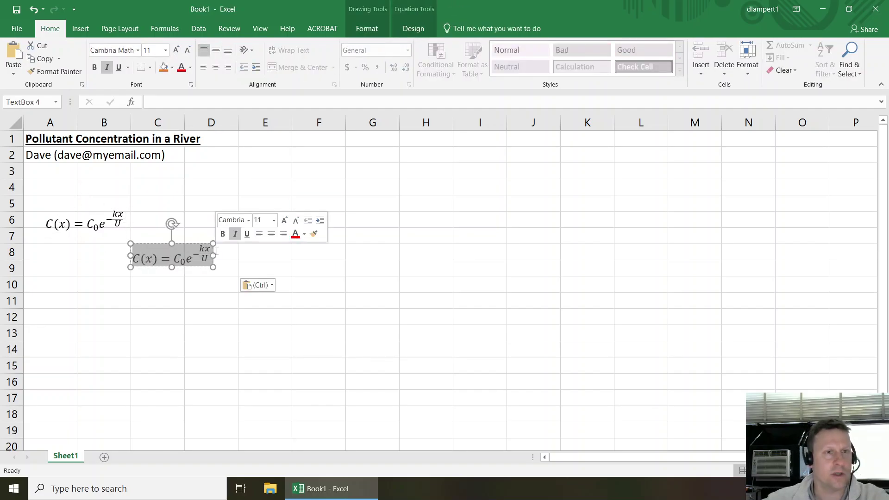
pyautogui.click(413, 29)
pyautogui.click(496, 63)
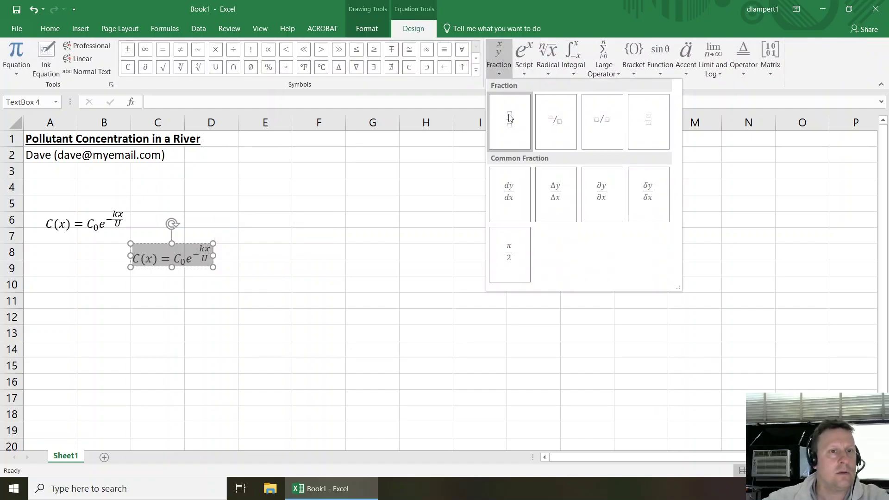
pyautogui.click(510, 120)
pyautogui.press('BackSpace')
pyautogui.press('BackSpace')
pyautogui.press('BackSpace')
pyautogui.press('BackSpace')
pyautogui.press('BackSpace')
pyautogui.press('BackSpace')
pyautogui.press('BackSpace')
pyautogui.press('BackSpace')
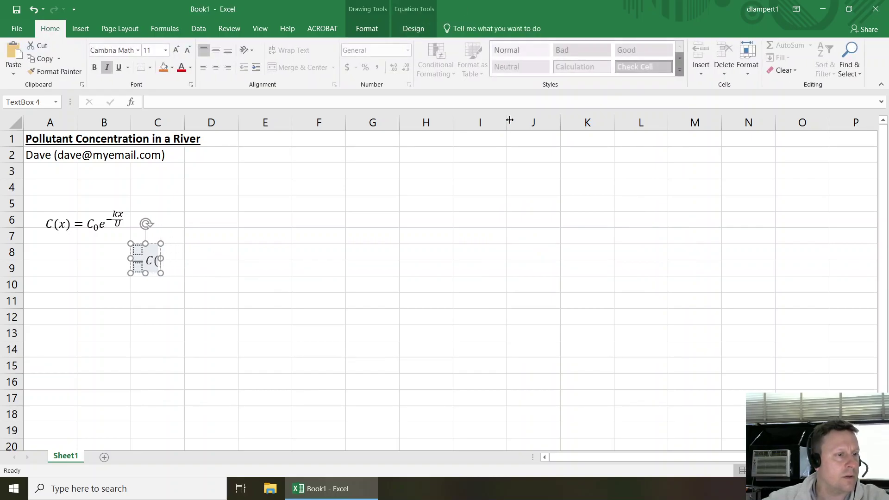
pyautogui.press('BackSpace')
pyautogui.press('BackSpace')
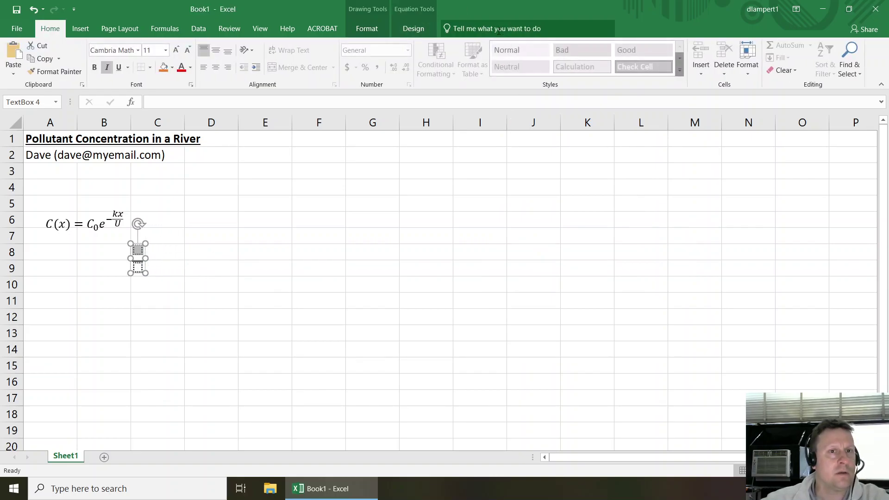
# - Fill the fraction with ∂C over ∂x and type =−kC after it
pyautogui.click(412, 28)
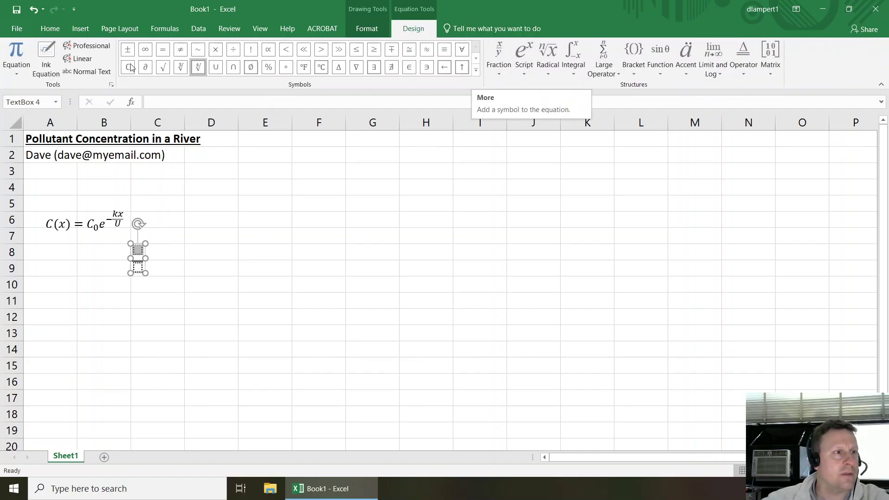
pyautogui.click(147, 68)
pyautogui.write('C')
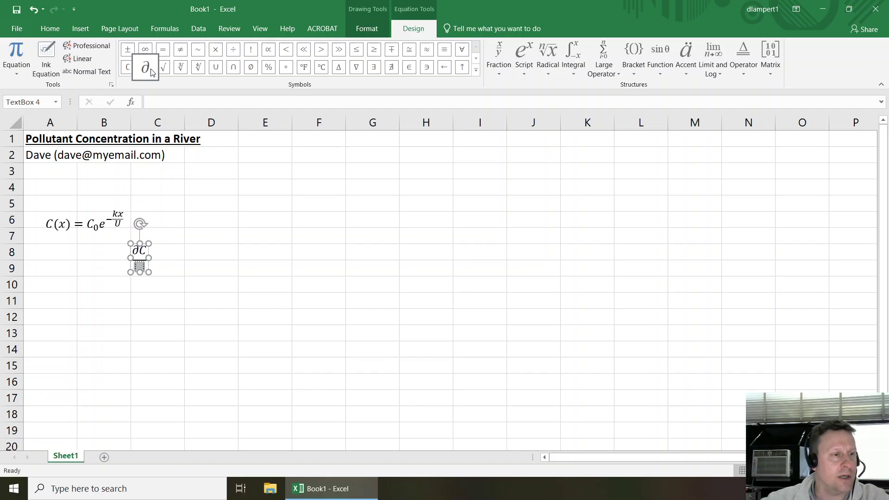
pyautogui.click(146, 68)
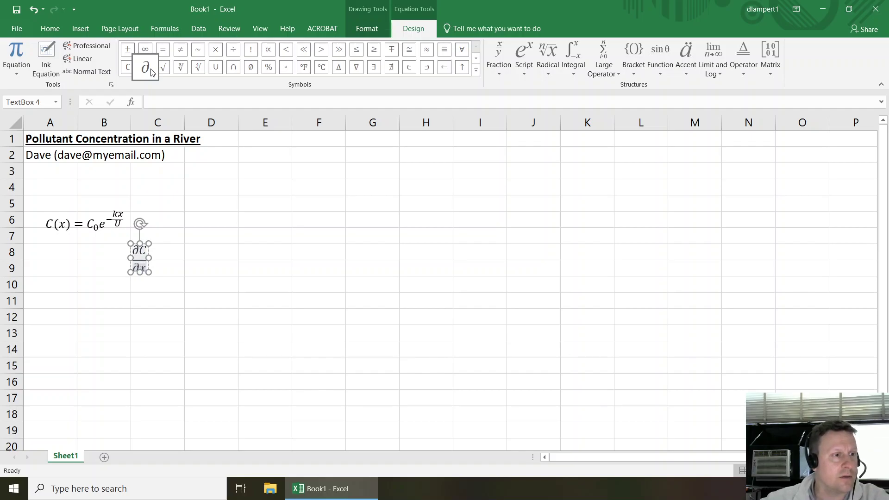
pyautogui.write('x')
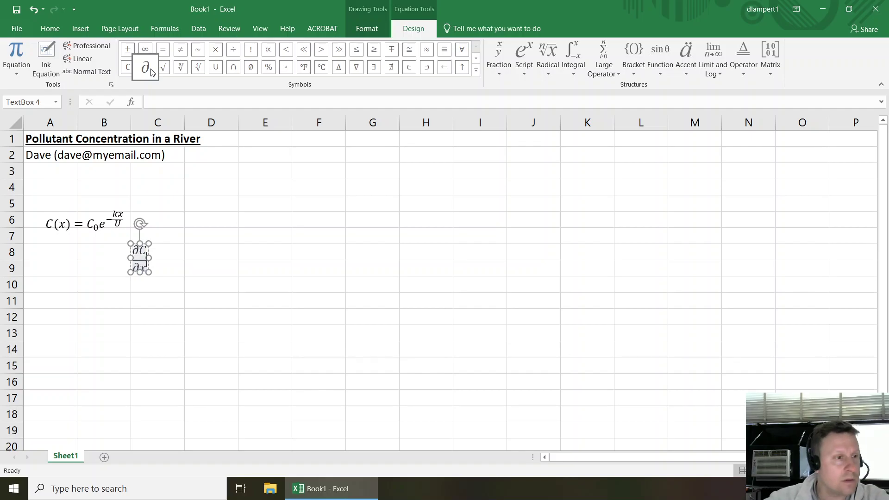
pyautogui.press('Right')
pyautogui.write('=')
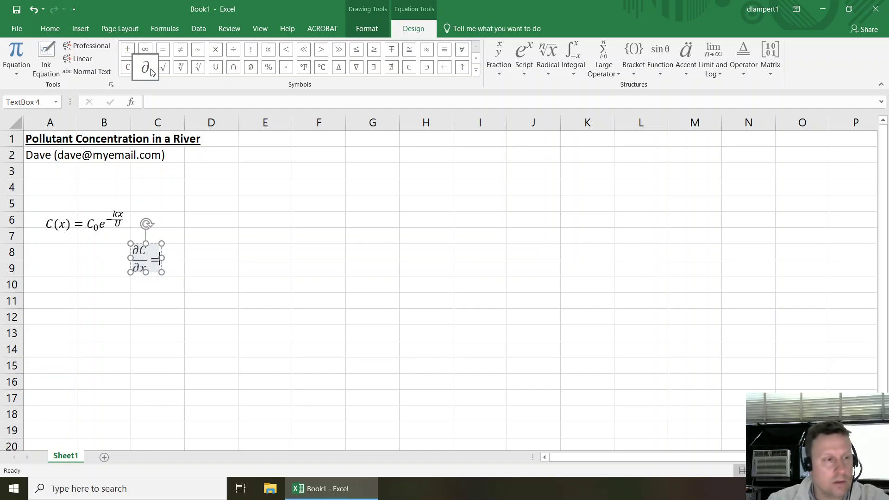
pyautogui.write('-')
pyautogui.write('kC')
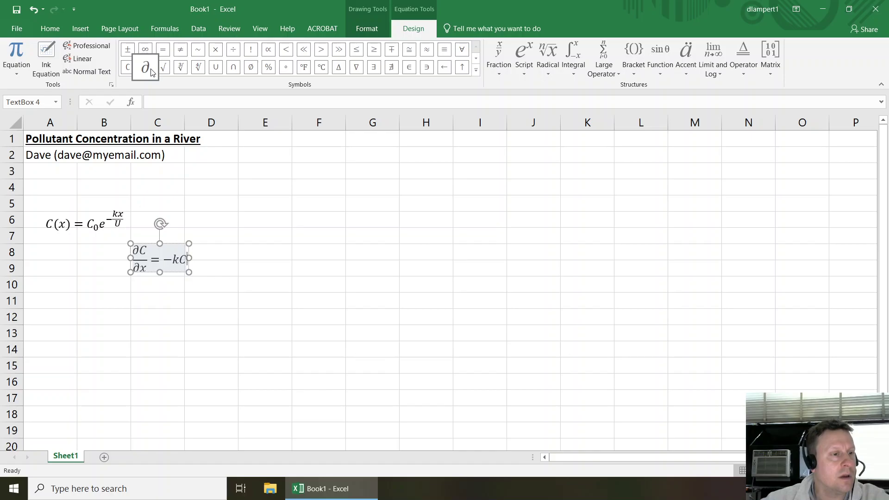
# - Turn kC into the fraction kC/U, completing ∂C/∂x = −kC/U
pyautogui.hotkey('shift', 'Left')
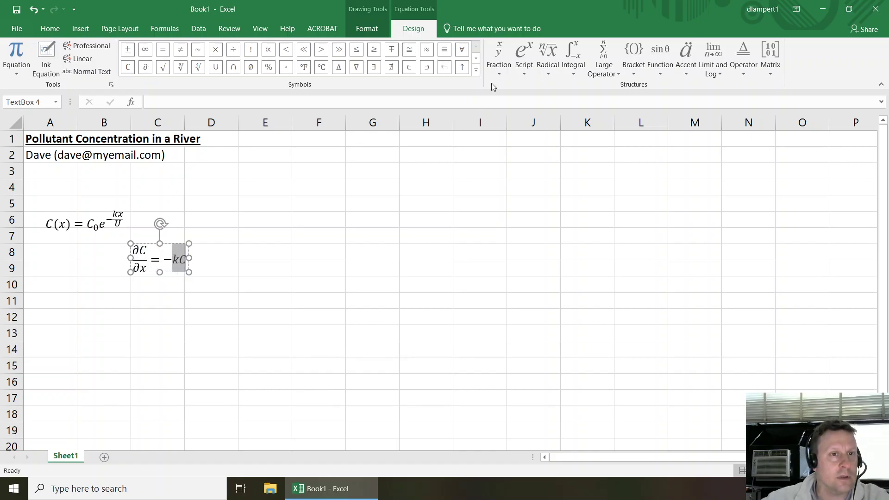
pyautogui.click(499, 74)
pyautogui.click(514, 120)
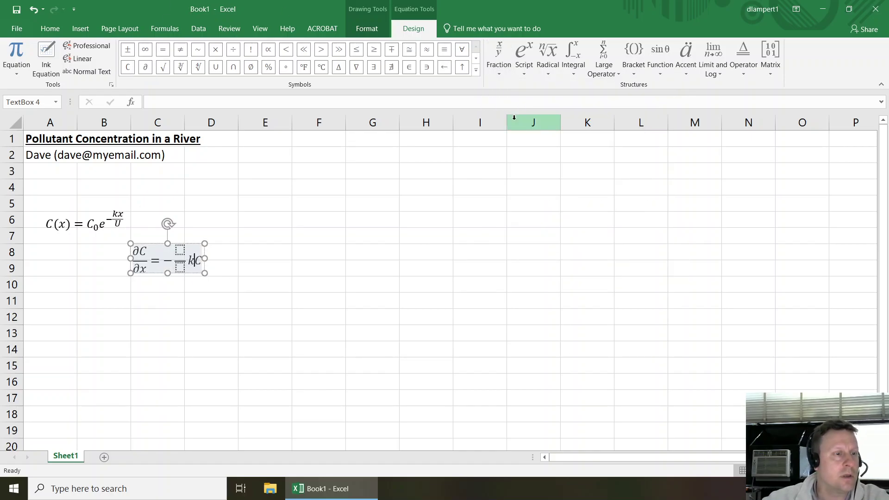
pyautogui.press('Left')
pyautogui.hotkey('shift', 'Right')
pyautogui.hotkey('shift', 'Right')
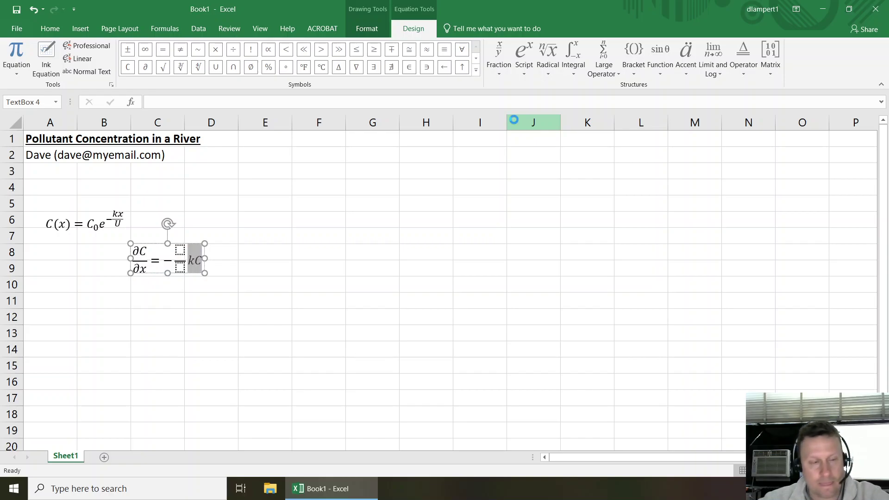
pyautogui.hotkey('ctrl', 'x')
pyautogui.press('Up')
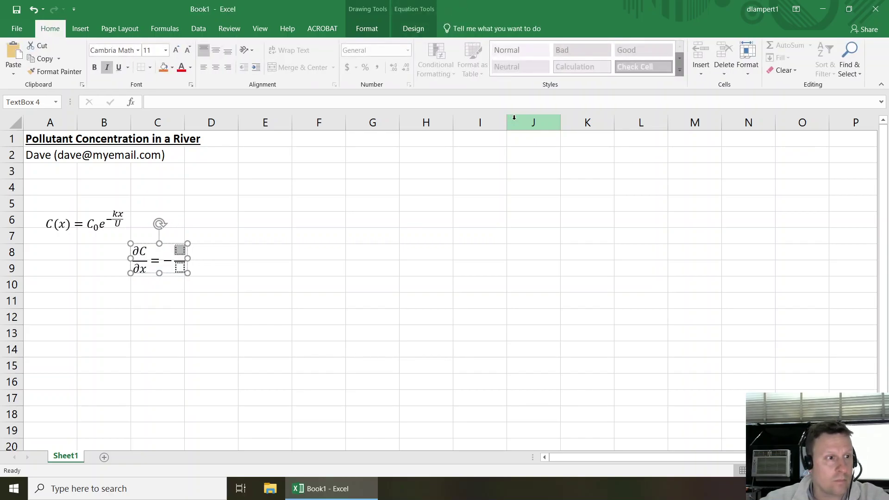
pyautogui.hotkey('ctrl', 'v')
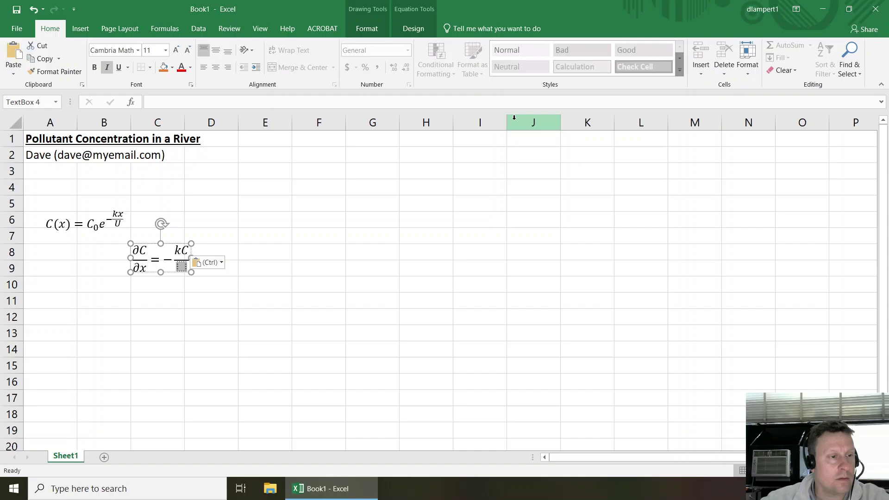
pyautogui.press('Down')
pyautogui.write('U')
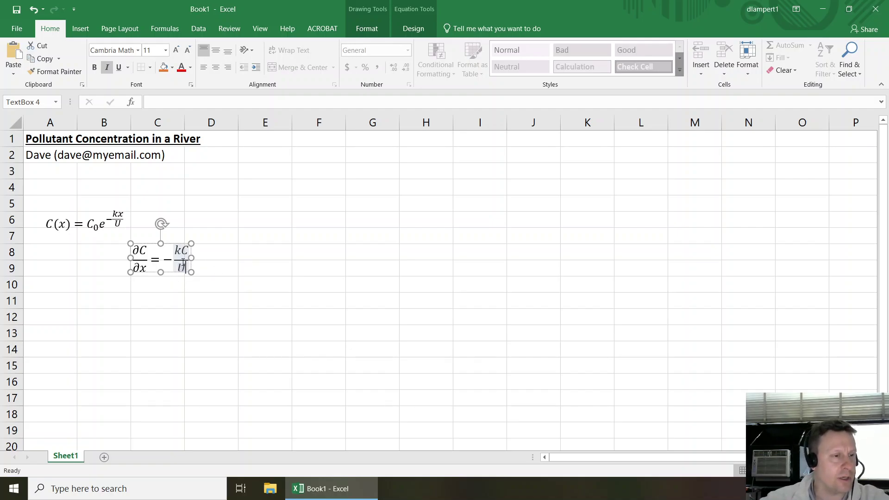
pyautogui.press('Right')
pyautogui.press('Right')
pyautogui.press('Return')
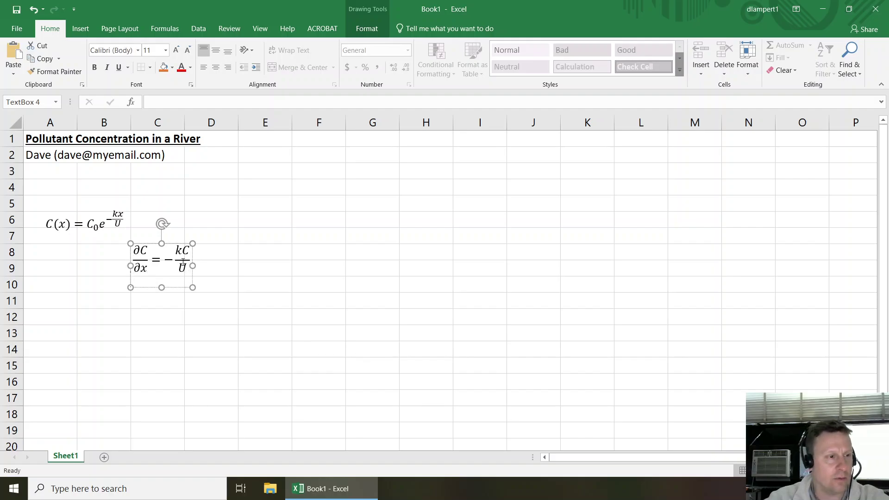
pyautogui.write('C')
pyautogui.press('BackSpace')
pyautogui.press('BackSpace')
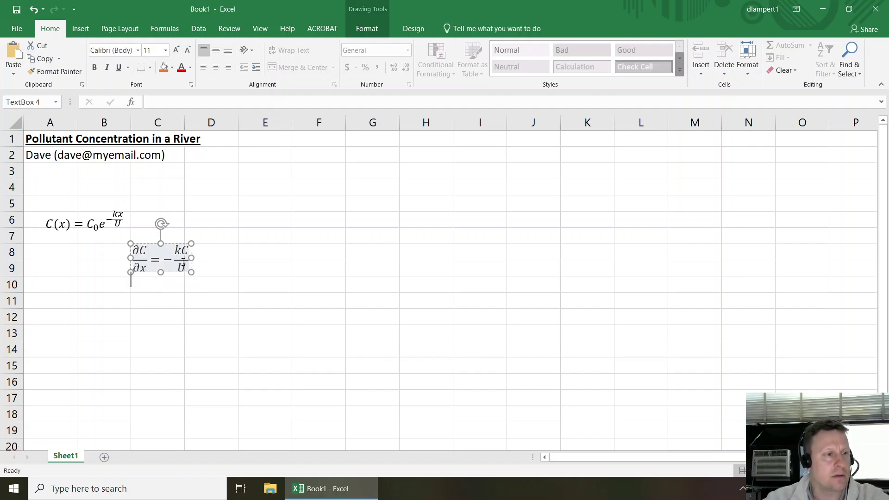
# - Insert a new equation and type C(x=0)=C
pyautogui.click(158, 296)
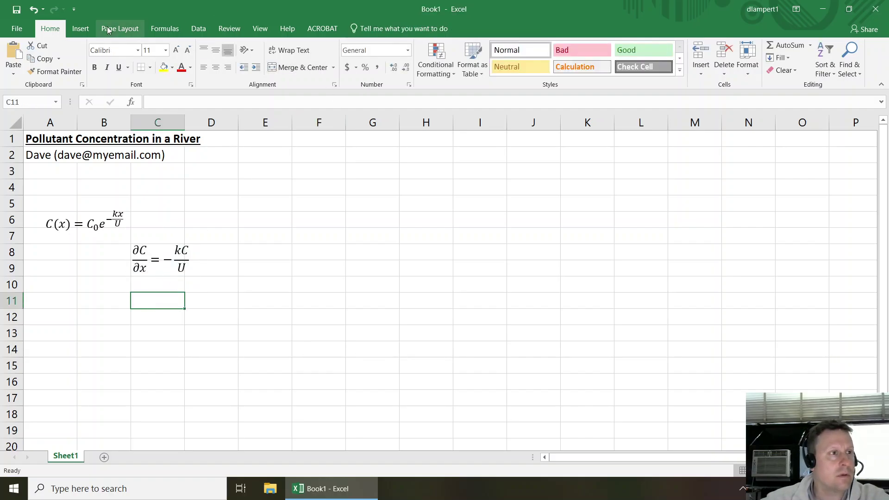
pyautogui.click(80, 28)
pyautogui.click(808, 48)
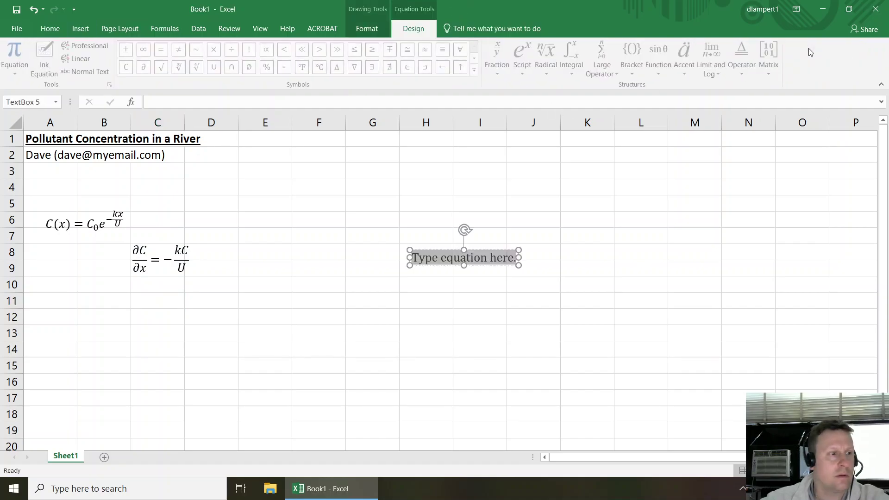
pyautogui.write('C(x=0)=C')
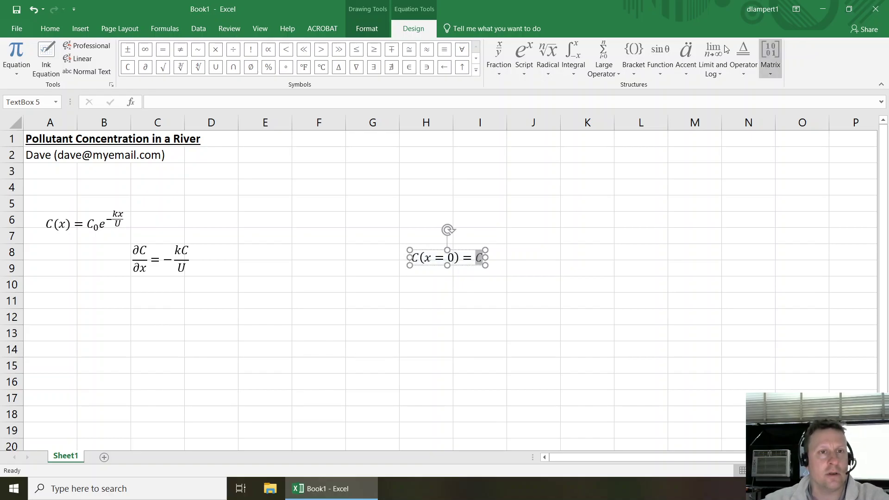
# - Make the final C into C₀, place it below the ∂C/∂x equation, and shift that equation left
pyautogui.click(524, 58)
pyautogui.click(598, 121)
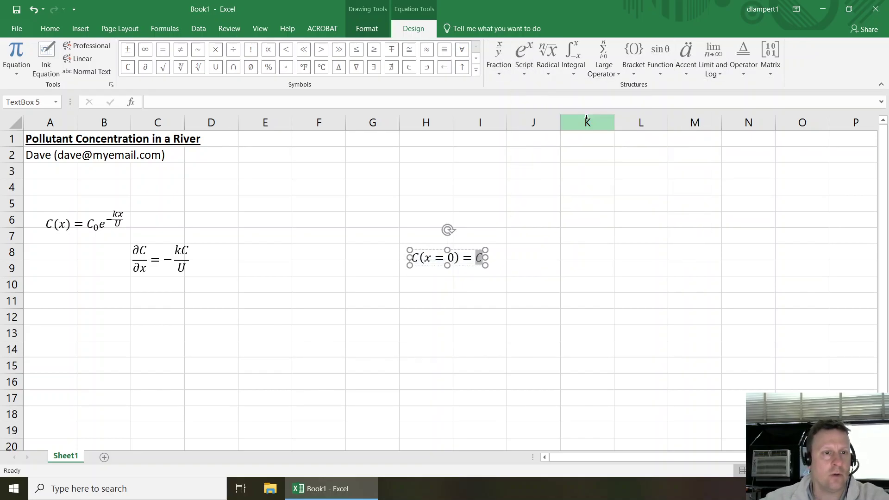
pyautogui.press('Left')
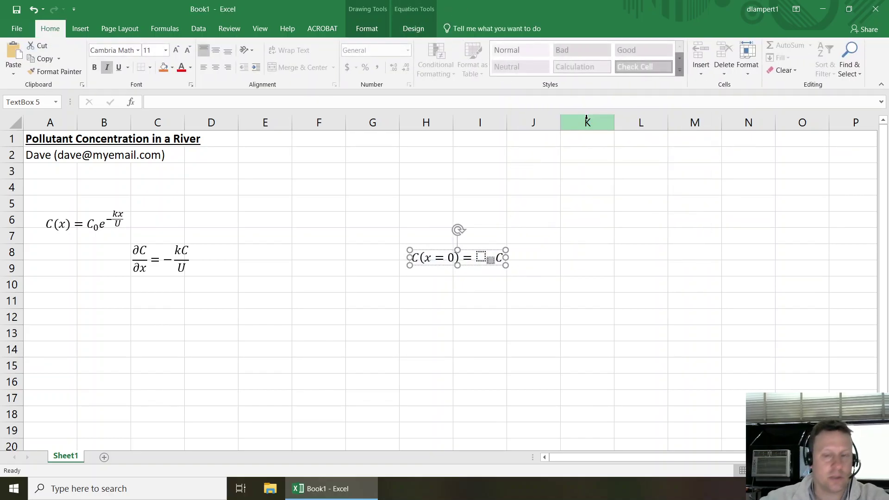
pyautogui.write('C')
pyautogui.press('Right')
pyautogui.write('0')
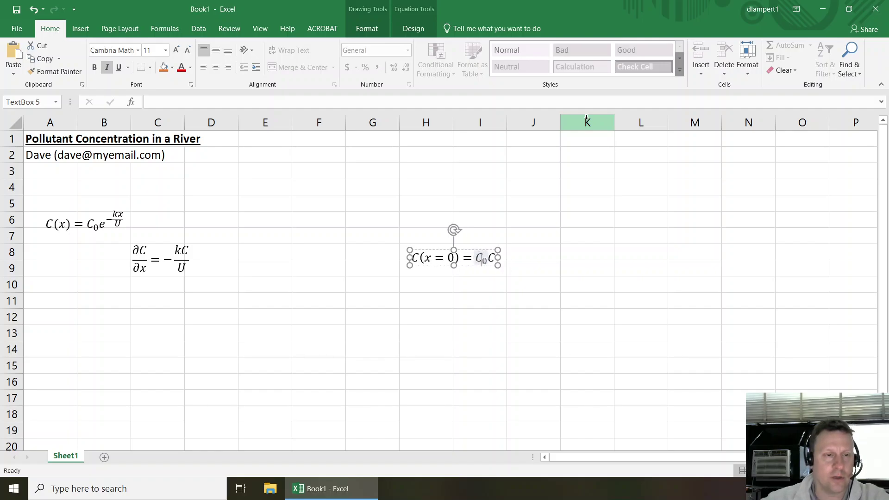
pyautogui.press('Delete')
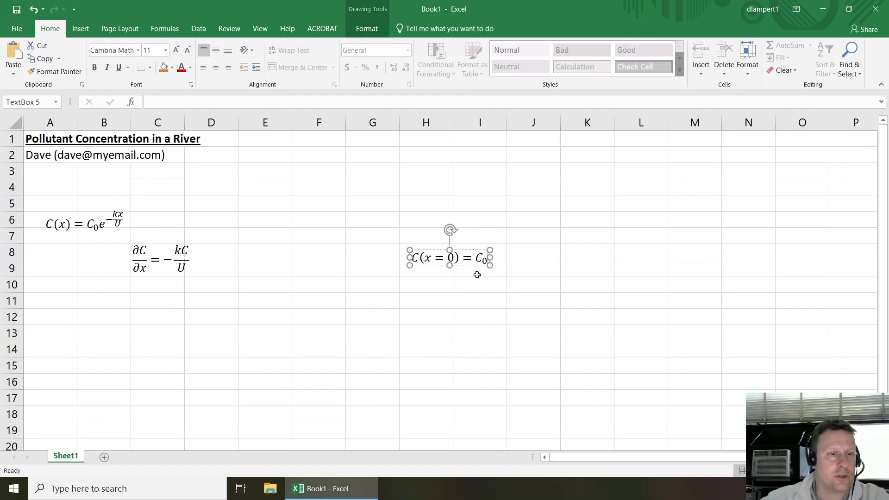
pyautogui.moveTo(468, 249); pyautogui.dragTo(78, 254)
pyautogui.click(153, 263)
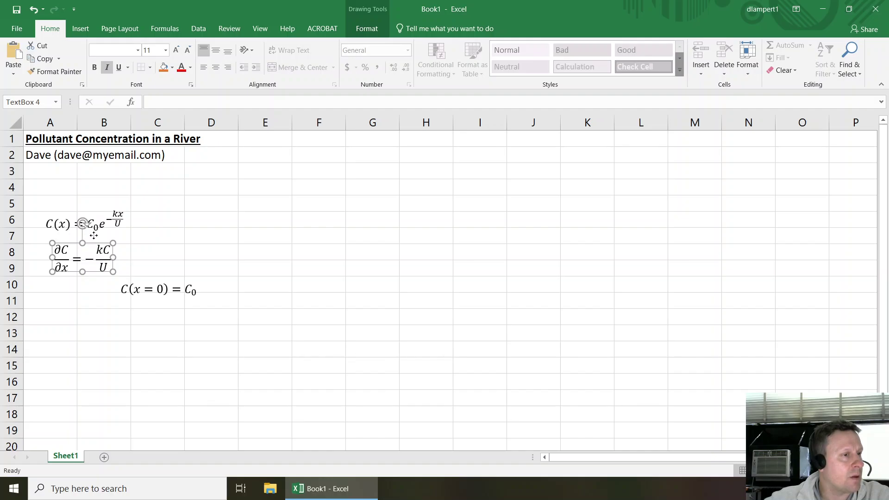
# - Move ∂C/∂x up to rows 3–4, set C(x=0)=C₀ beside it, and nudge C(x) up
pyautogui.moveTo(94, 243); pyautogui.dragTo(85, 169)
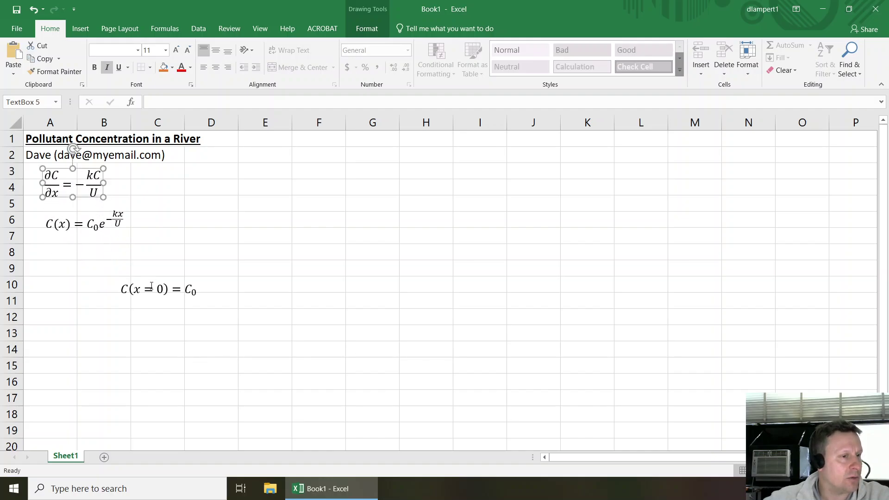
pyautogui.moveTo(151, 285); pyautogui.dragTo(153, 182)
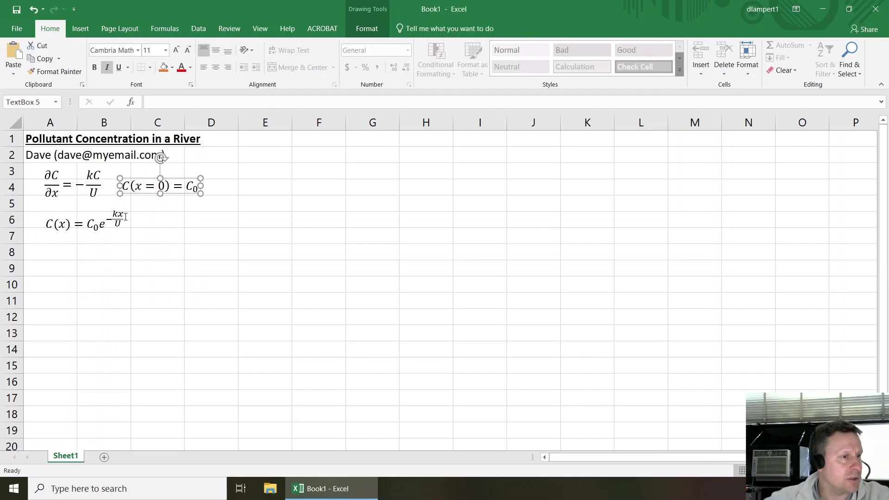
pyautogui.click(125, 217)
pyautogui.moveTo(96, 206); pyautogui.dragTo(96, 204)
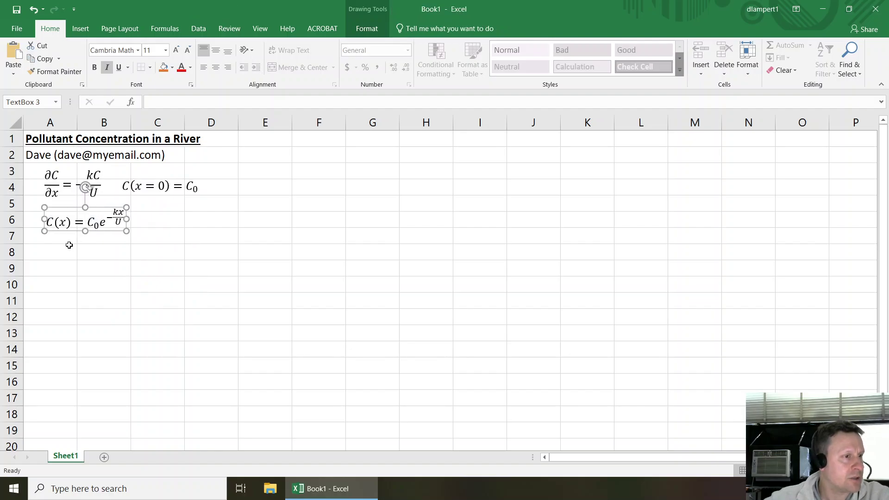
pyautogui.click(69, 246)
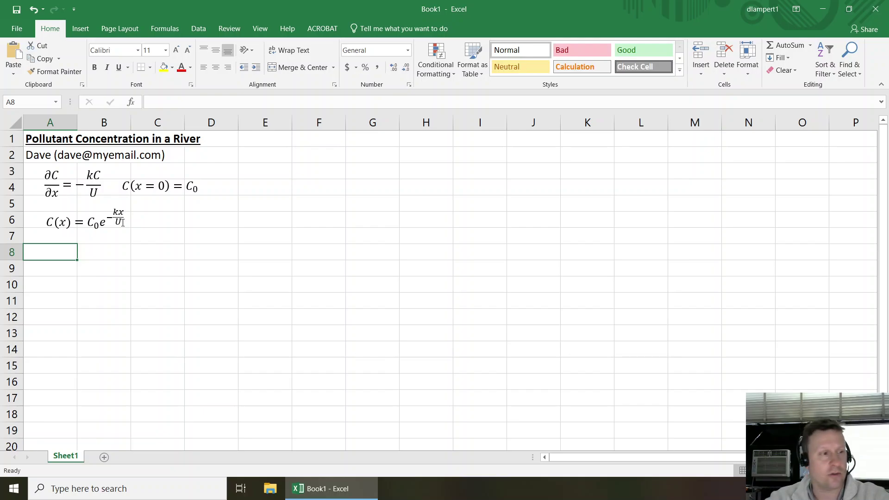
# - Label A8 as C₀, formatting the 0 as a subscript
pyautogui.write('C')
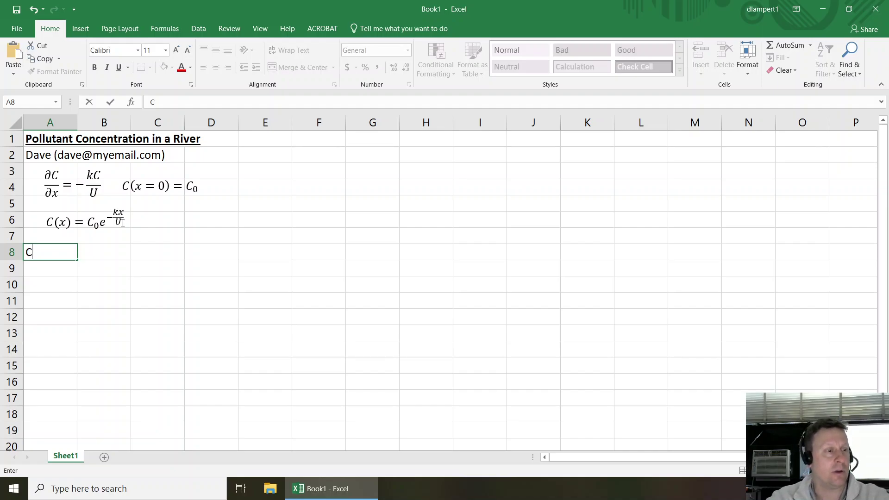
pyautogui.press('Return')
pyautogui.press('Up')
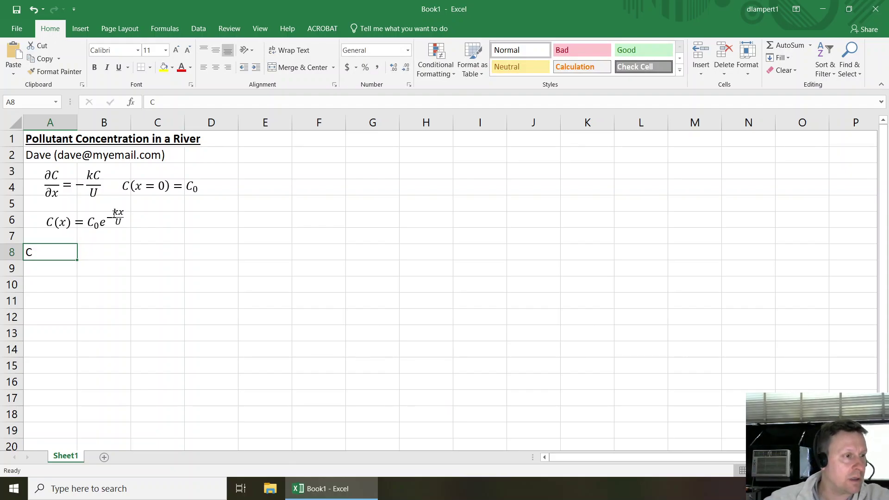
pyautogui.doubleClick(53, 252)
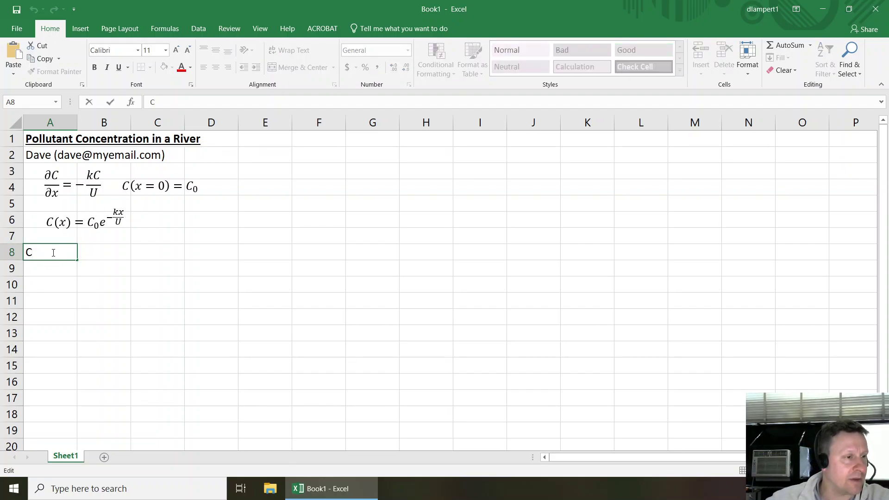
pyautogui.write('0')
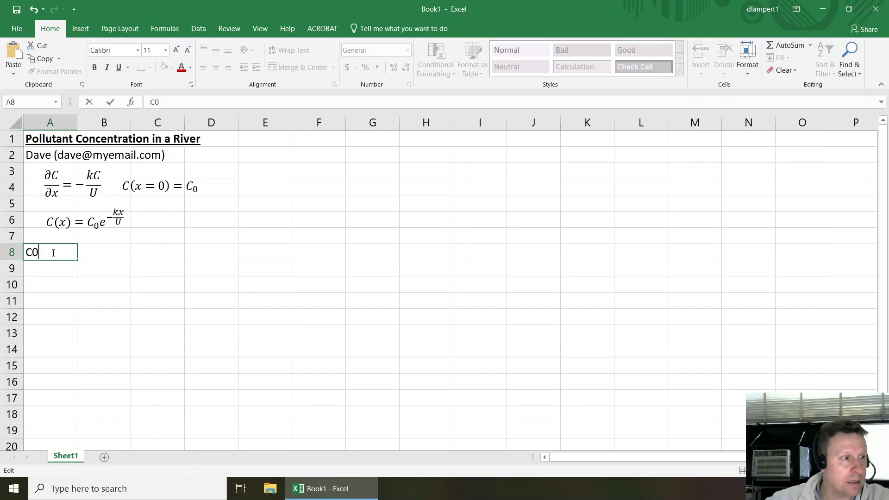
pyautogui.hotkey('shift', 'Left')
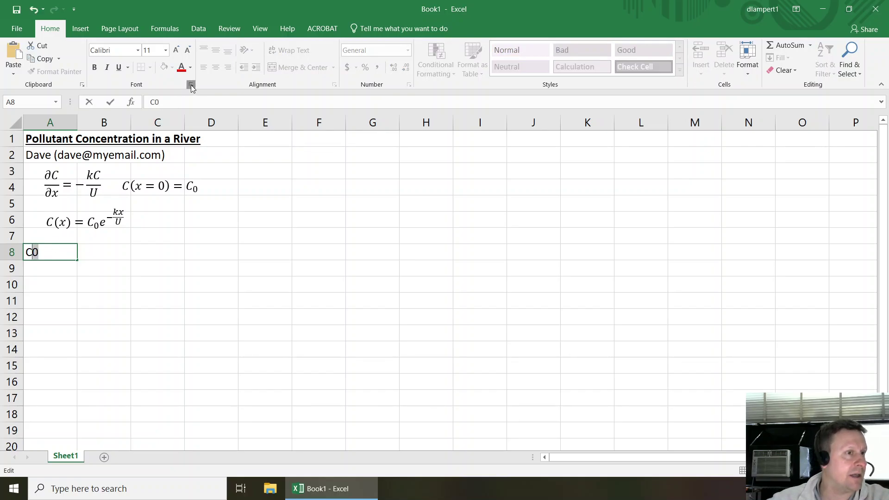
pyautogui.click(190, 85)
pyautogui.click(52, 182)
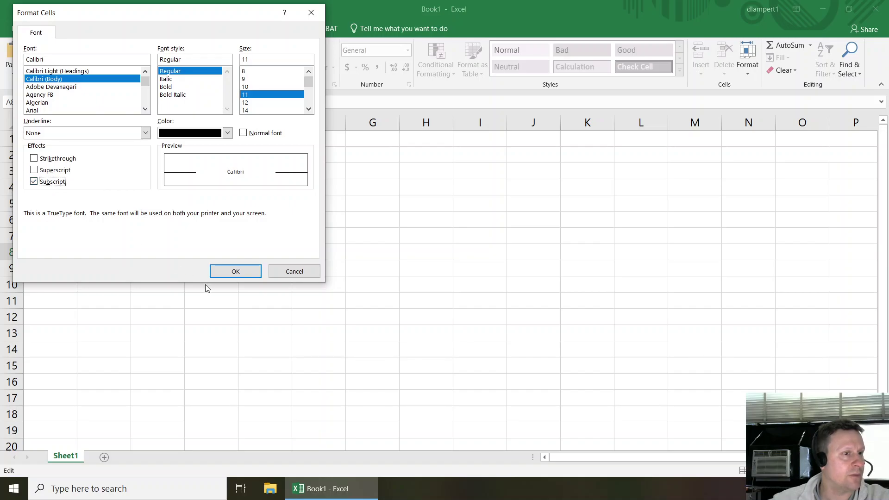
pyautogui.click(235, 271)
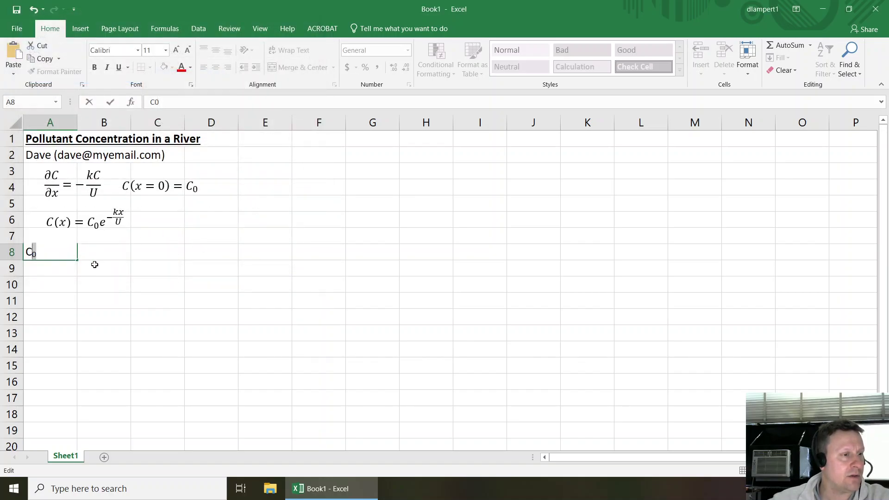
pyautogui.click(101, 254)
# - Enter the C₀ value 100 in B8 with unit mg/L in C8
pyautogui.click(150, 251)
pyautogui.write('mg/L')
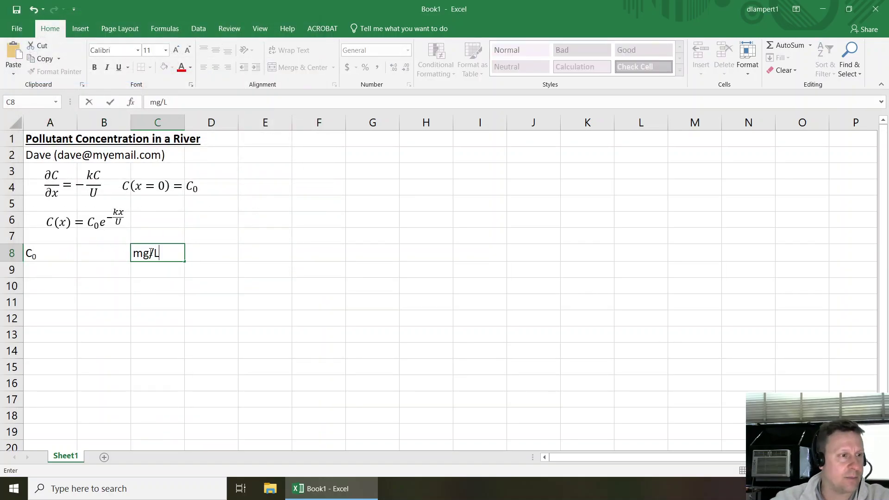
pyautogui.press('Return')
pyautogui.press('Up')
pyautogui.press('Left')
pyautogui.write('100')
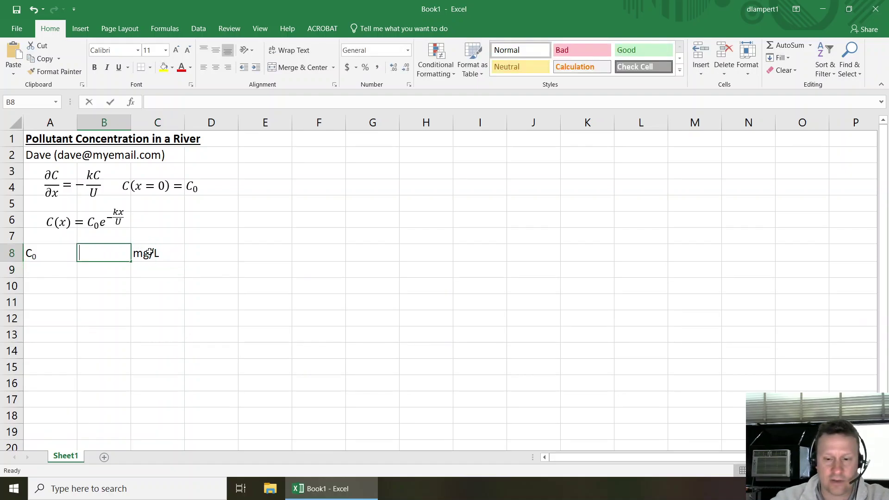
pyautogui.press('Return')
# - Add labels k in A9 and U in A10, and unit hr-1 for k in C9
pyautogui.press('Left')
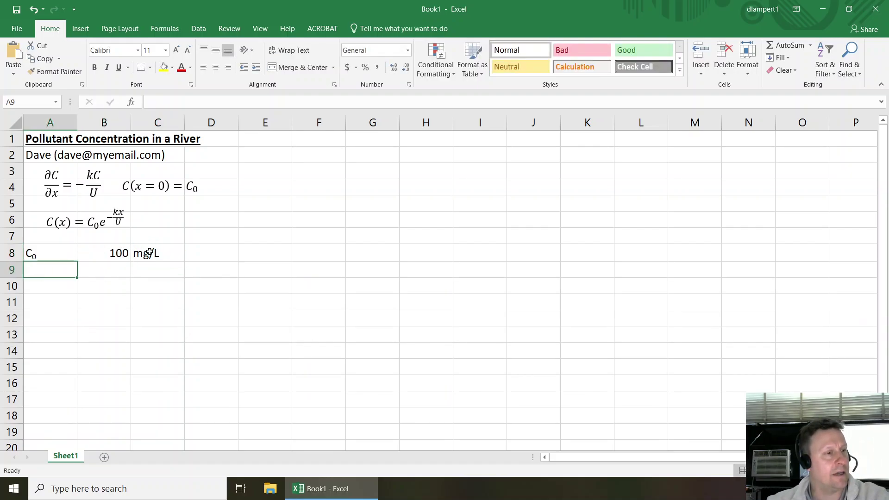
pyautogui.write('k')
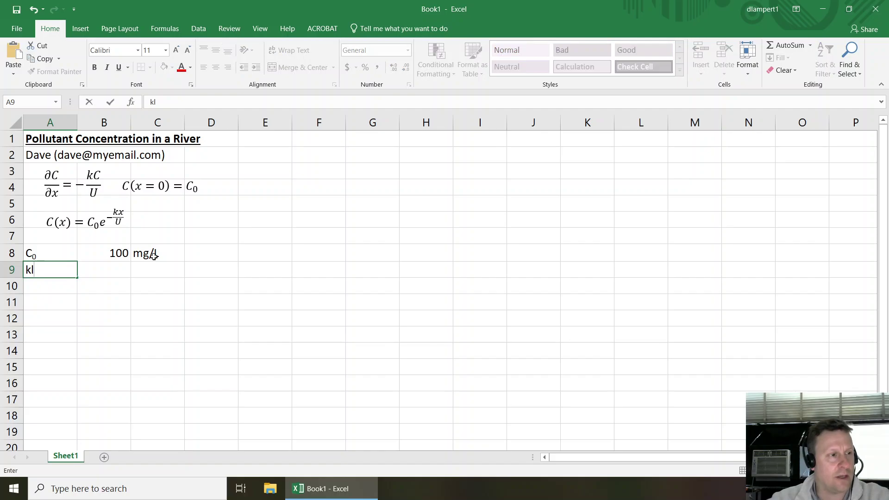
pyautogui.press('Return')
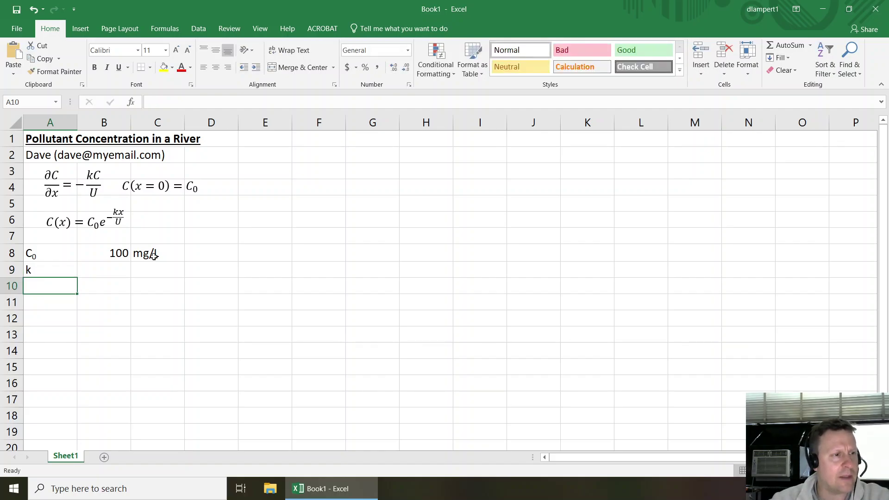
pyautogui.write('U')
pyautogui.press('Right')
pyautogui.press('Right')
pyautogui.press('Up')
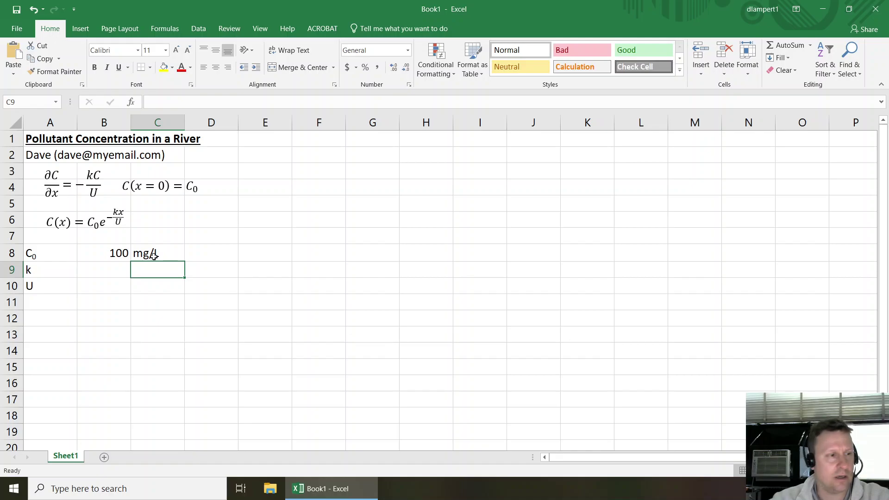
pyautogui.write('hr-1')
pyautogui.hotkey('shift', 'Left')
pyautogui.hotkey('shift', 'Left')
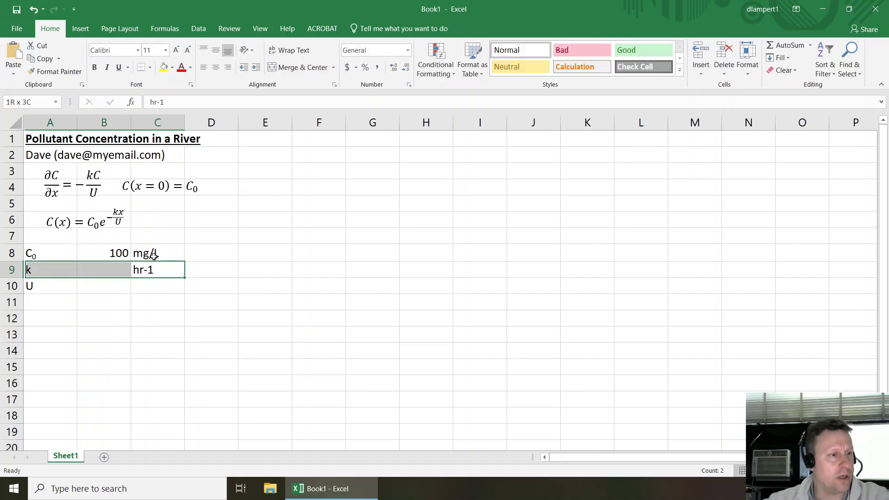
# - Superscript the -1 in k's unit so it reads hr⁻¹
pyautogui.doubleClick(150, 268)
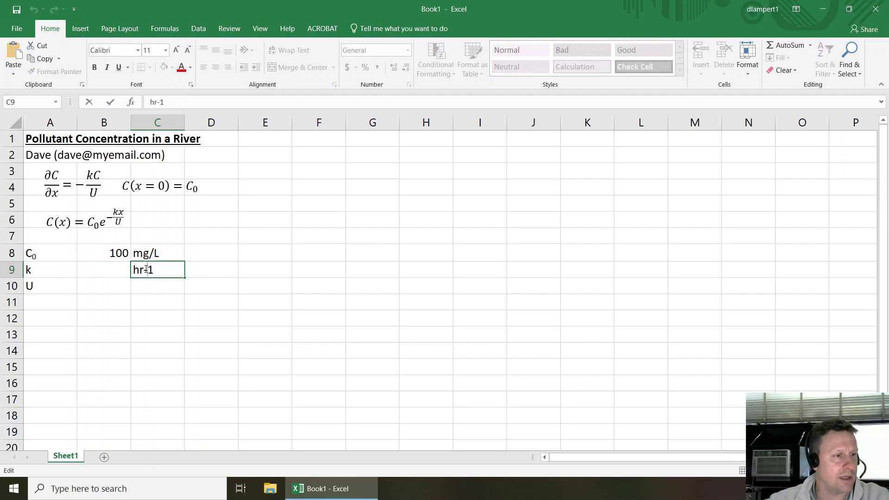
pyautogui.moveTo(148, 270); pyautogui.dragTo(154, 270)
pyautogui.click(190, 84)
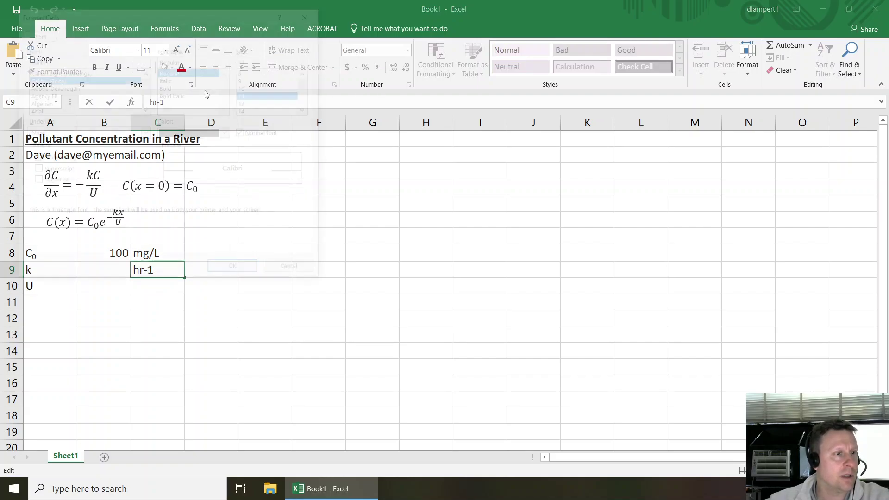
pyautogui.click(51, 170)
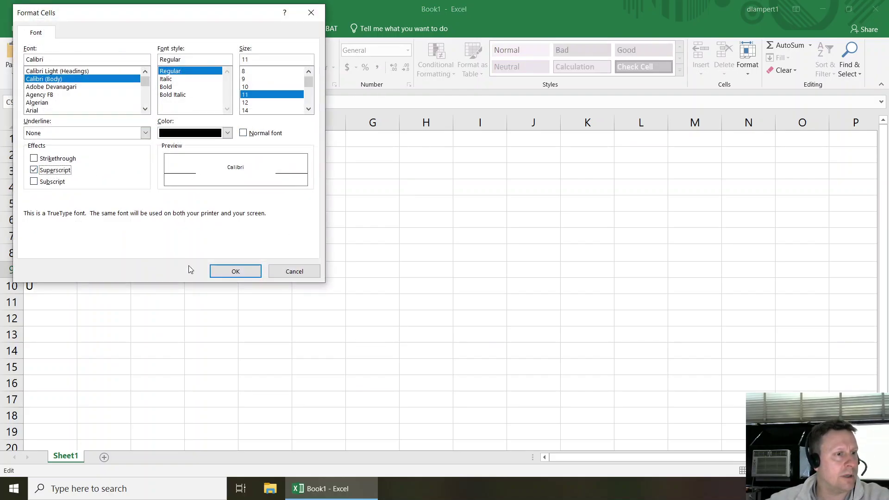
pyautogui.click(235, 272)
# - Enter U's unit m/hr in C10 and its value 100 in B10
pyautogui.click(159, 290)
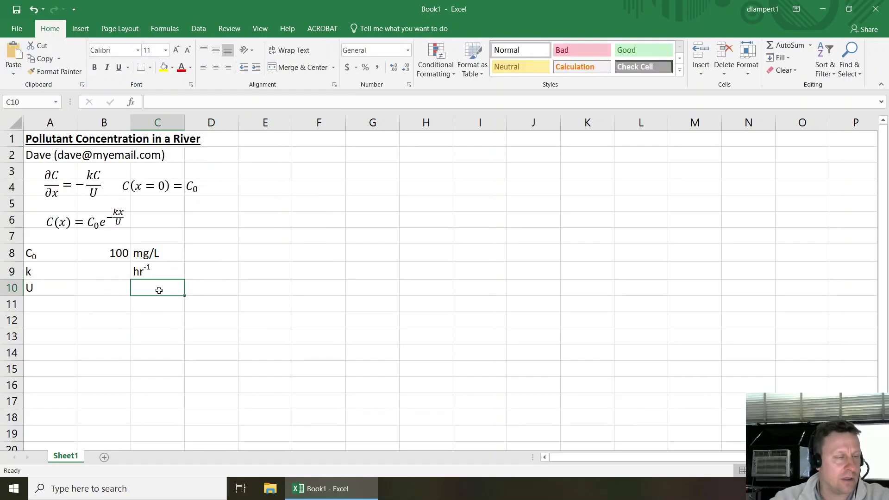
pyautogui.write('m/hr')
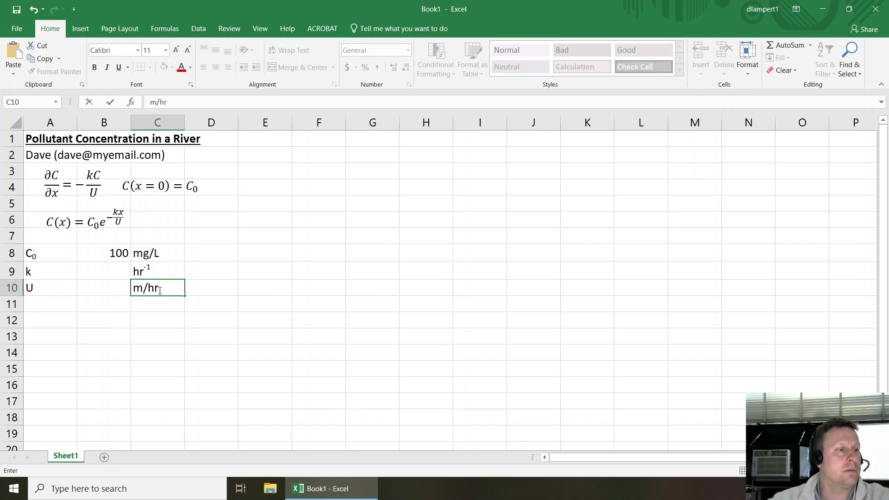
pyautogui.press('Left')
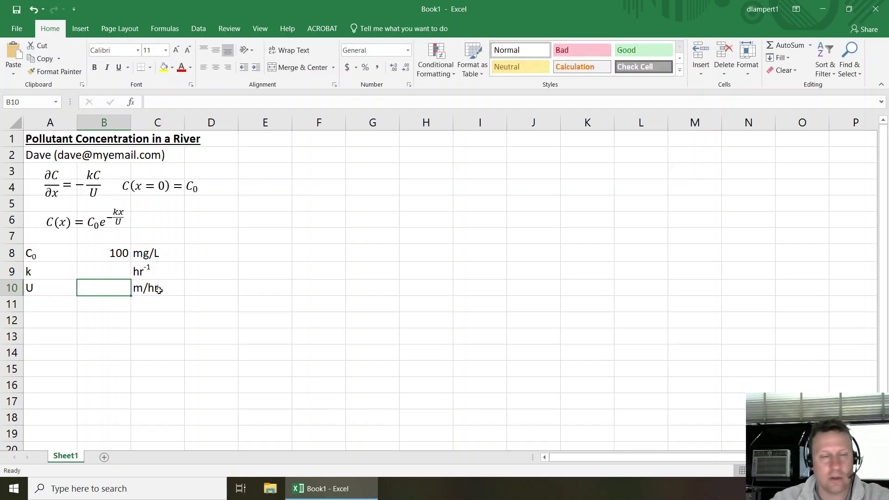
pyautogui.write('100')
pyautogui.press('Return')
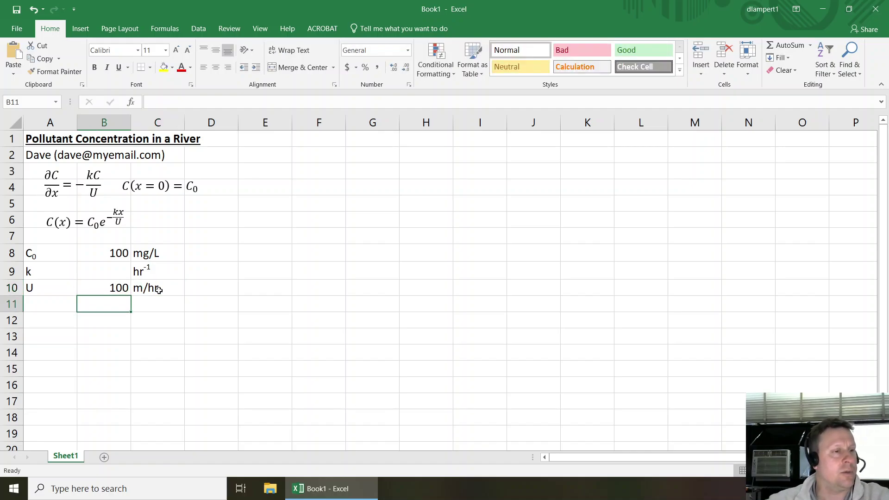
pyautogui.click(158, 290)
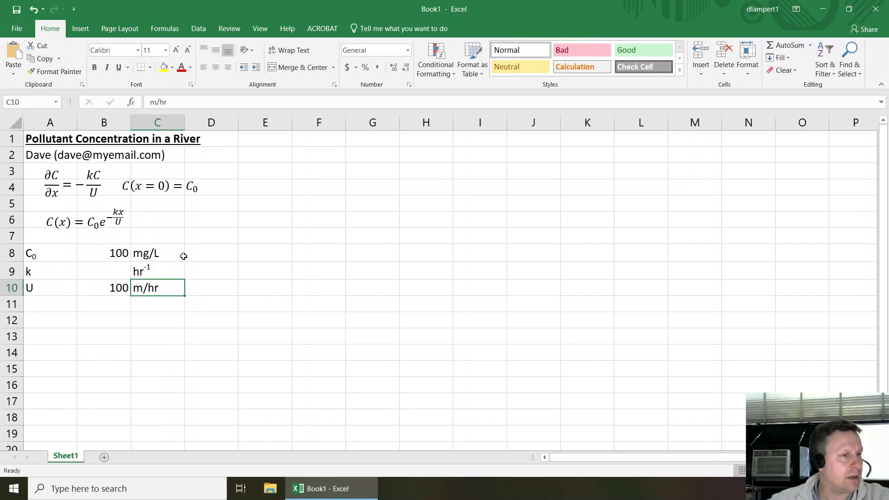
# - Type 'initial concentration', 'first-order decay rate' and 'velocity' into D8:D10
pyautogui.click(203, 251)
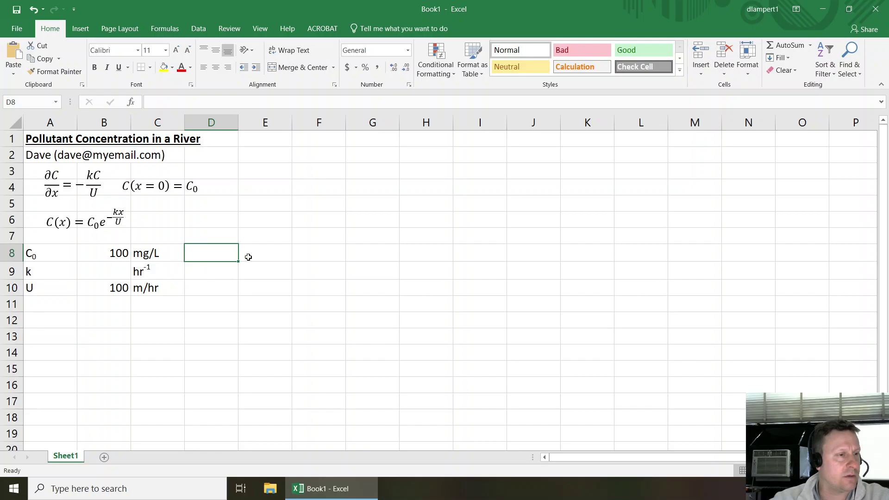
pyautogui.write('initial con')
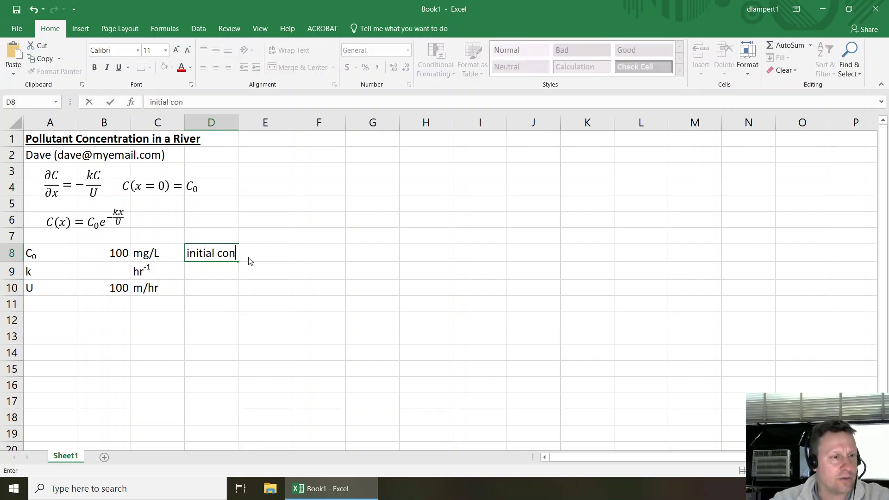
pyautogui.write('centration')
pyautogui.press('Return')
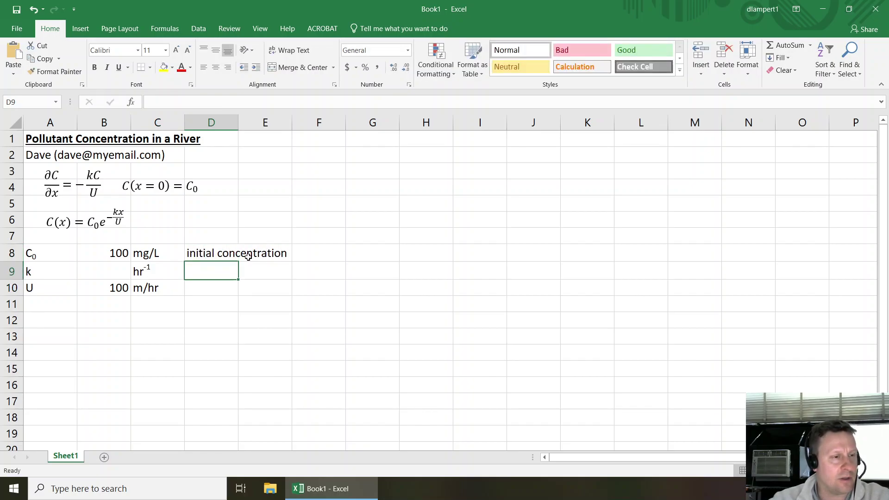
pyautogui.write('first-ord')
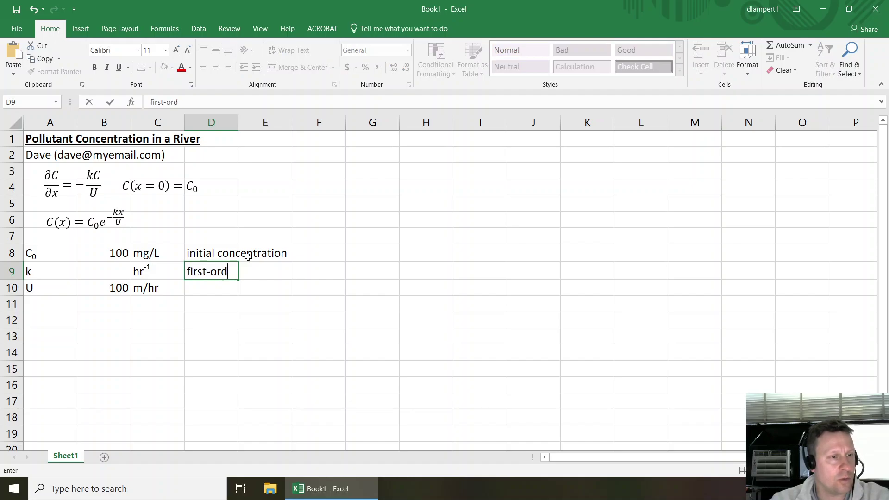
pyautogui.write('er decay rate')
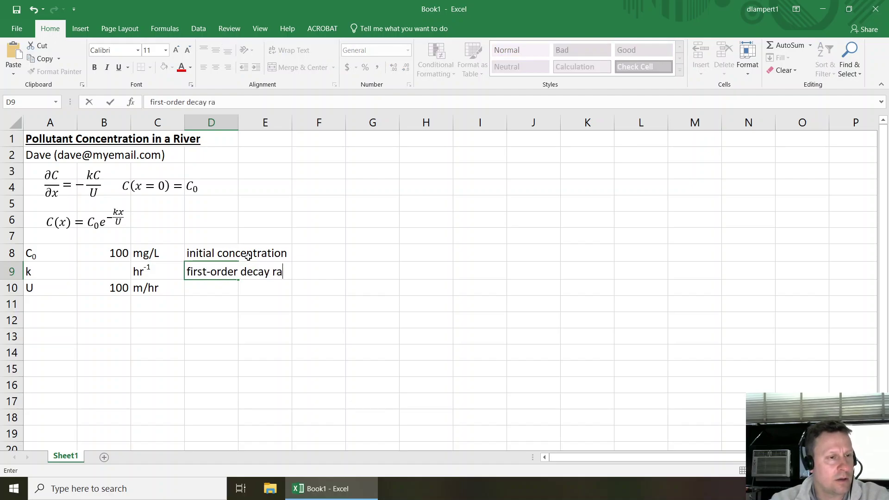
pyautogui.press('Return')
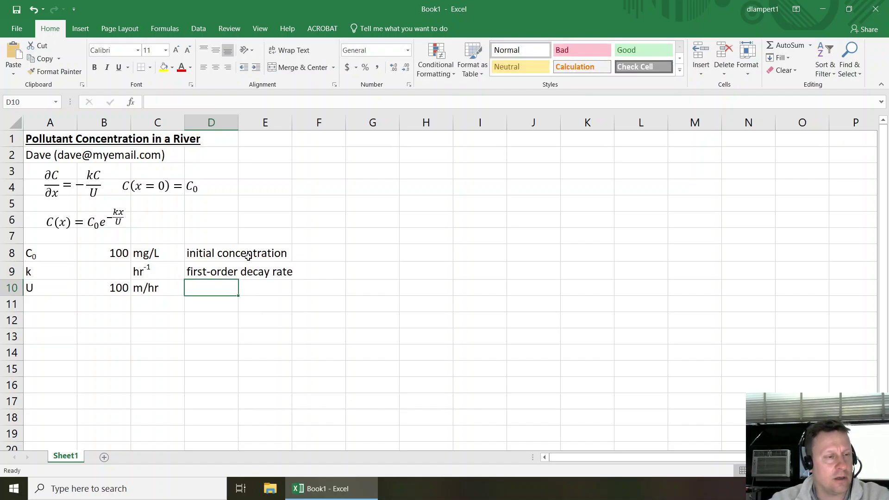
pyautogui.write('velocity')
pyautogui.press('Return')
pyautogui.press('Left')
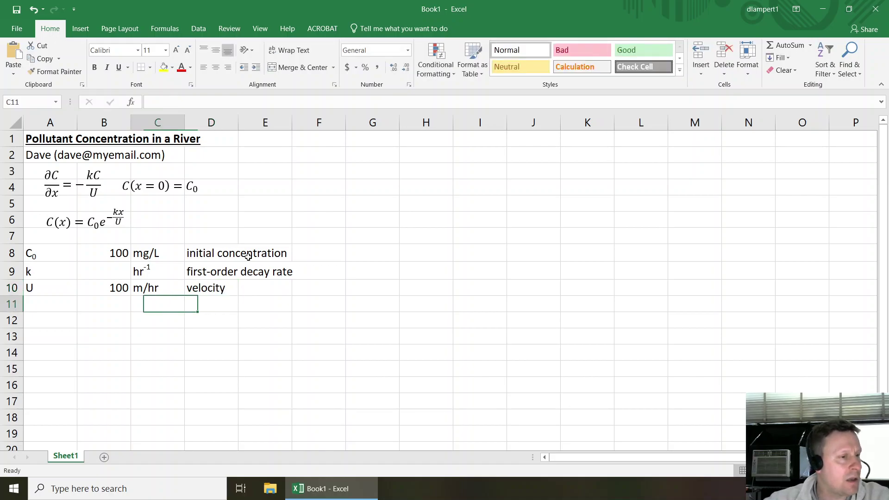
pyautogui.press('Left')
pyautogui.press('Left')
pyautogui.press('Down')
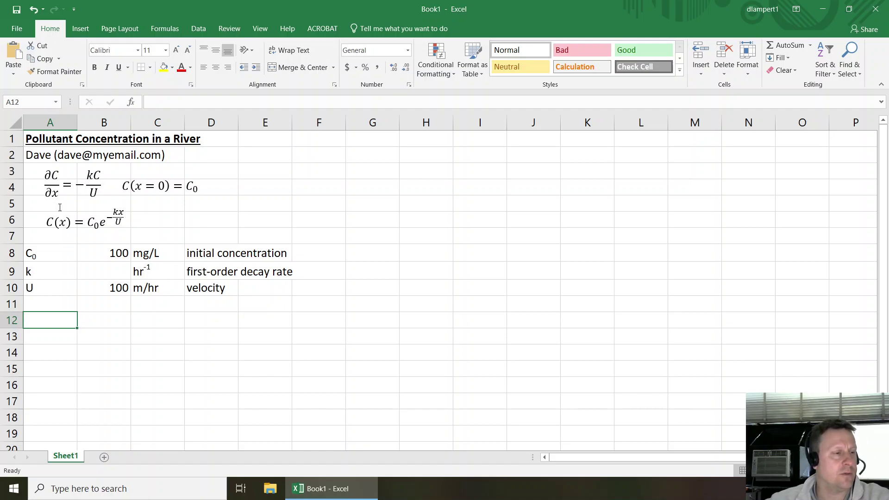
# - Enter the table headers x in A12 and C in B12
pyautogui.write('x')
pyautogui.press('Tab')
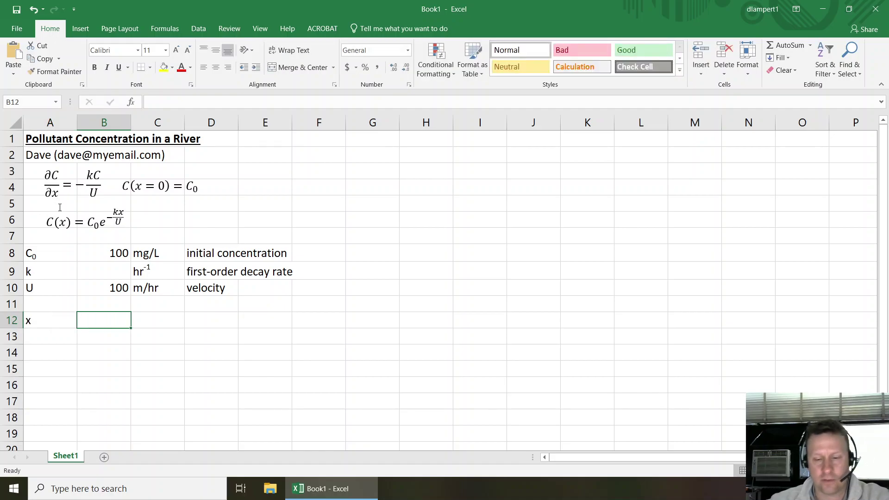
pyautogui.write('C')
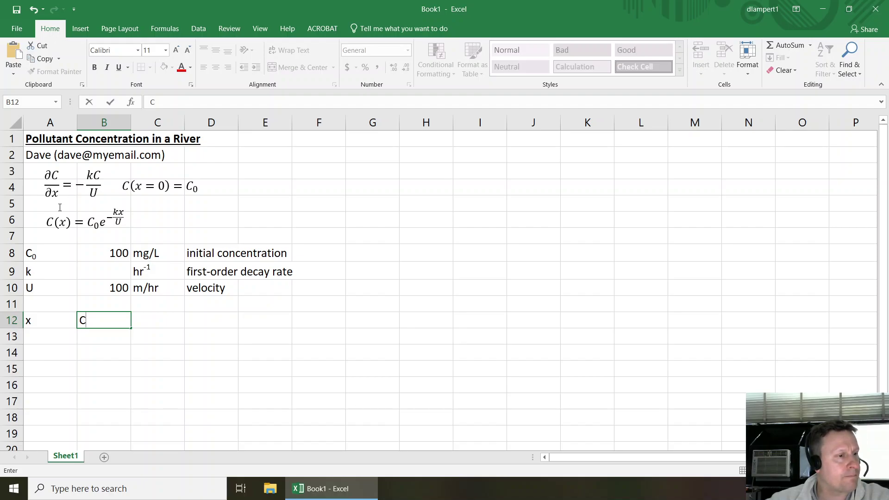
pyautogui.press('Down')
pyautogui.press('Left')
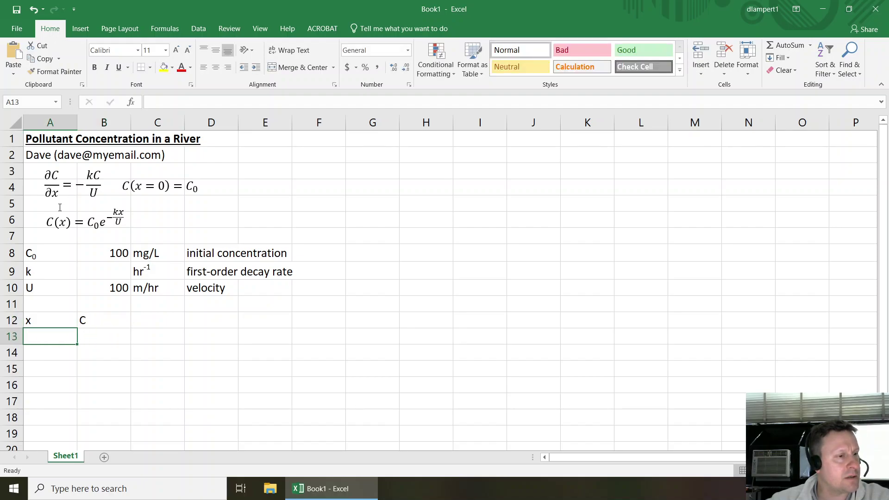
# - Fill A13:A15 with x values 0, 1 and 2, then select B13
pyautogui.write('0')
pyautogui.press('Return')
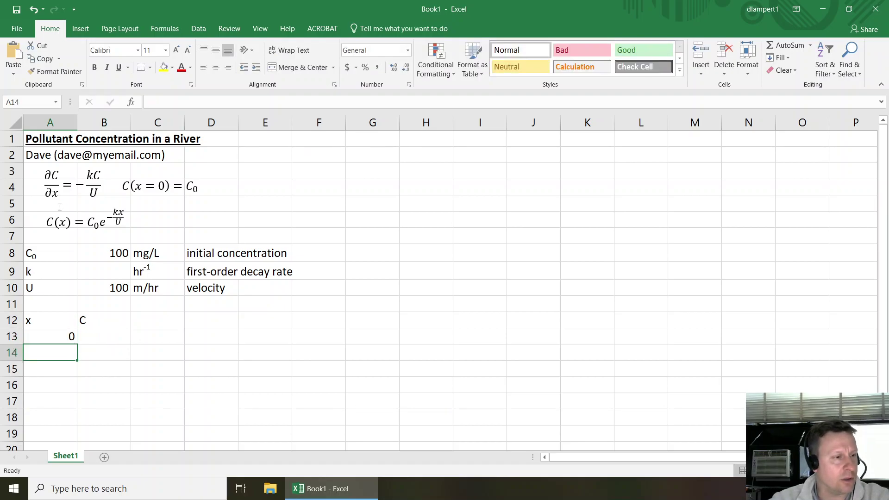
pyautogui.write('1')
pyautogui.press('Return')
pyautogui.write('2')
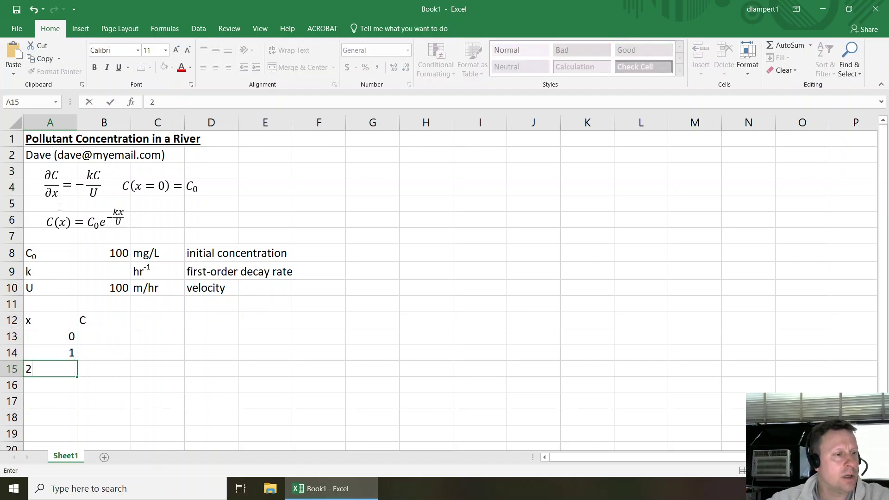
pyautogui.press('Right')
pyautogui.press('Up')
pyautogui.press('Up')
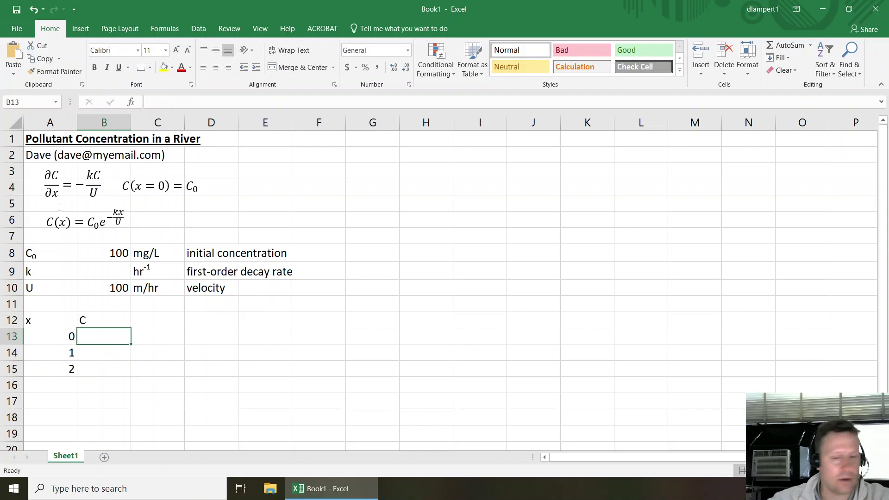
pyautogui.scroll(-1, 60, 301)
pyautogui.click(58, 290)
pyautogui.moveTo(58, 290); pyautogui.dragTo(65, 319)
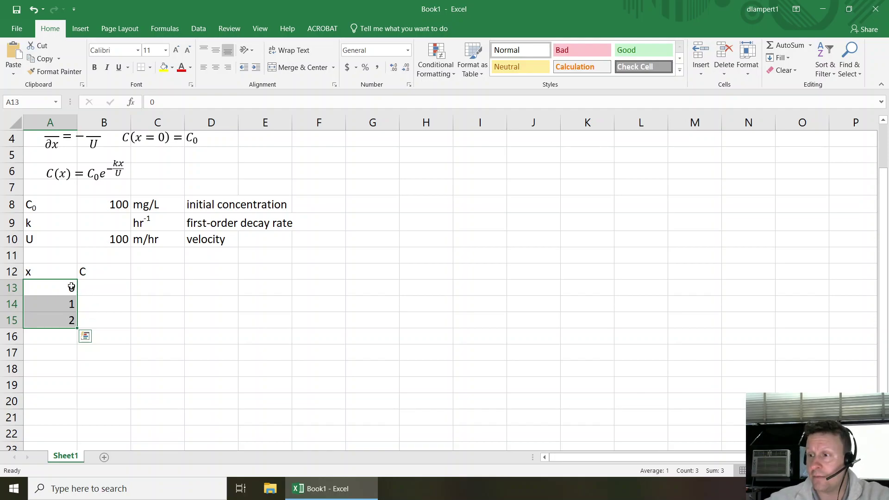
pyautogui.click(90, 286)
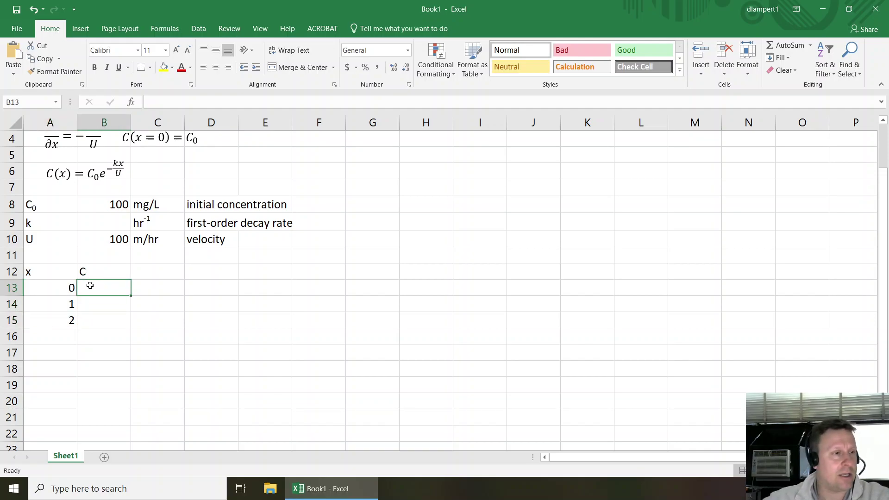
pyautogui.scroll(1, 90, 286)
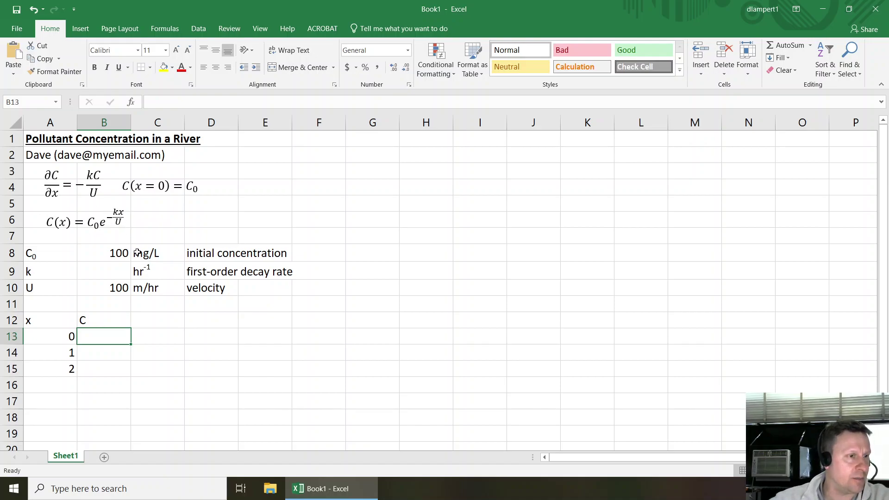
# - Enter the concentration formula =$B$8*exp(-$B$9*A13/$B$10) in B13
pyautogui.write('=')
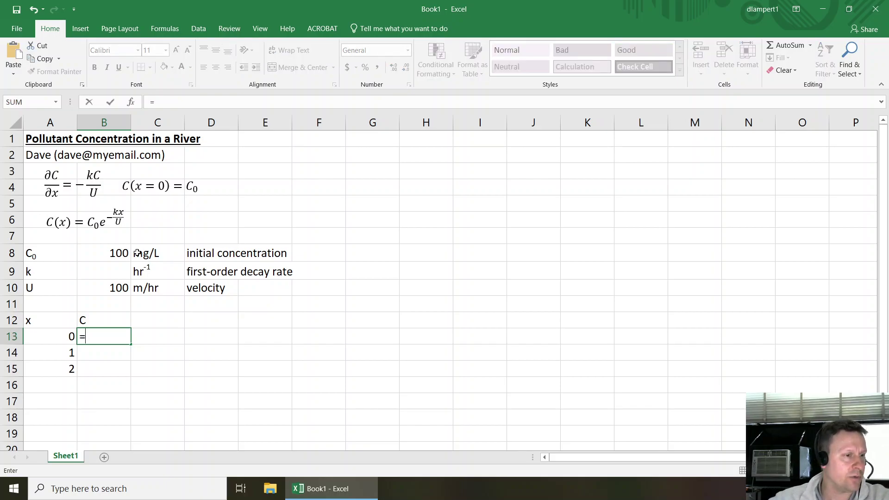
pyautogui.press('Up')
pyautogui.press('Up')
pyautogui.press('Up')
pyautogui.press('Up')
pyautogui.press('Up')
pyautogui.press('Up')
pyautogui.press('Down')
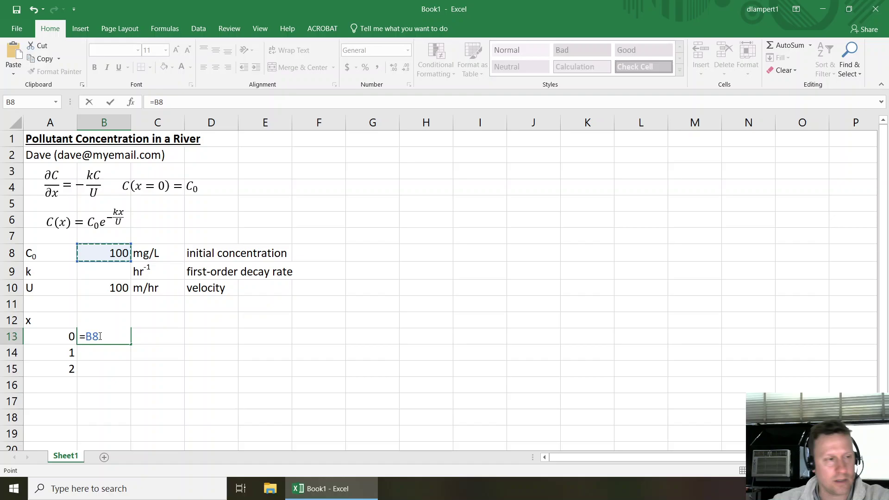
pyautogui.press('F4')
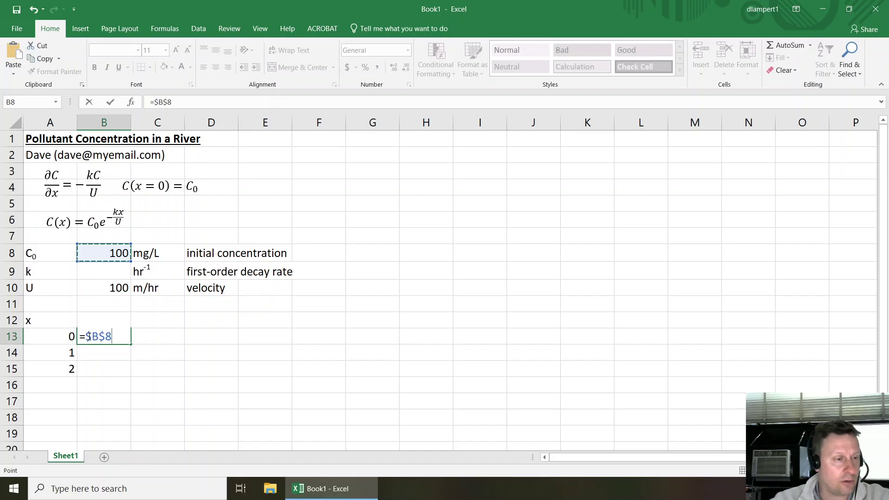
pyautogui.write('*exp(')
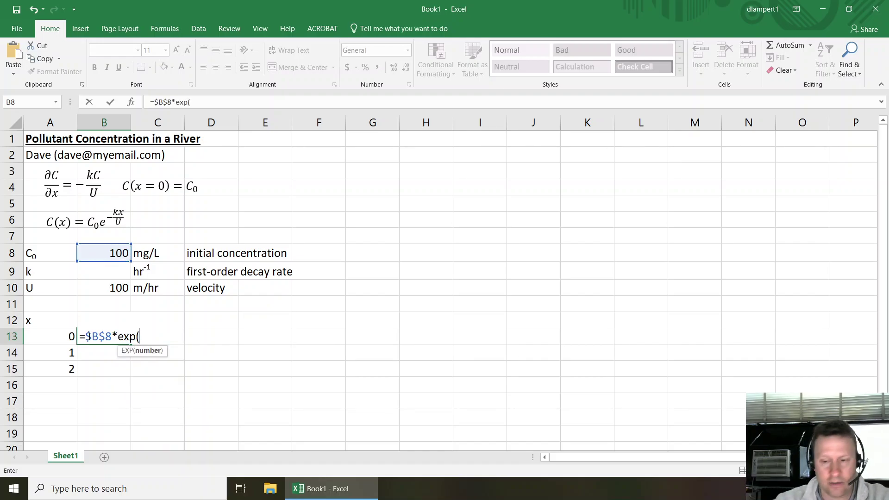
pyautogui.write('-')
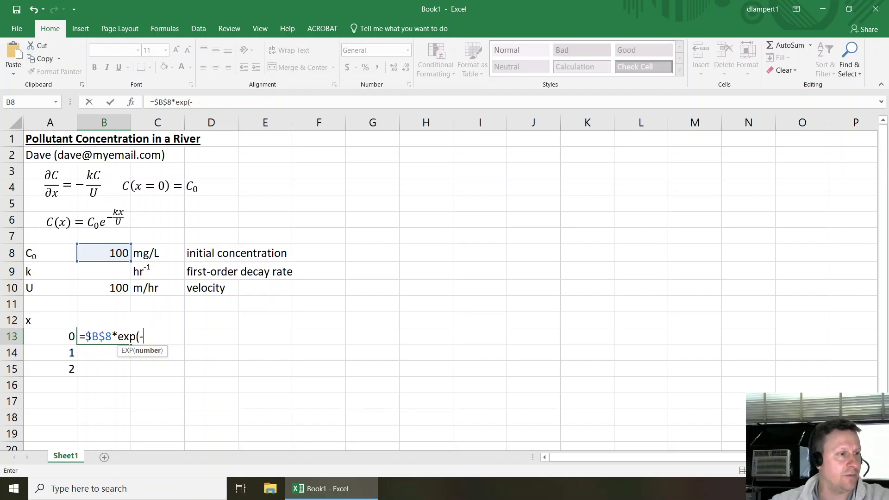
pyautogui.click(102, 273)
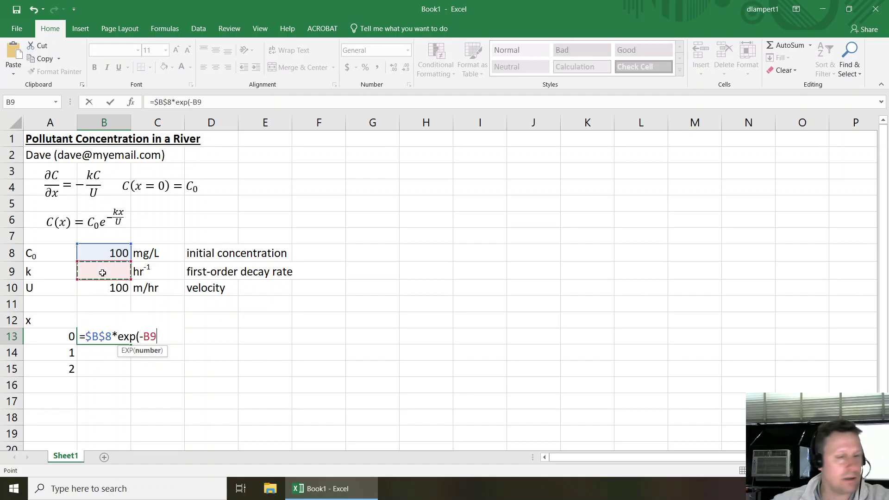
pyautogui.press('F4')
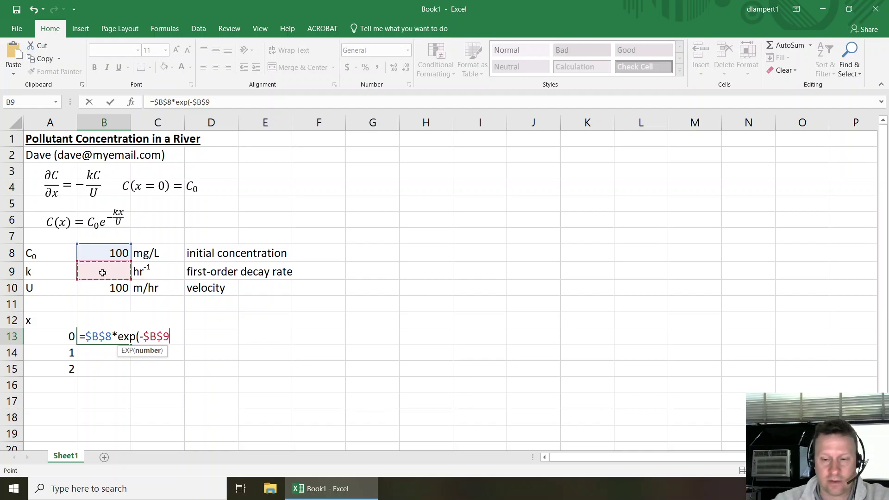
pyautogui.write('*')
pyautogui.press('Left')
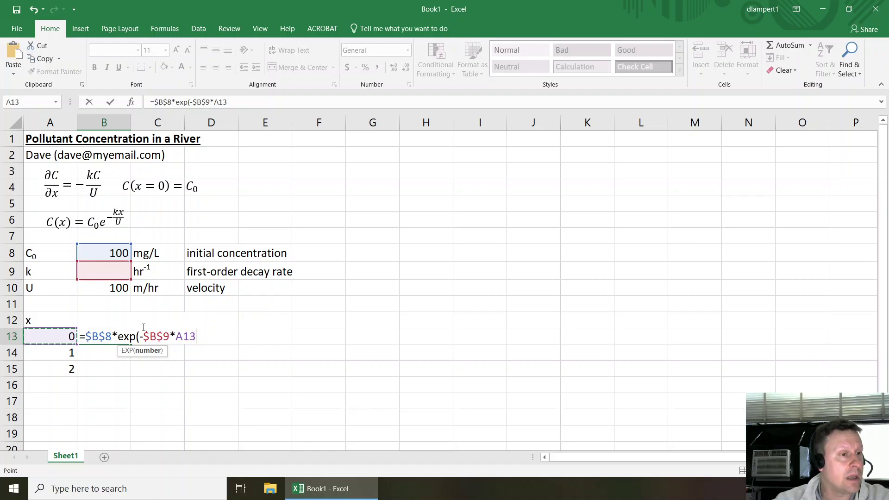
pyautogui.write('/')
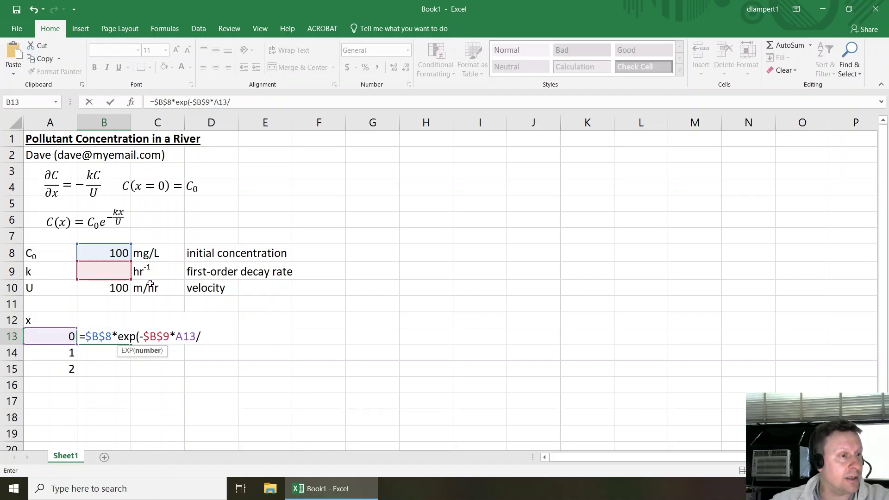
pyautogui.click(122, 288)
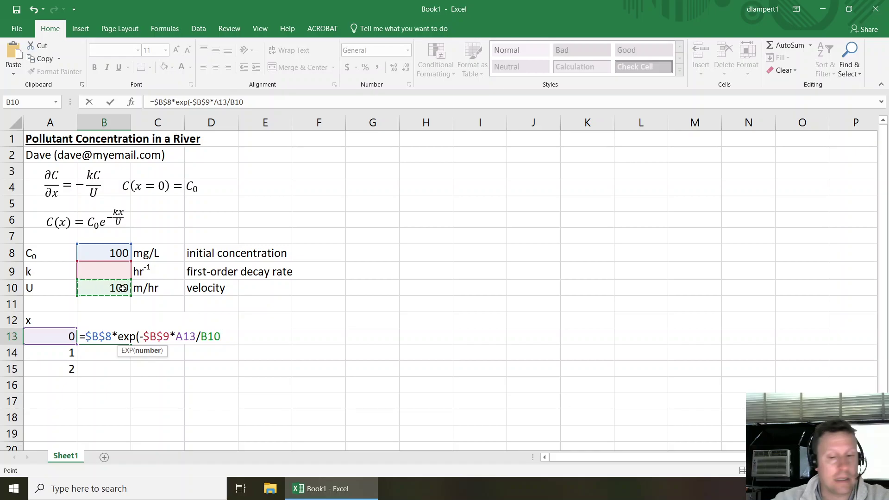
pyautogui.press('F4')
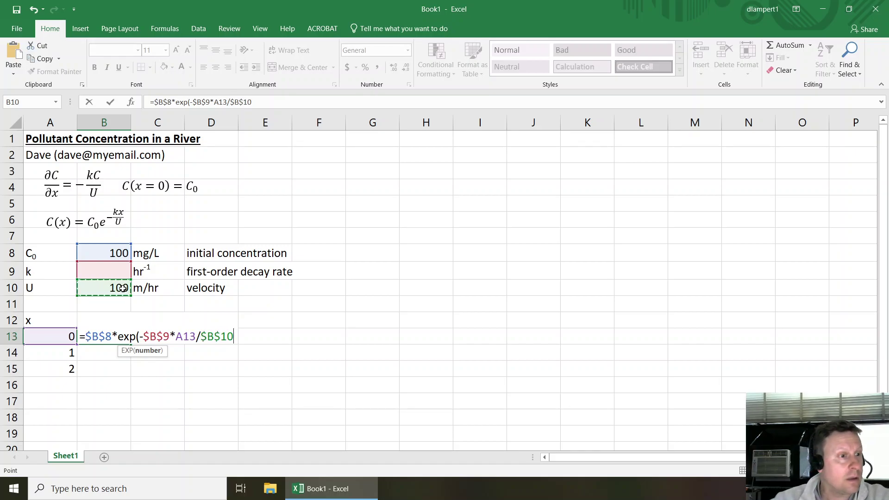
pyautogui.write(')')
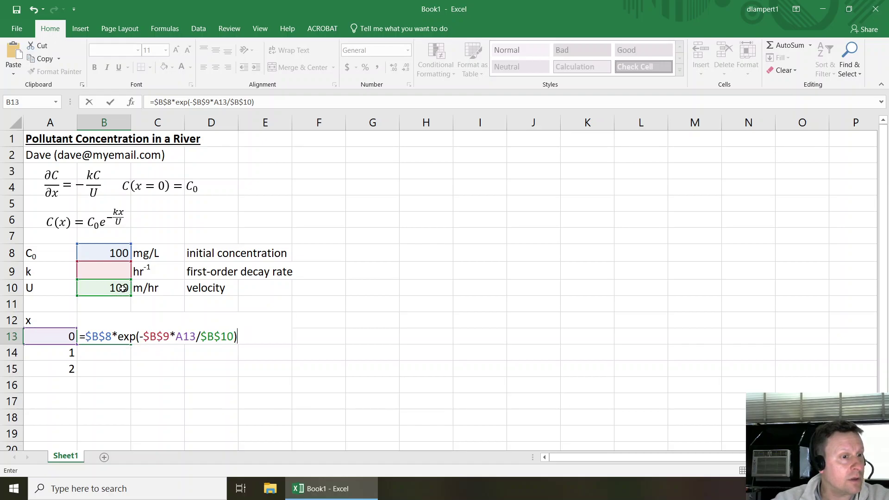
pyautogui.press('Return')
# - Set the decay rate k in B9 to 1
pyautogui.press('Up')
pyautogui.press('Up')
pyautogui.press('Up')
pyautogui.press('Up')
pyautogui.press('Up')
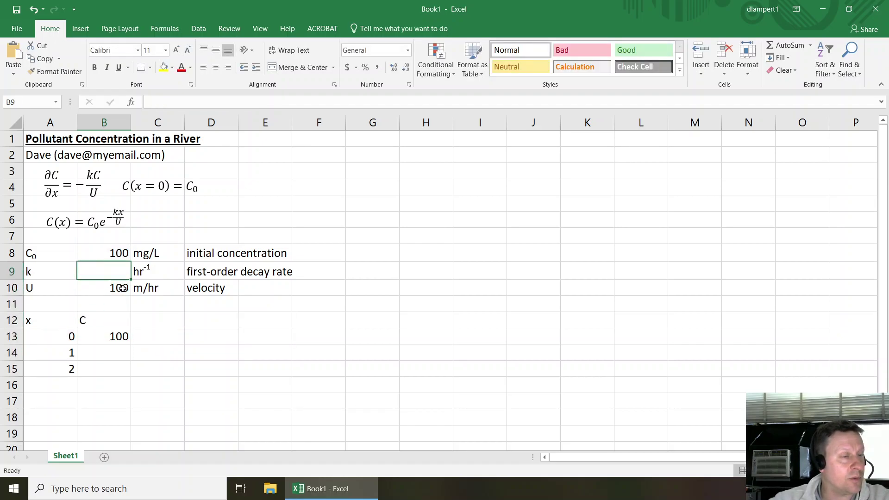
pyautogui.write('1')
pyautogui.press('Return')
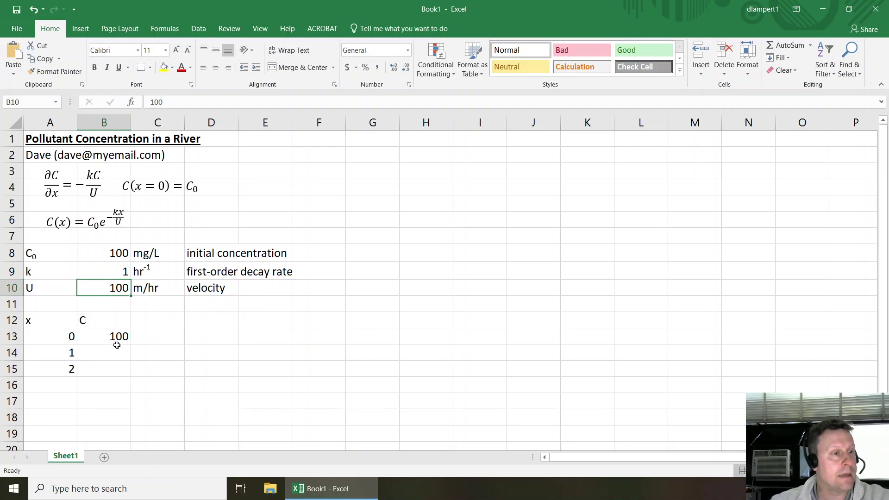
pyautogui.click(115, 344)
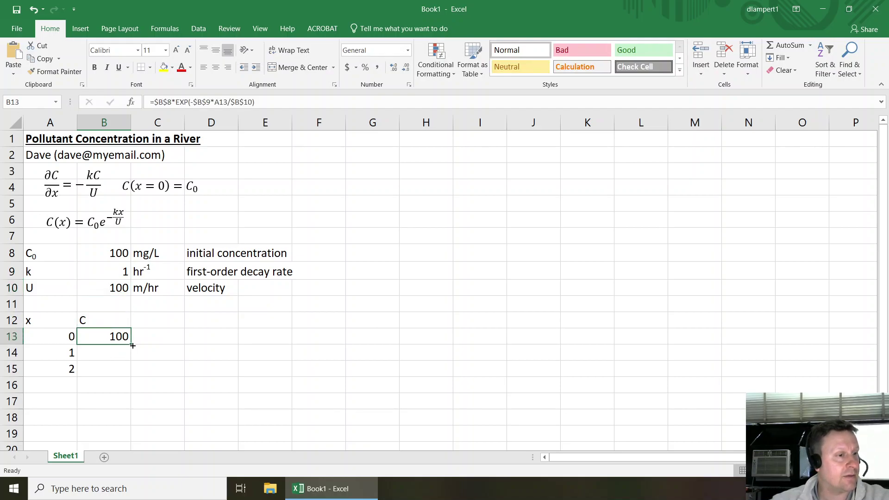
pyautogui.moveTo(131, 346); pyautogui.dragTo(132, 374)
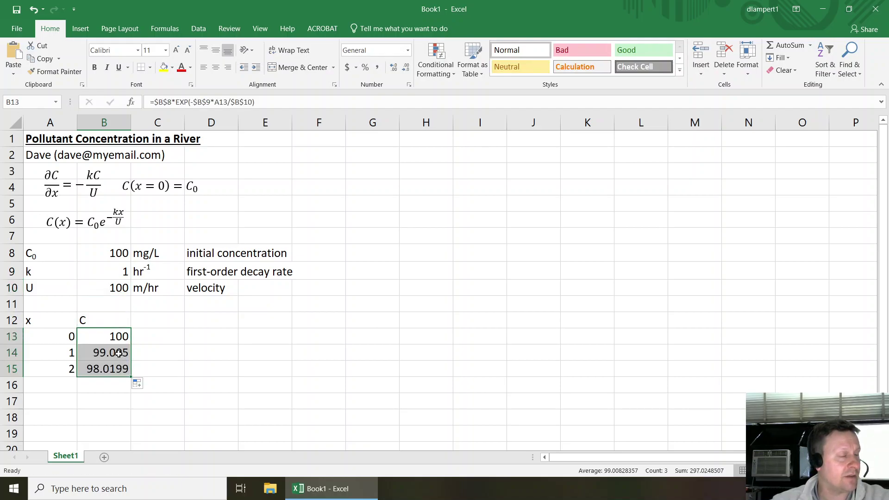
pyautogui.click(117, 339)
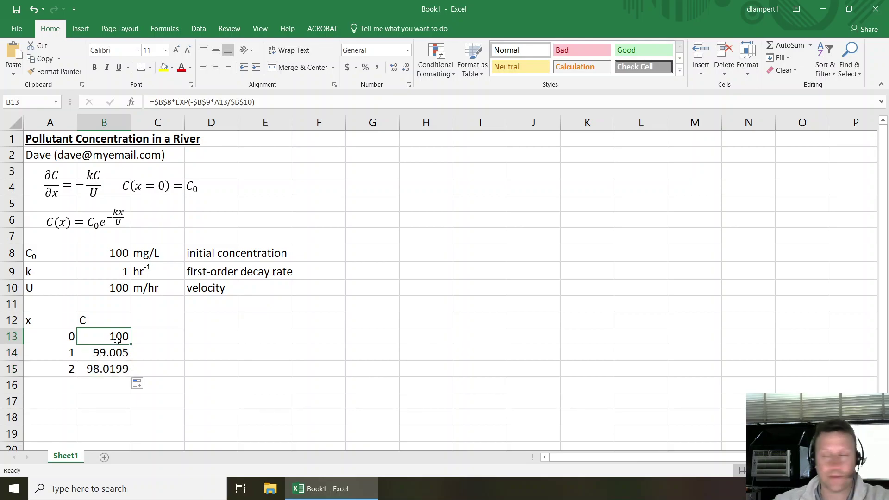
pyautogui.moveTo(111, 355); pyautogui.dragTo(112, 368)
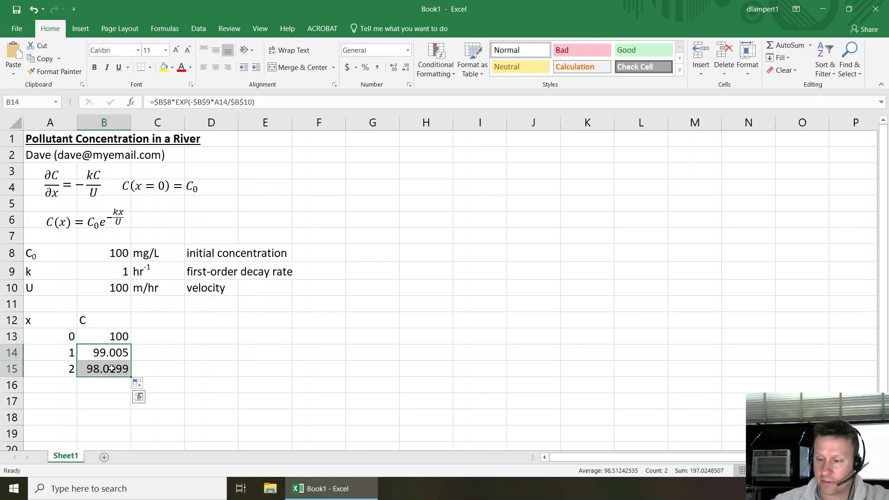
pyautogui.press('Delete')
pyautogui.click(112, 337)
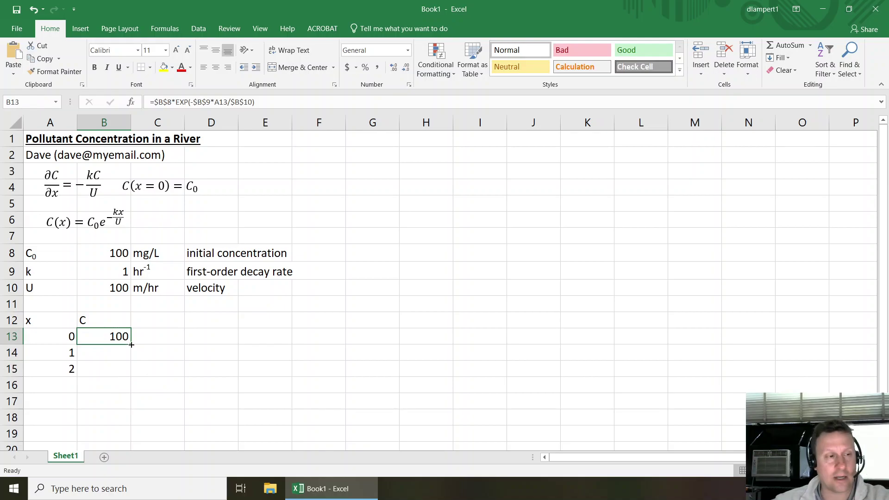
pyautogui.moveTo(132, 345); pyautogui.dragTo(121, 368)
pyautogui.press('Delete')
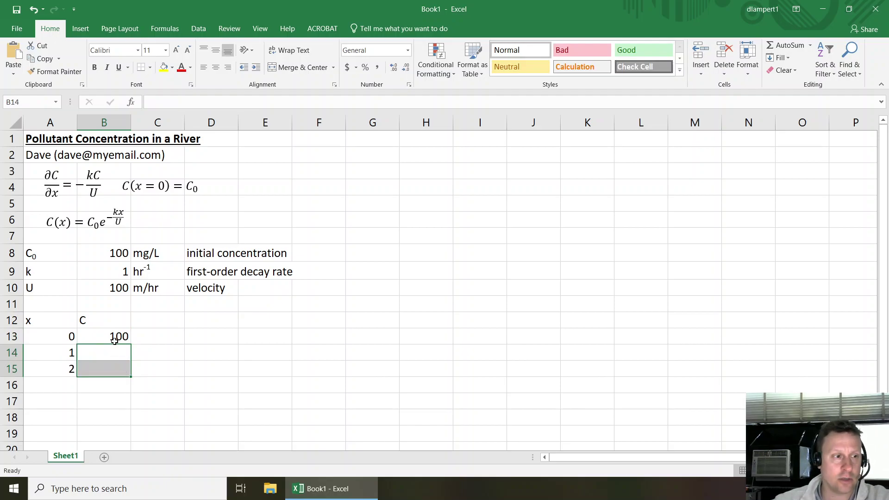
pyautogui.click(114, 342)
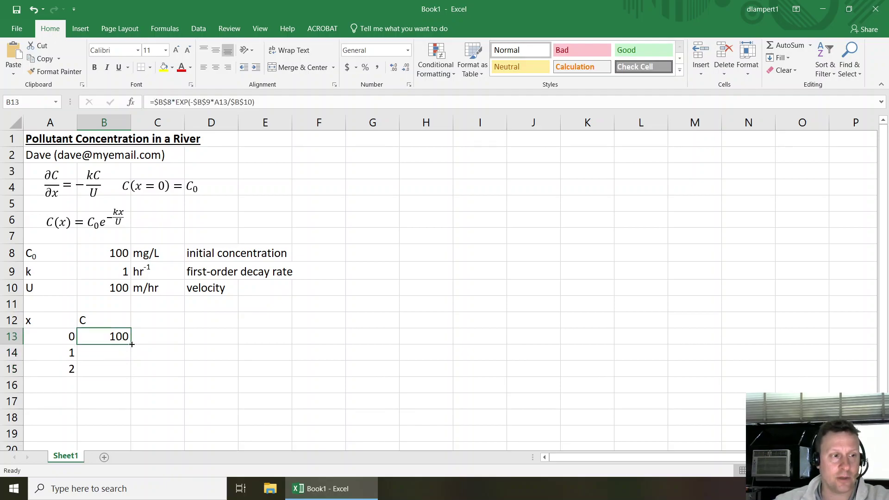
pyautogui.moveTo(131, 344); pyautogui.dragTo(124, 364)
pyautogui.press('Delete')
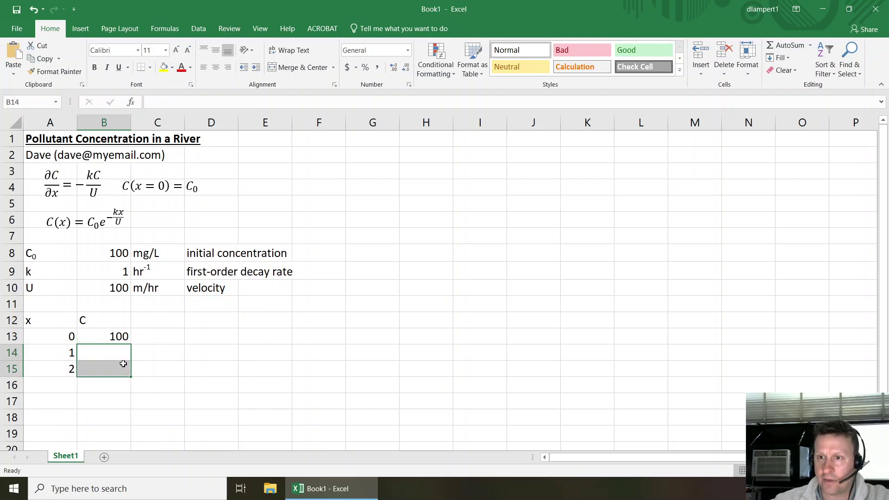
# - Extend the x series in column A from 0 to 12 through row 25
pyautogui.click(71, 352)
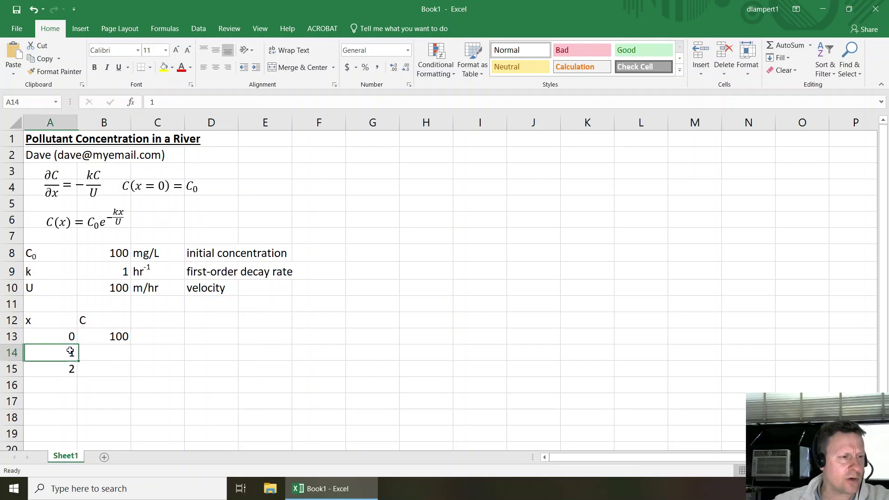
pyautogui.scroll(-1, 69, 350)
pyautogui.moveTo(68, 287); pyautogui.dragTo(64, 320)
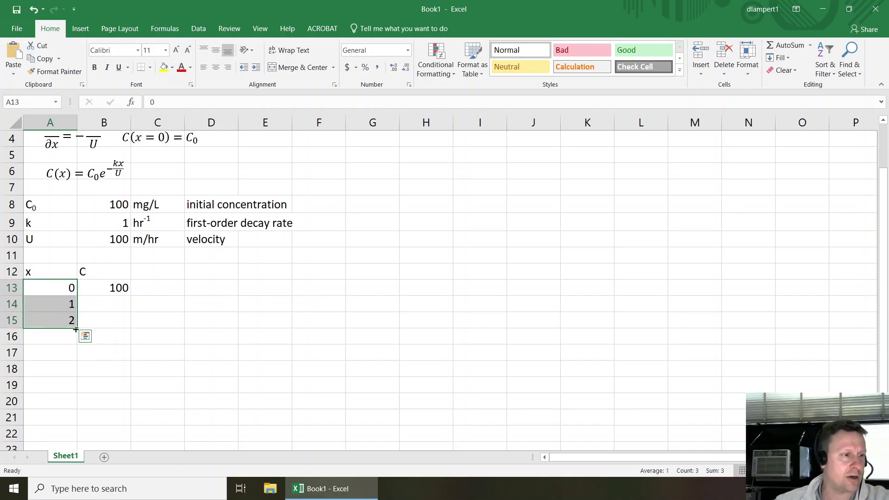
pyautogui.moveTo(77, 329); pyautogui.dragTo(74, 358)
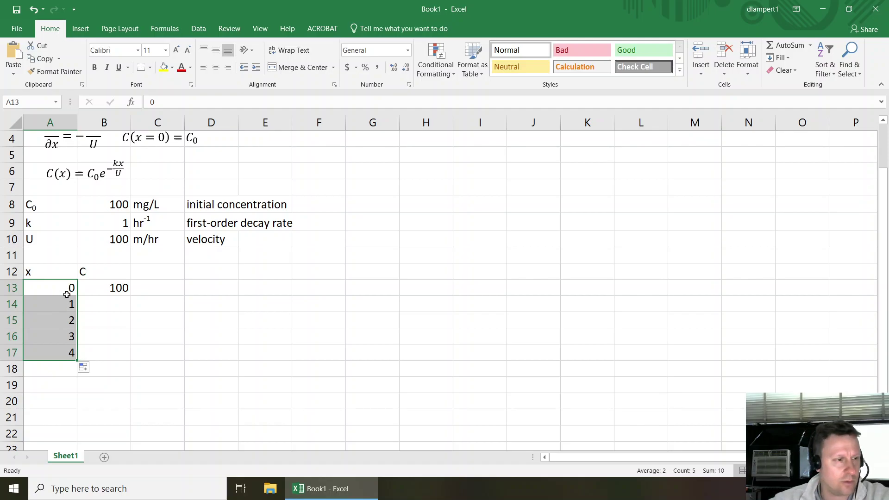
pyautogui.scroll(-2, 67, 295)
pyautogui.moveTo(77, 260); pyautogui.dragTo(74, 382)
# - Fill the C formula from B13 down to B25, giving 88.692 at x = 12
pyautogui.click(128, 187)
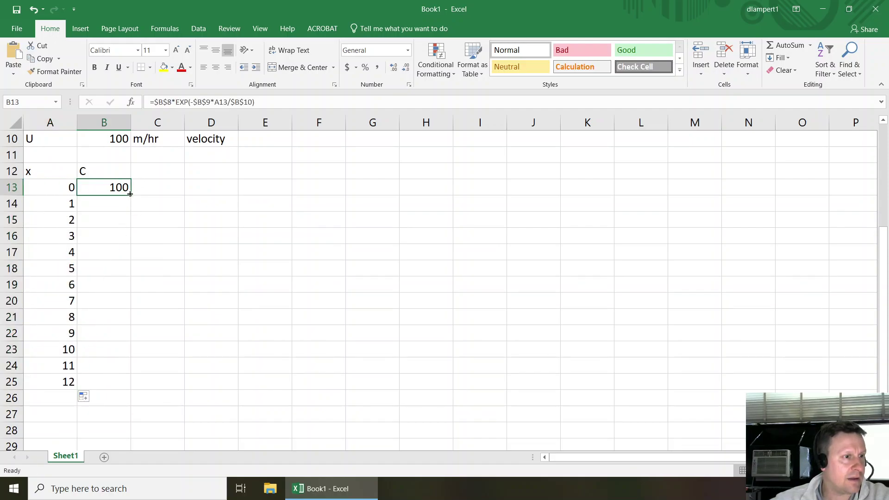
pyautogui.doubleClick(130, 194)
pyautogui.click(107, 378)
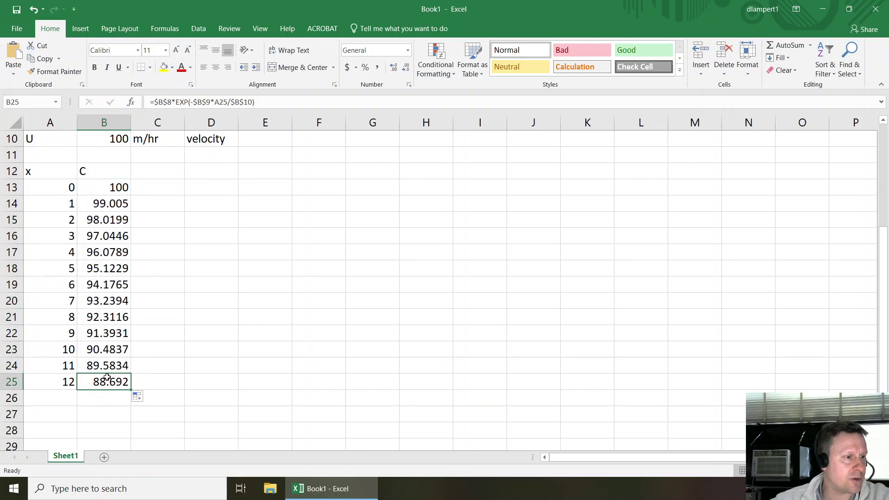
# - Change the second x value in A14 to 5
pyautogui.scroll(2, 74, 238)
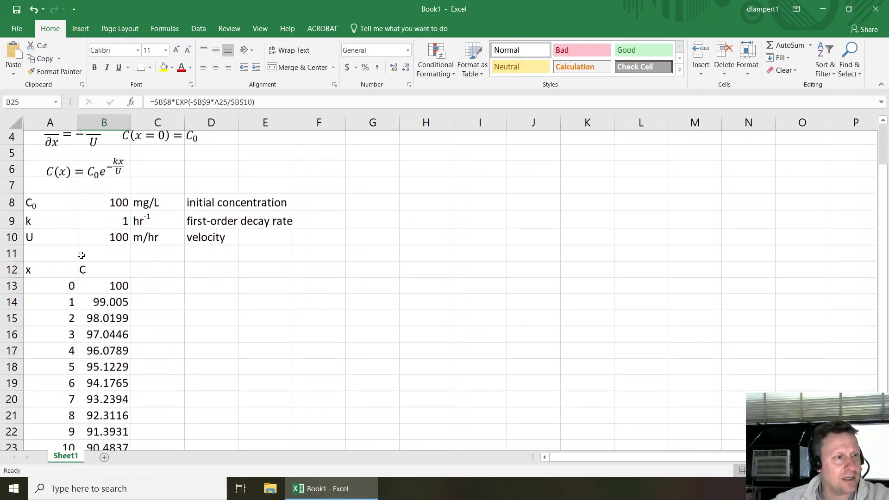
pyautogui.click(64, 305)
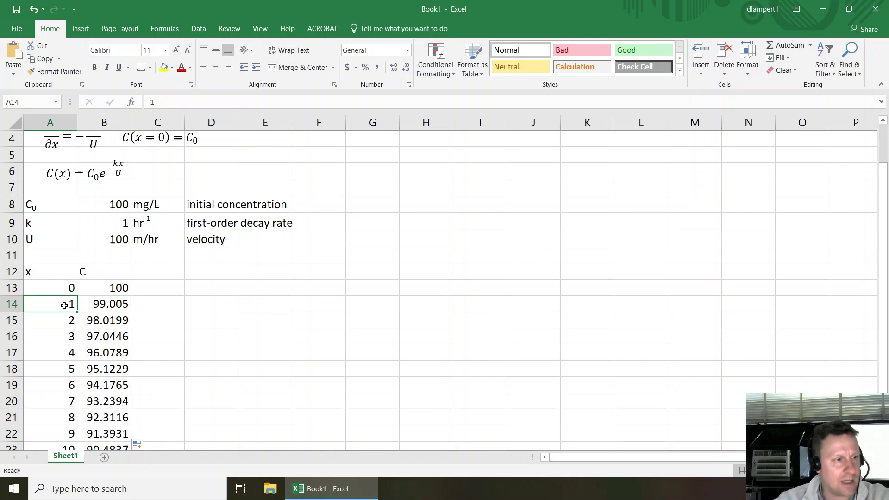
pyautogui.write('5')
pyautogui.press('Return')
# - Add units to the headers so they read x (m) and C (mg/L)
pyautogui.press('Up')
pyautogui.press('Up')
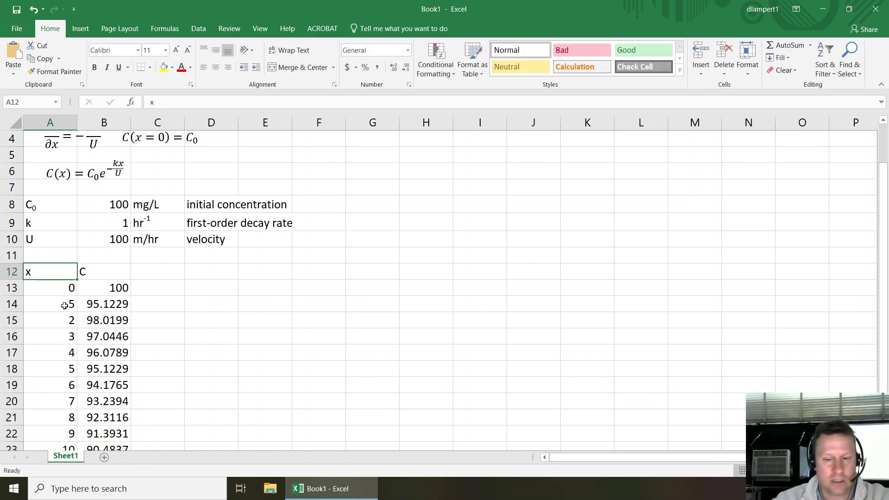
pyautogui.press('F2')
pyautogui.write('(m)')
pyautogui.press('Return')
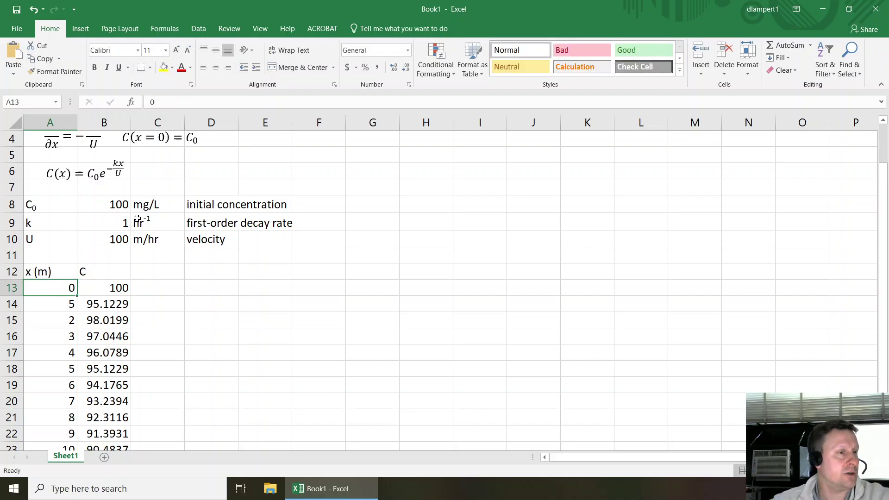
pyautogui.click(121, 267)
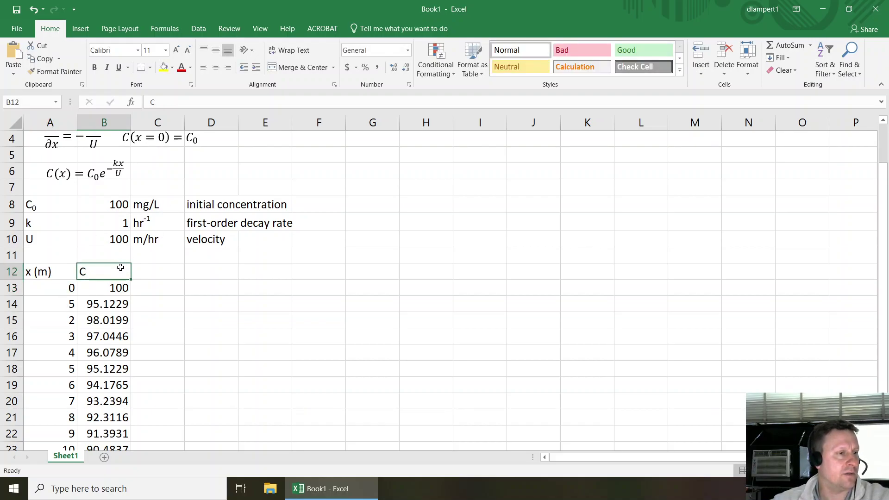
pyautogui.press('F2')
pyautogui.write('(mg/L')
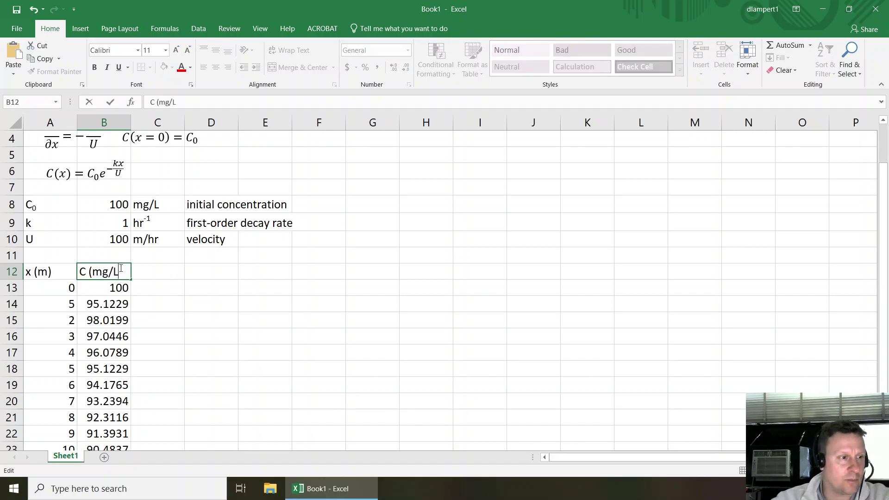
pyautogui.write(')')
pyautogui.press('Return')
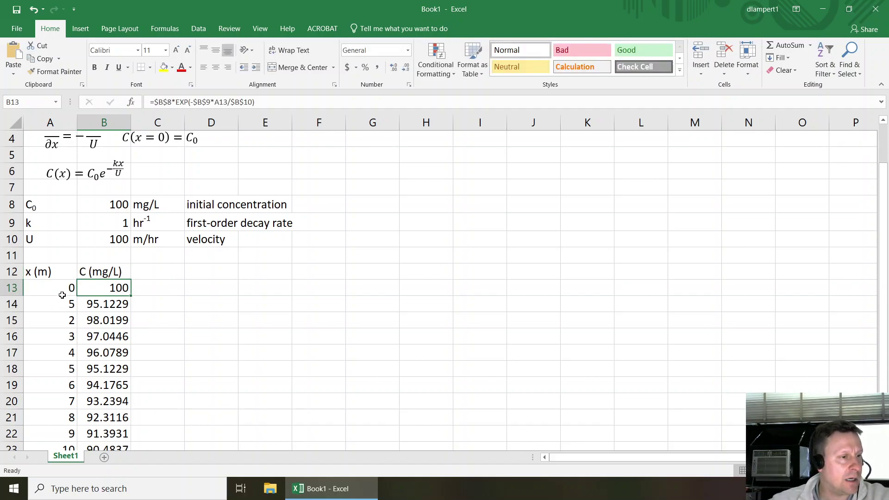
# - Refill x down to row 25 in steps of 5 from the values 0 and 5
pyautogui.moveTo(62, 295); pyautogui.dragTo(70, 306)
pyautogui.doubleClick(76, 312)
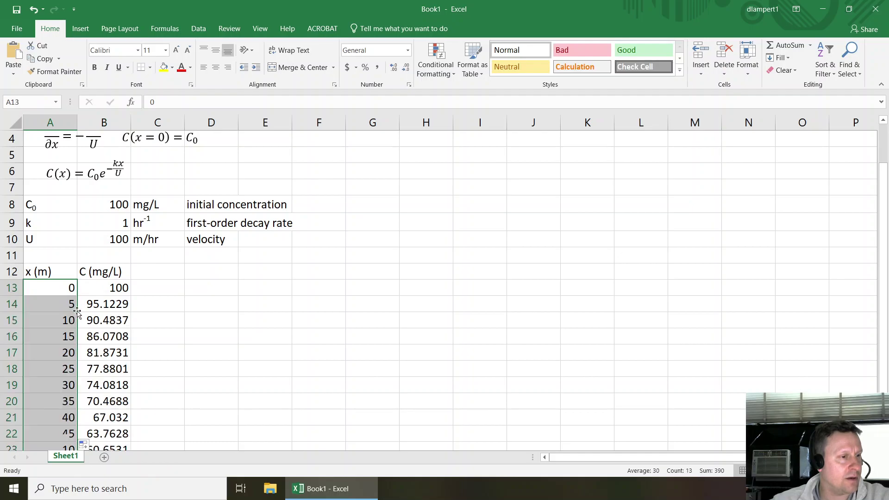
pyautogui.scroll(-2, 70, 306)
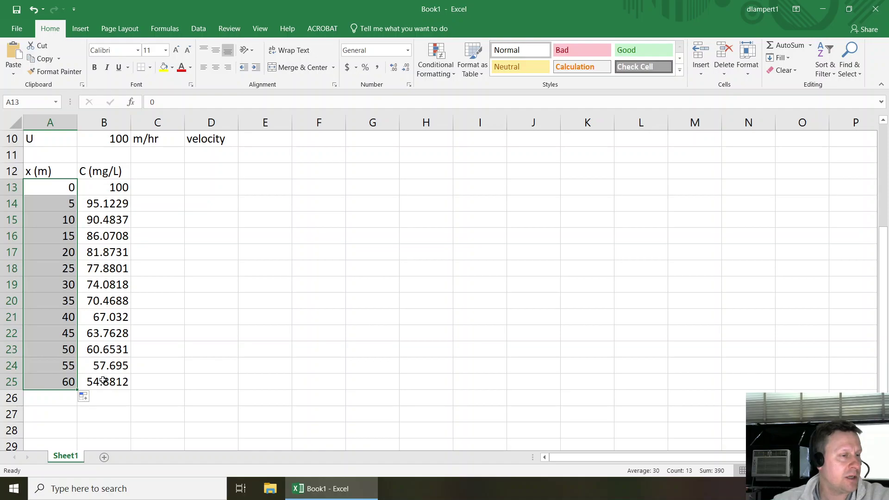
# - Extend x and C down to row 33, reaching x = 100 with C = 36.7879
pyautogui.scroll(-2, 102, 379)
pyautogui.moveTo(64, 270); pyautogui.dragTo(129, 402)
pyautogui.scroll(-1, 128, 376)
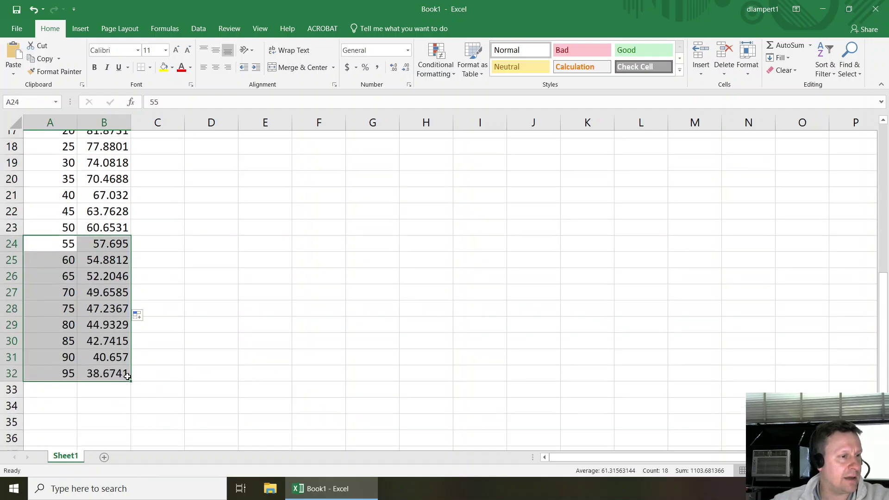
pyautogui.moveTo(131, 358); pyautogui.dragTo(132, 367)
pyautogui.click(66, 365)
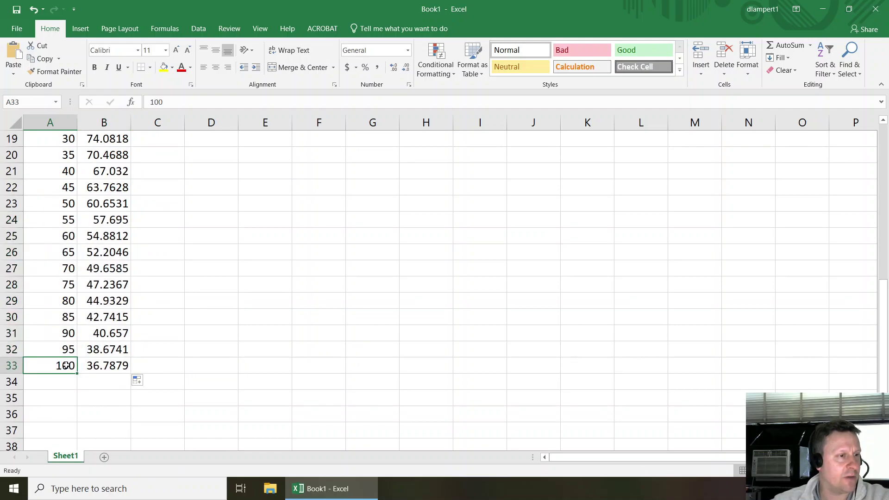
pyautogui.scroll(5, 67, 365)
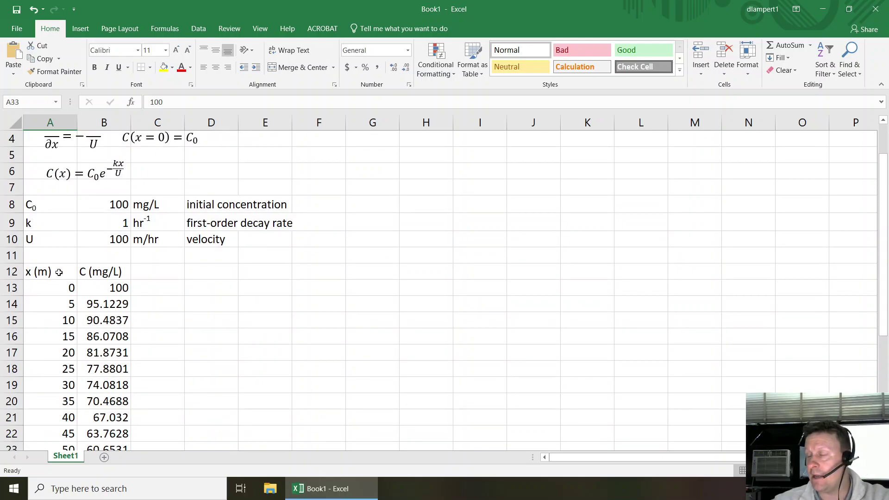
# - Try selecting the headers and table by dragging and Shift+arrows, ending back on A12
pyautogui.moveTo(59, 272); pyautogui.dragTo(69, 269)
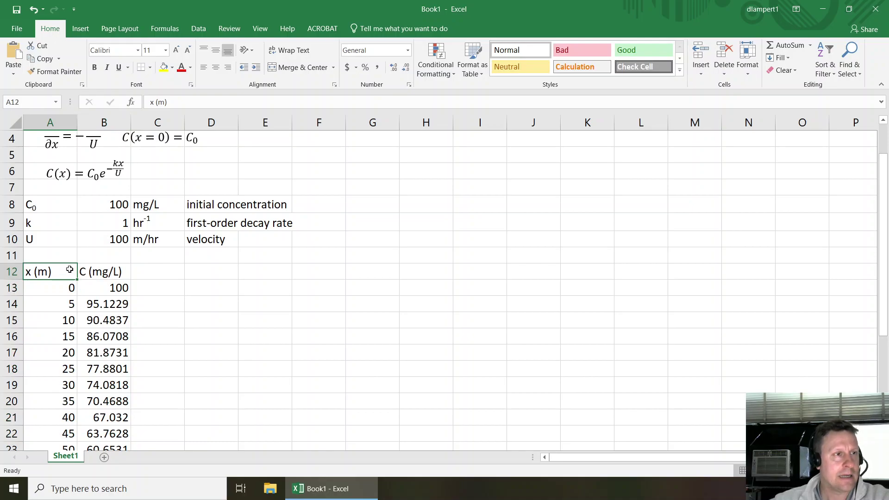
pyautogui.moveTo(63, 272); pyautogui.dragTo(65, 274)
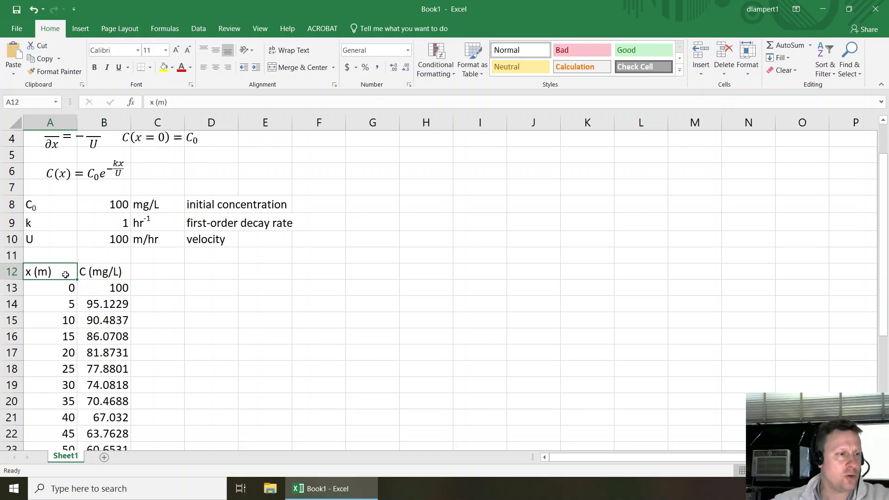
pyautogui.moveTo(65, 275); pyautogui.dragTo(129, 382)
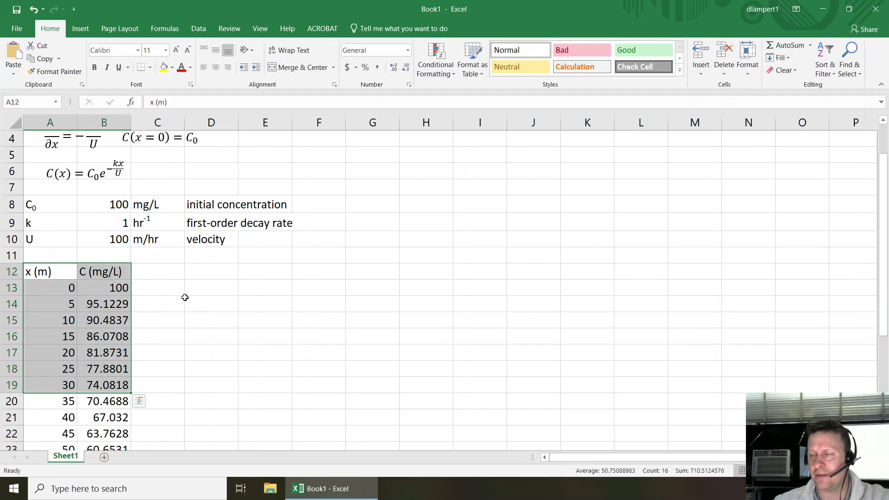
pyautogui.click(64, 269)
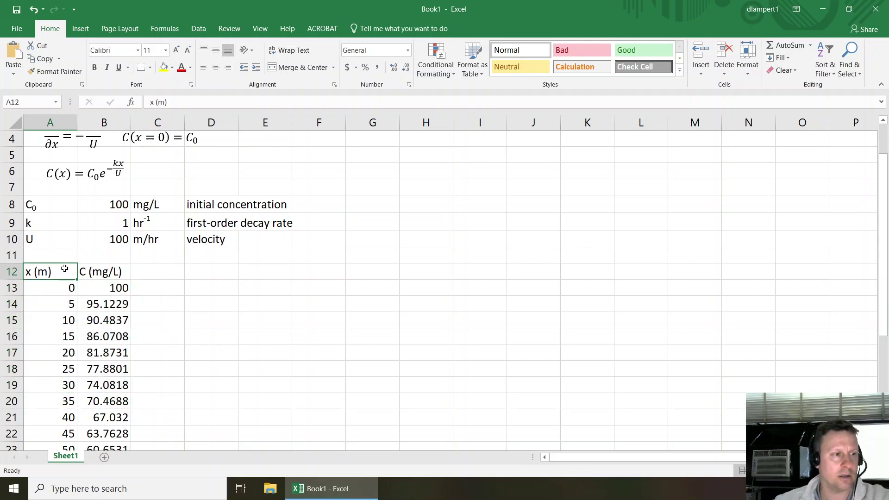
pyautogui.hotkey('shift', 'Right')
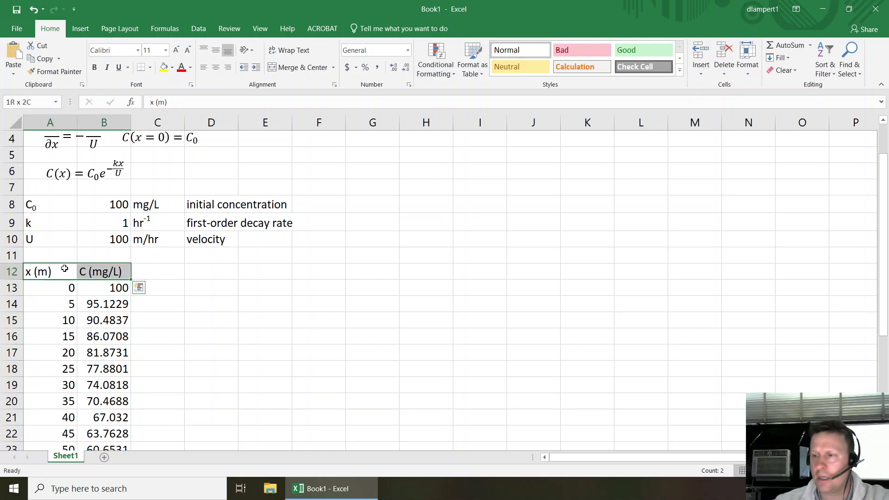
pyautogui.hotkey('shift', 'Right')
pyautogui.hotkey('shift', 'Down')
pyautogui.hotkey('shift', 'Down')
pyautogui.hotkey('shift', 'Up')
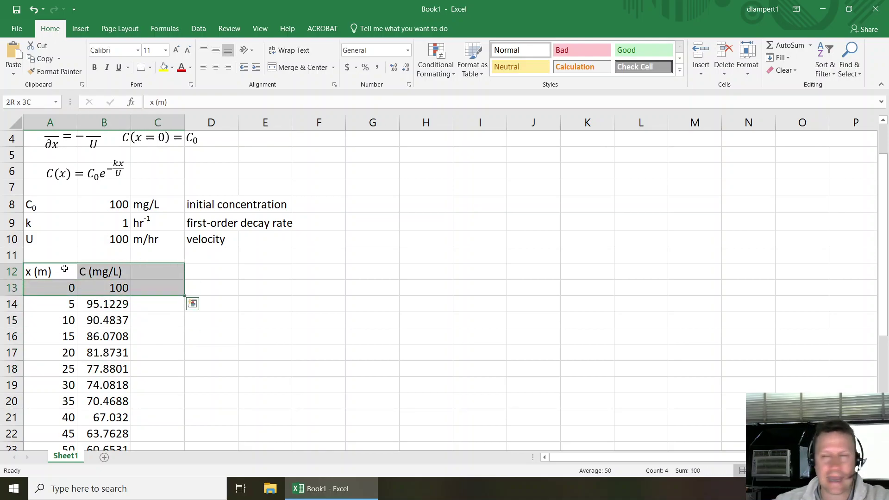
pyautogui.hotkey('shift', 'Left')
pyautogui.hotkey('shift', 'Left')
pyautogui.hotkey('shift', 'Up')
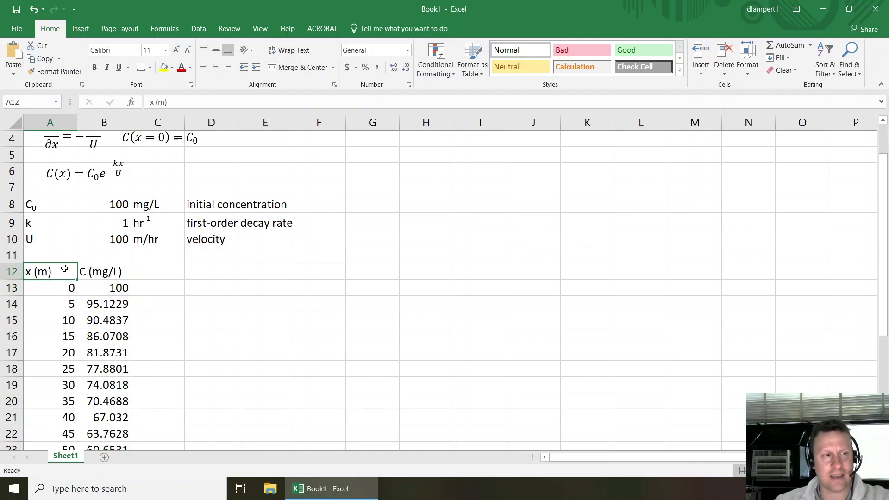
# - Check the C column, then select A12:B33 including both headers with Ctrl+Shift+Down
pyautogui.press('Right')
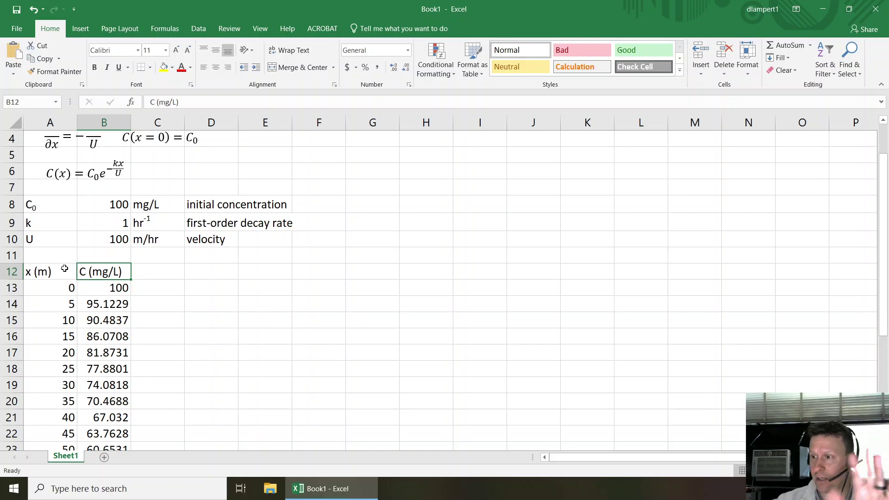
pyautogui.press('Down')
pyautogui.press('Up')
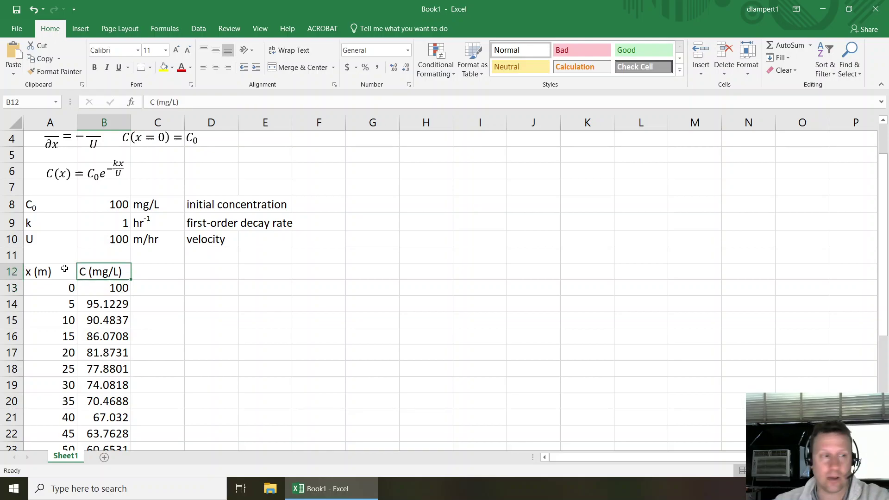
pyautogui.hotkey('ctrl', 'Down')
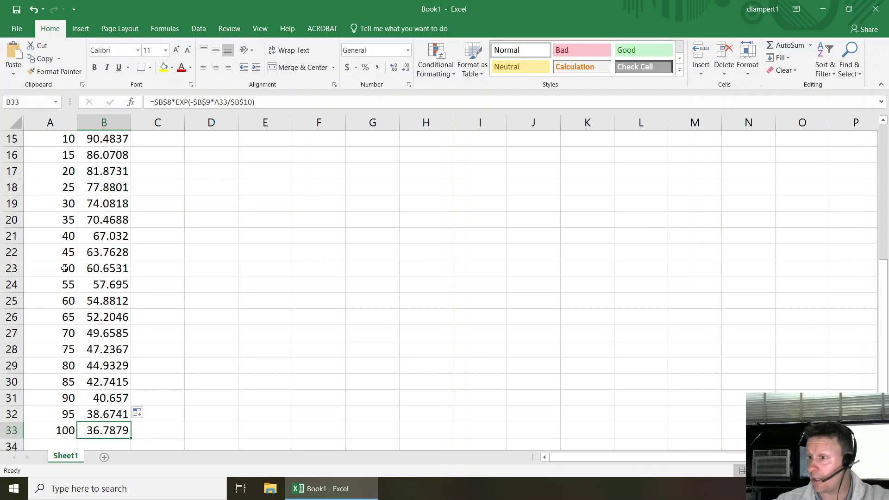
pyautogui.hotkey('ctrl', 'Up')
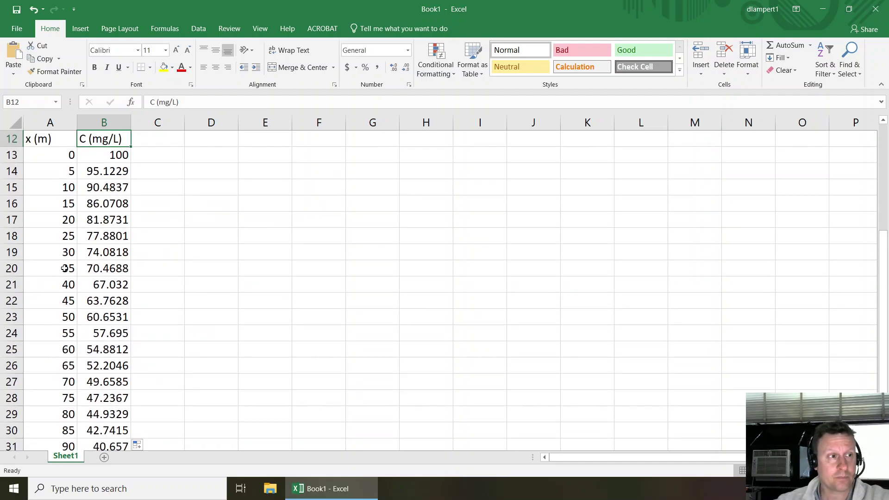
pyautogui.press('Up')
pyautogui.press('Up')
pyautogui.press('Up')
pyautogui.press('Up')
pyautogui.press('Up')
pyautogui.press('Up')
pyautogui.press('Up')
pyautogui.press('Up')
pyautogui.press('Up')
pyautogui.press('Up')
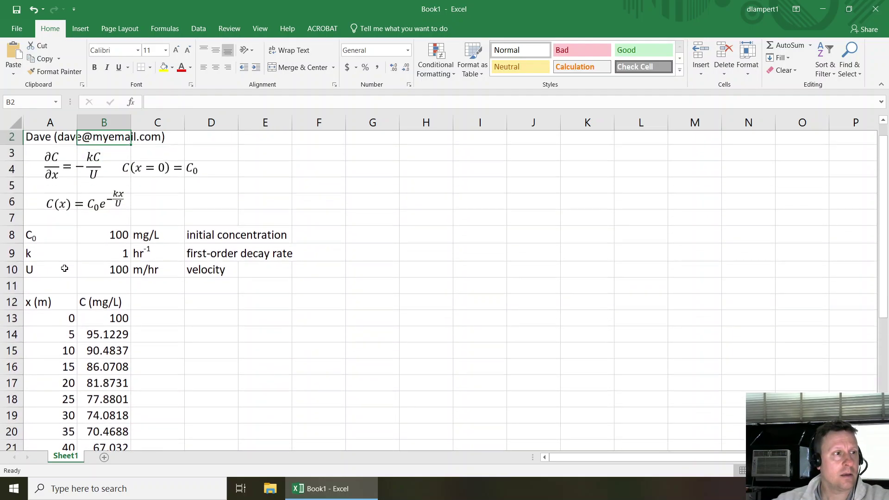
pyautogui.press('Down')
pyautogui.press('Down')
pyautogui.press('Down')
pyautogui.press('Down')
pyautogui.press('Down')
pyautogui.press('Down')
pyautogui.press('Down')
pyautogui.press('Down')
pyautogui.press('Down')
pyautogui.press('Down')
pyautogui.press('Left')
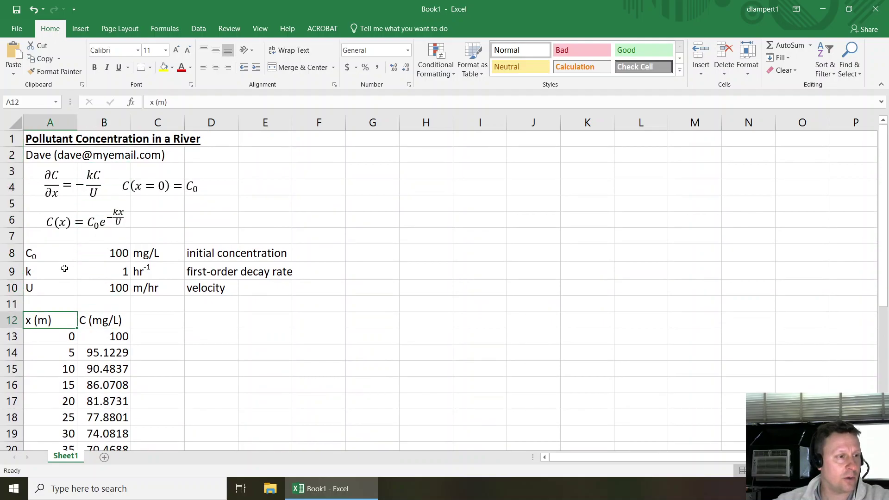
pyautogui.hotkey('shift', 'Right')
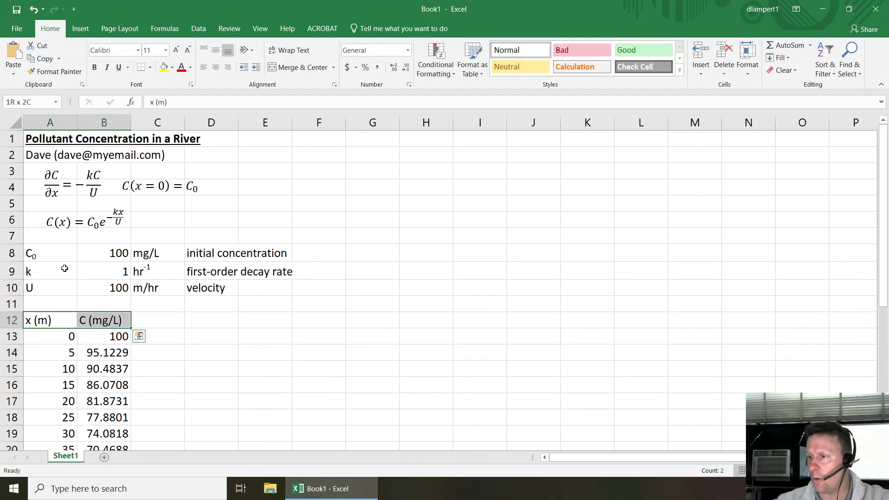
pyautogui.hotkey('ctrl', 'shift', 'Down')
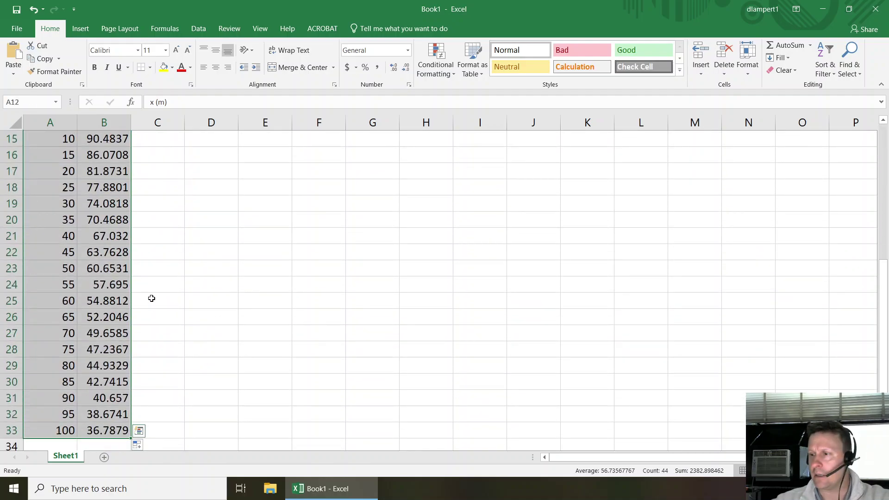
pyautogui.scroll(5, 150, 298)
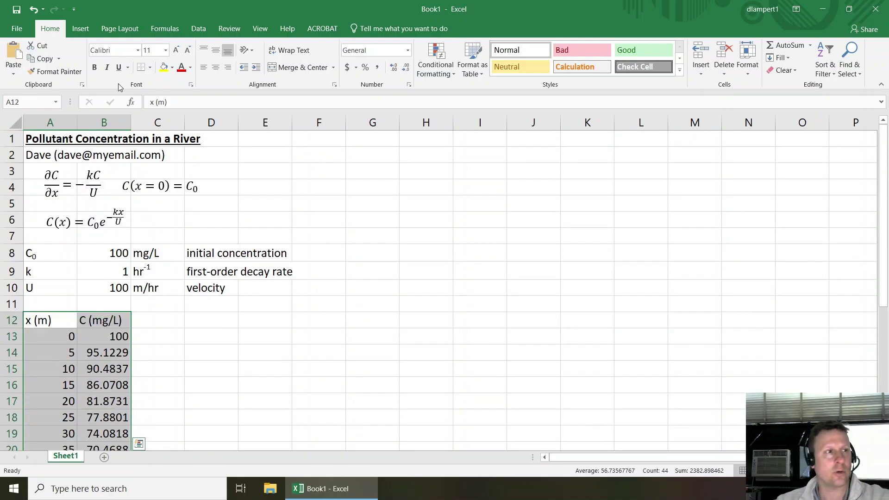
# - Insert a scatter chart of C against x and move it beside the parameter table
pyautogui.click(81, 28)
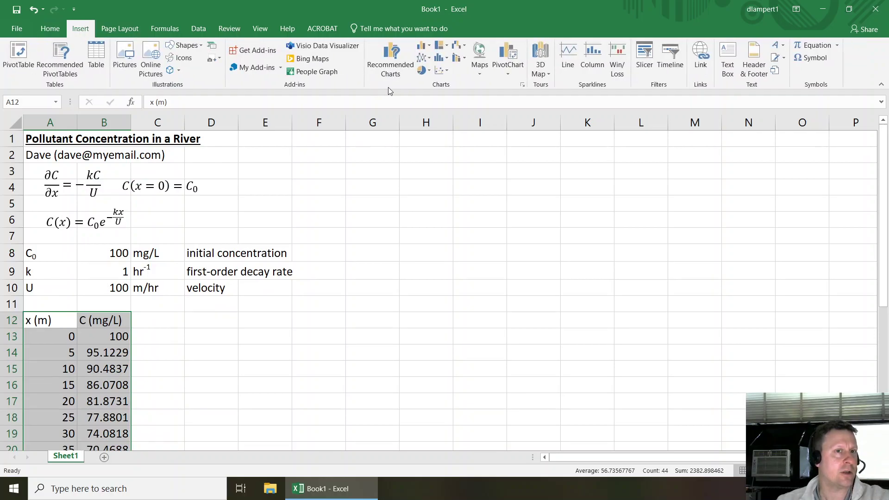
pyautogui.click(440, 71)
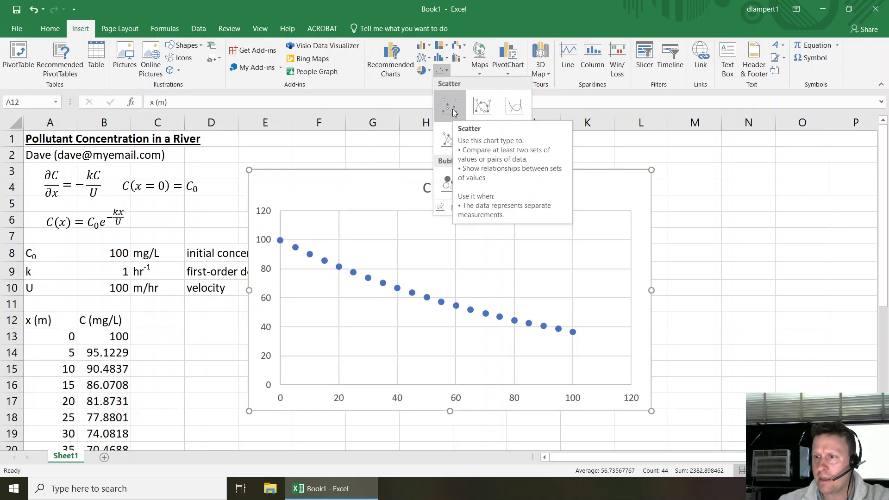
pyautogui.click(453, 111)
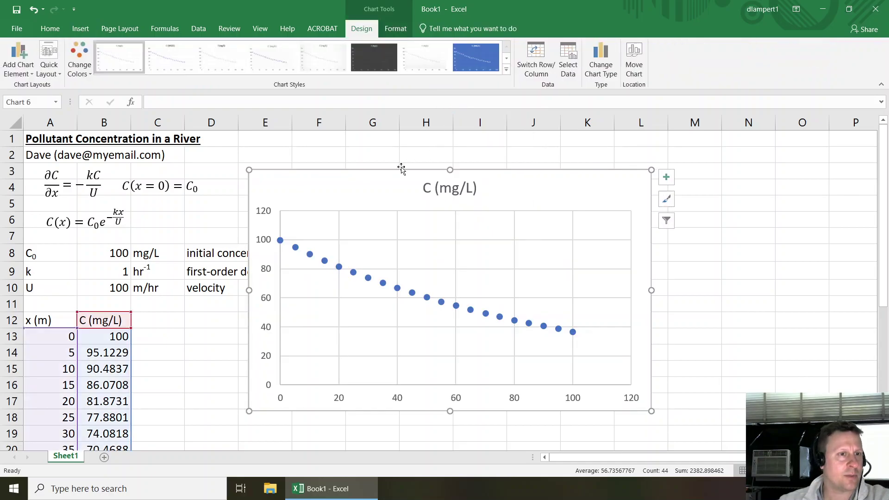
pyautogui.moveTo(401, 169); pyautogui.dragTo(449, 168)
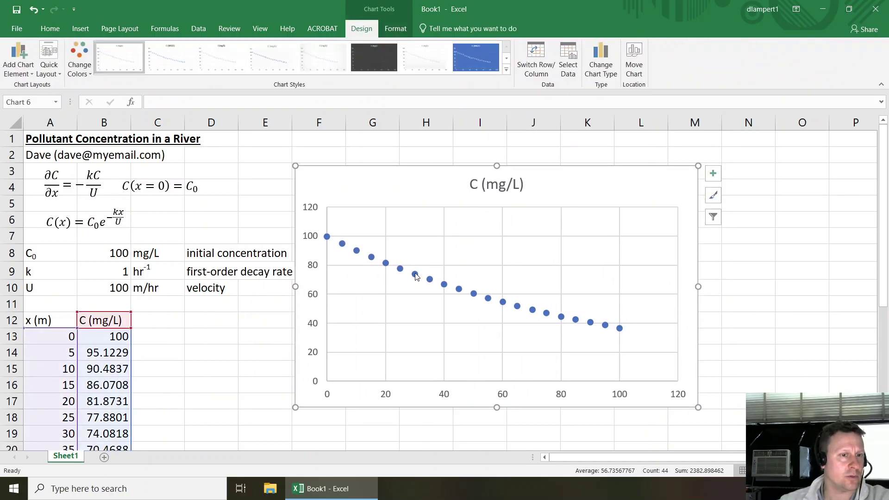
pyautogui.rightClick(415, 275)
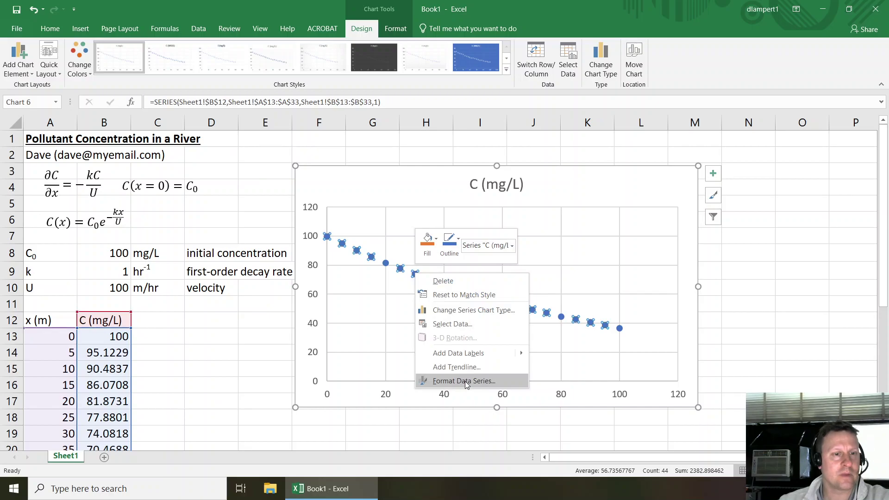
# - Change the series to Scatter with Straight Lines and reposition the chart beside the tables
pyautogui.click(453, 310)
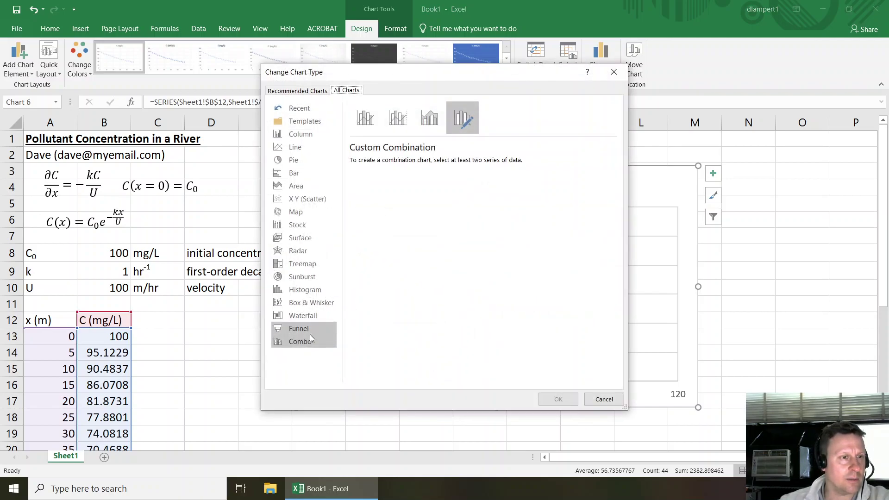
pyautogui.click(306, 198)
pyautogui.moveTo(396, 172)
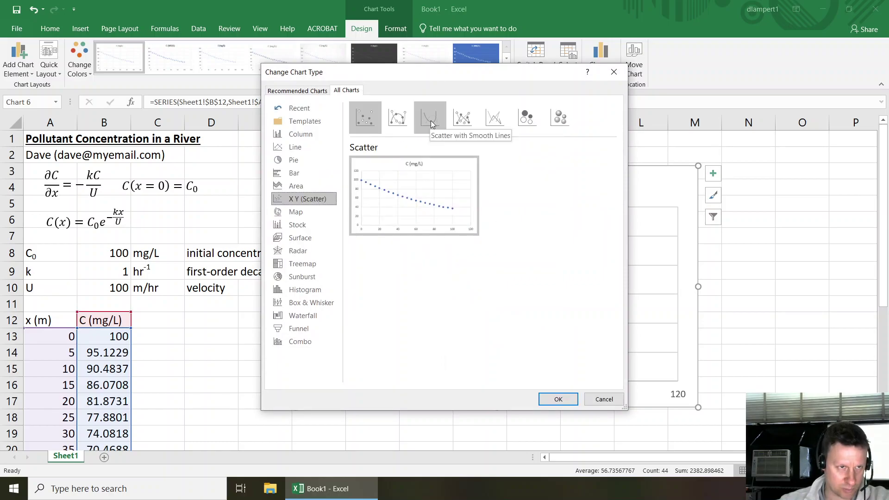
pyautogui.click(494, 121)
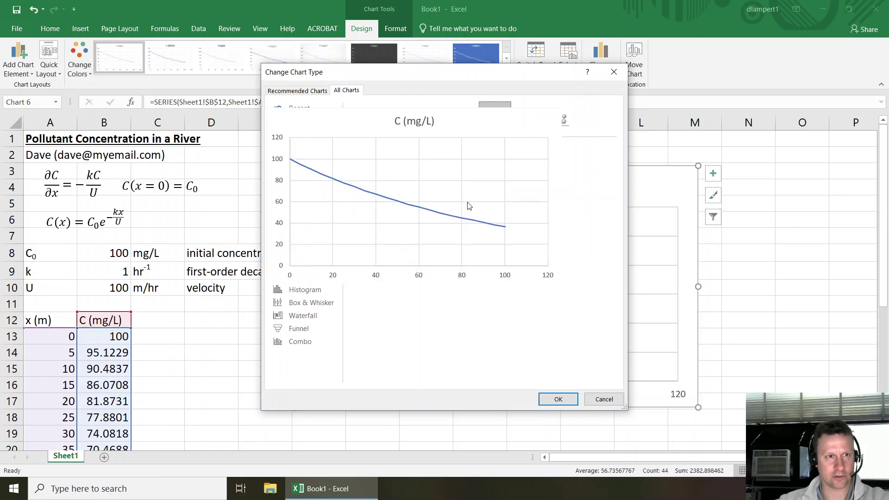
pyautogui.click(558, 399)
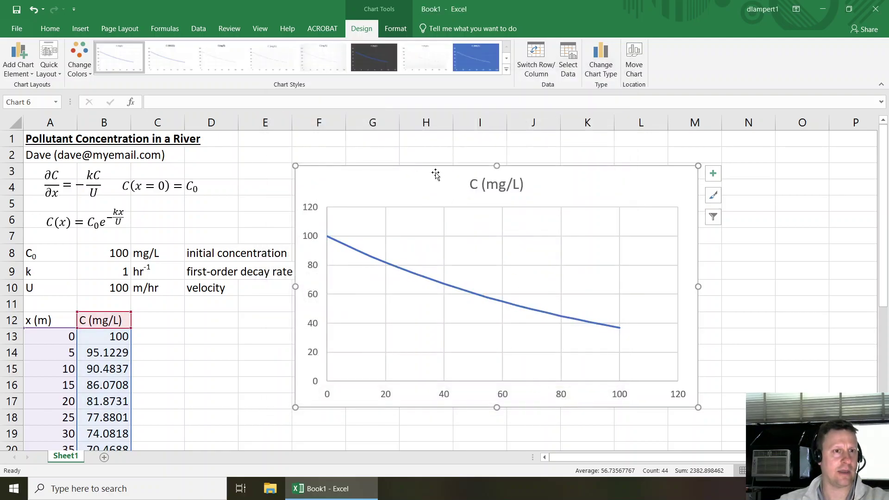
pyautogui.moveTo(435, 174); pyautogui.dragTo(460, 148)
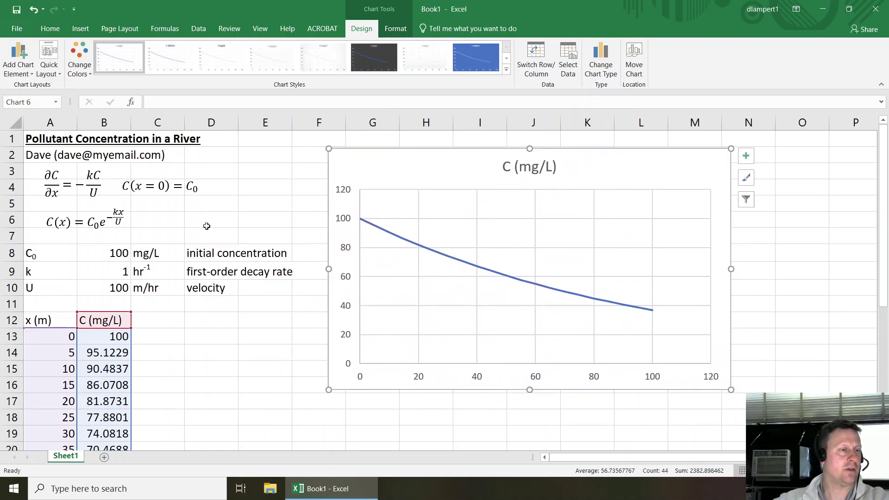
pyautogui.click(207, 227)
pyautogui.click(44, 141)
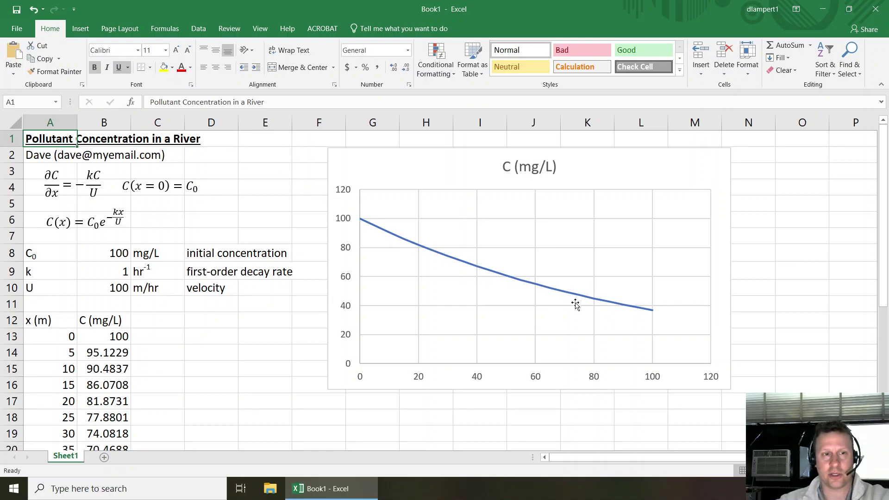
pyautogui.click(44, 321)
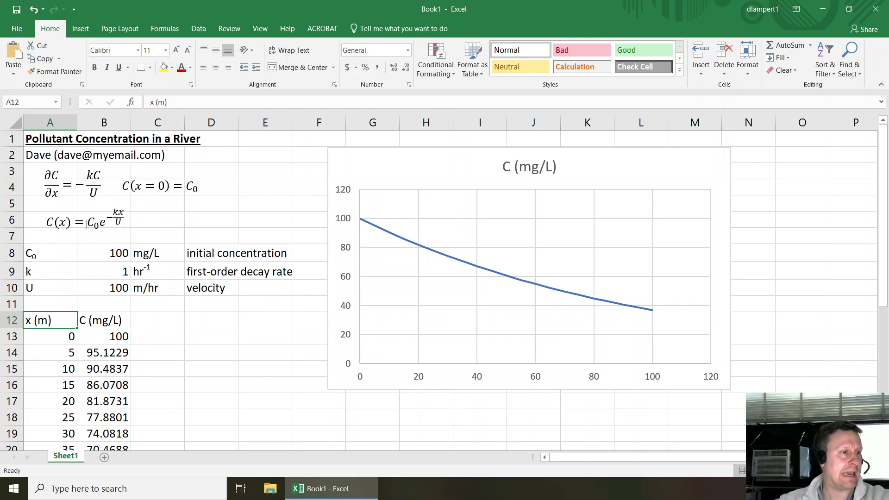
pyautogui.click(100, 254)
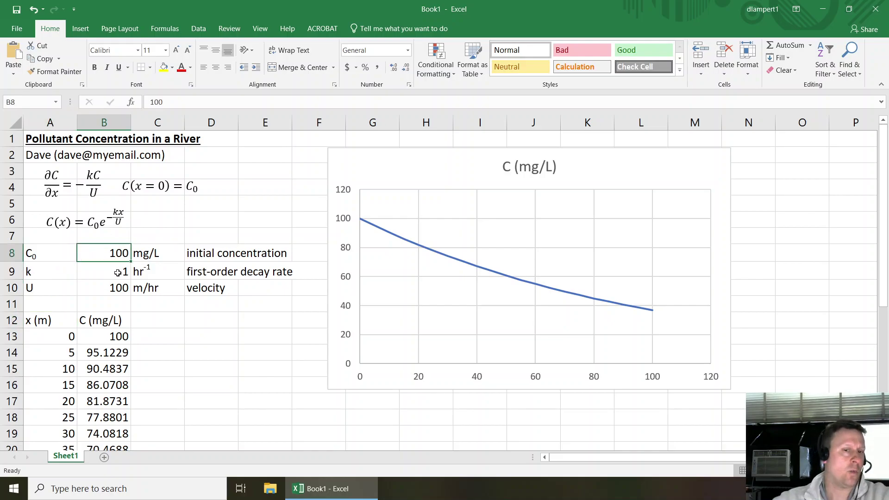
pyautogui.moveTo(536, 287)
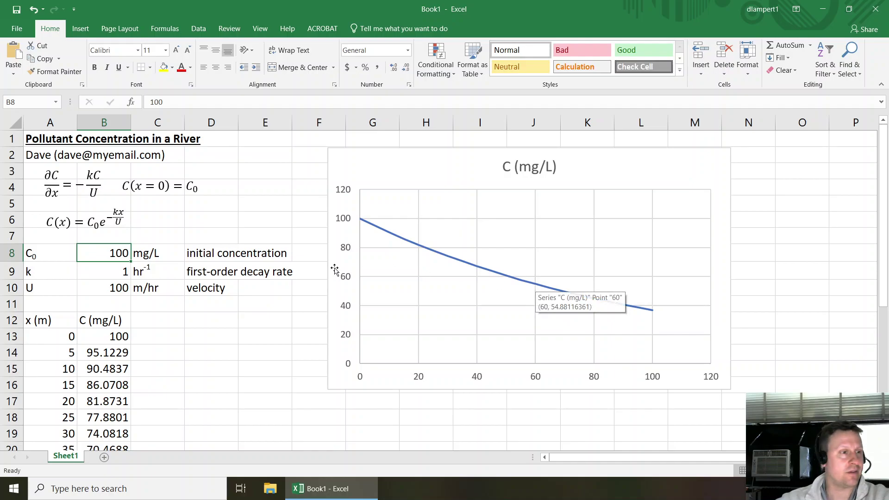
# - Try k = 2 in B9, then set it to 0.1 so C only falls to about 90.5
pyautogui.click(119, 272)
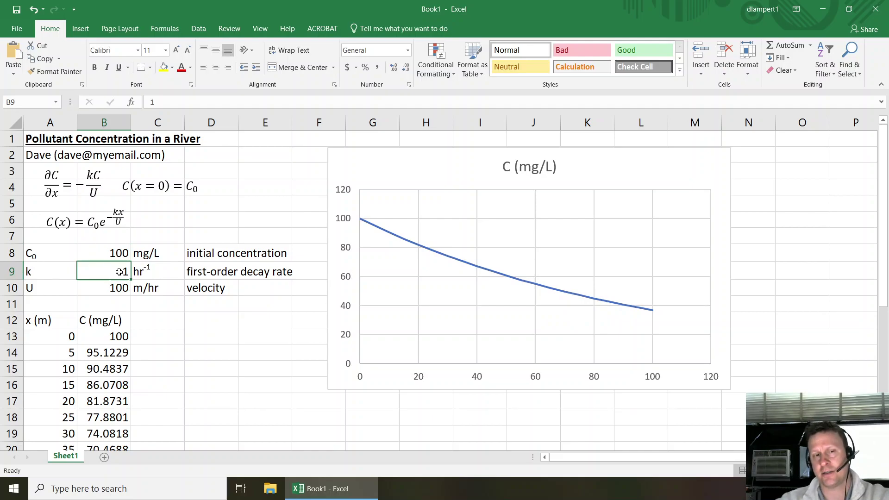
pyautogui.write('2')
pyautogui.press('Return')
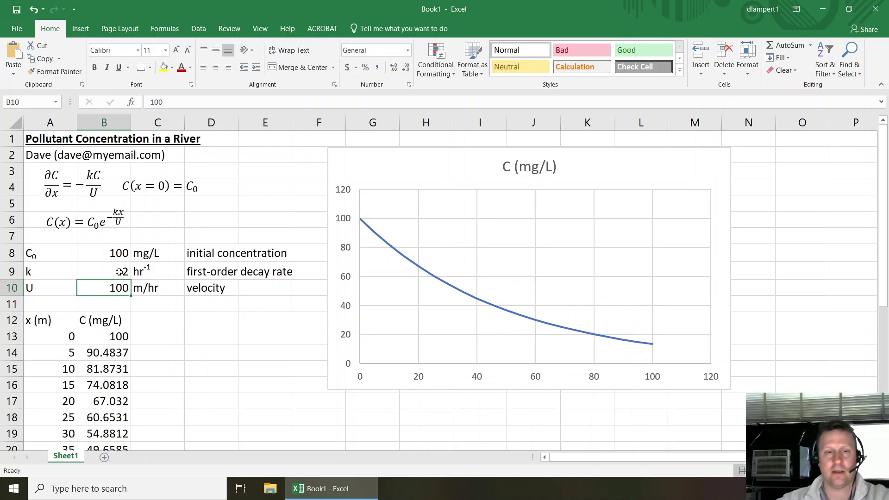
pyautogui.click(113, 268)
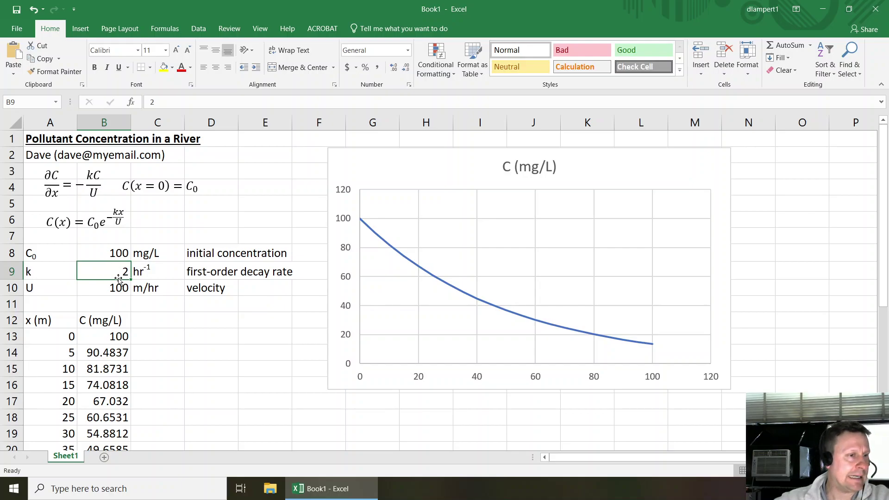
pyautogui.write('0.1')
pyautogui.press('Return')
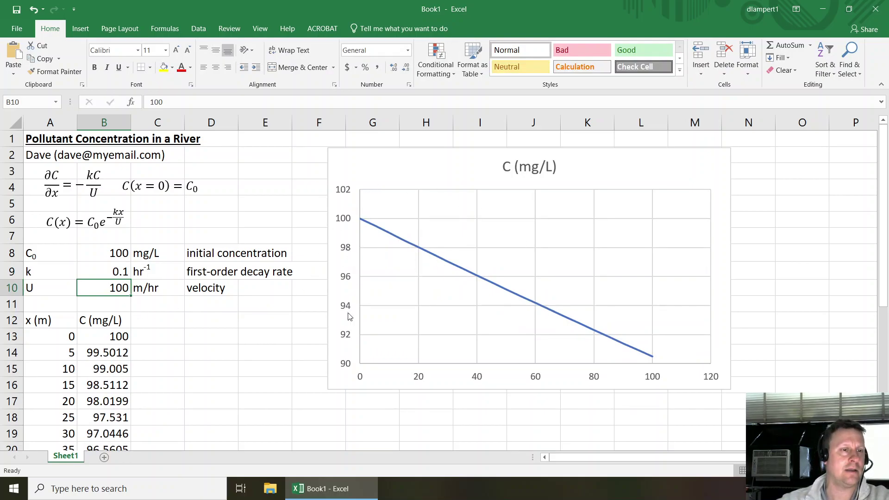
# - Set the vertical axis bounds to minimum 0 and maximum 110 in Format Axis
pyautogui.doubleClick(349, 277)
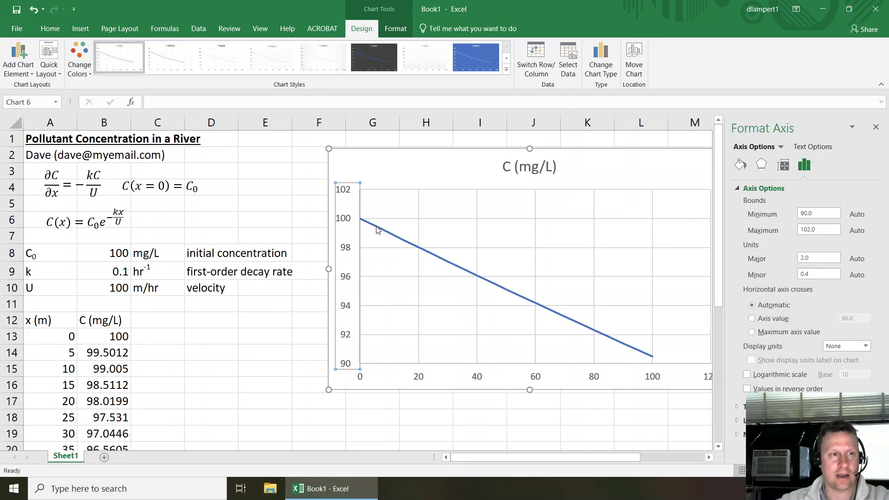
pyautogui.click(876, 127)
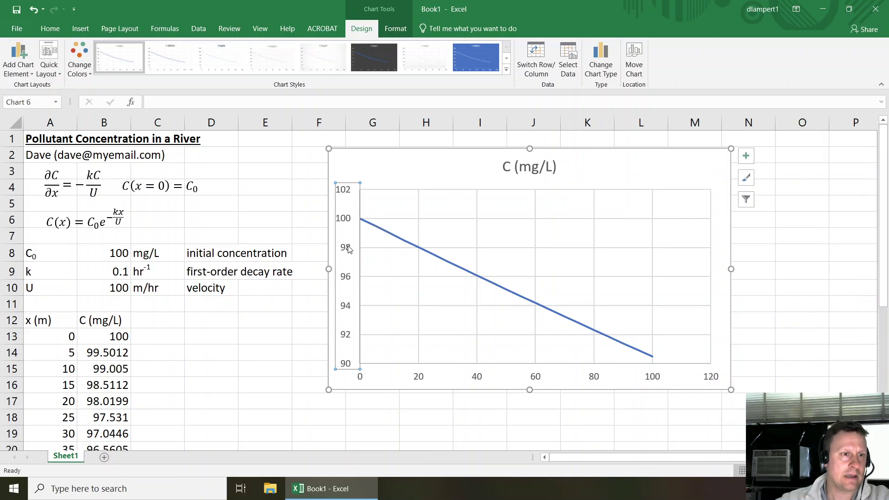
pyautogui.doubleClick(349, 247)
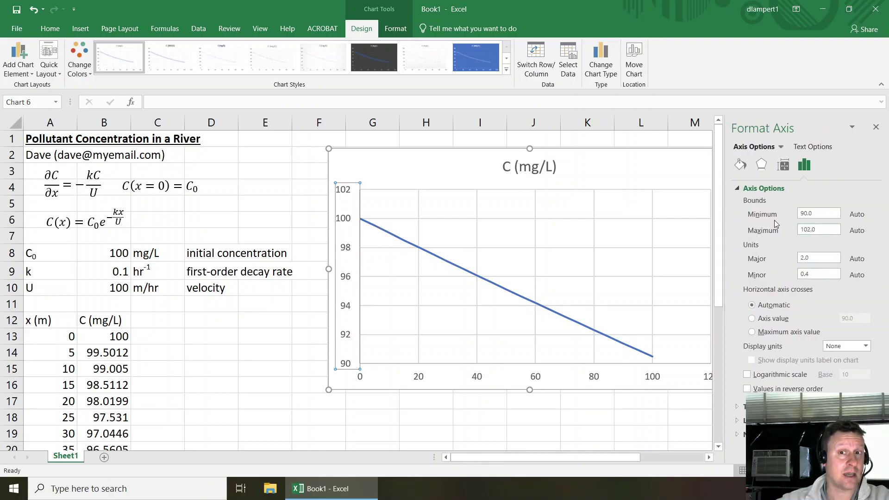
pyautogui.click(821, 213)
pyautogui.click(860, 218)
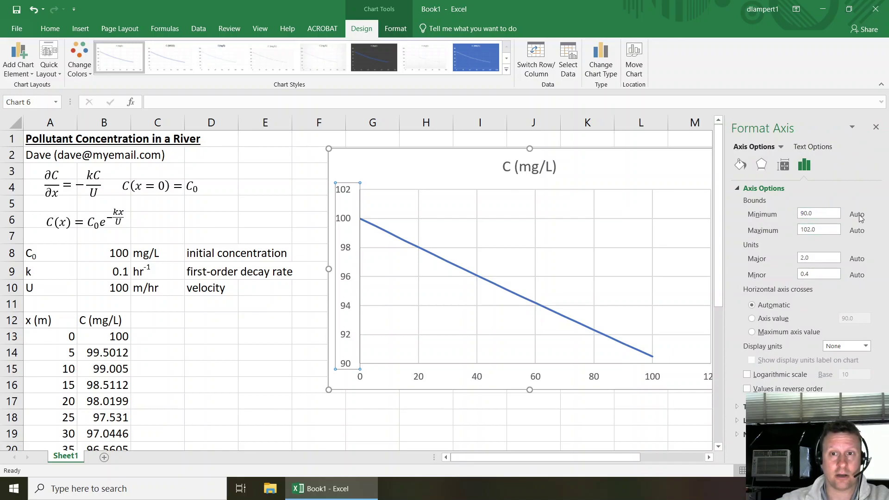
pyautogui.click(830, 214)
pyautogui.write('0')
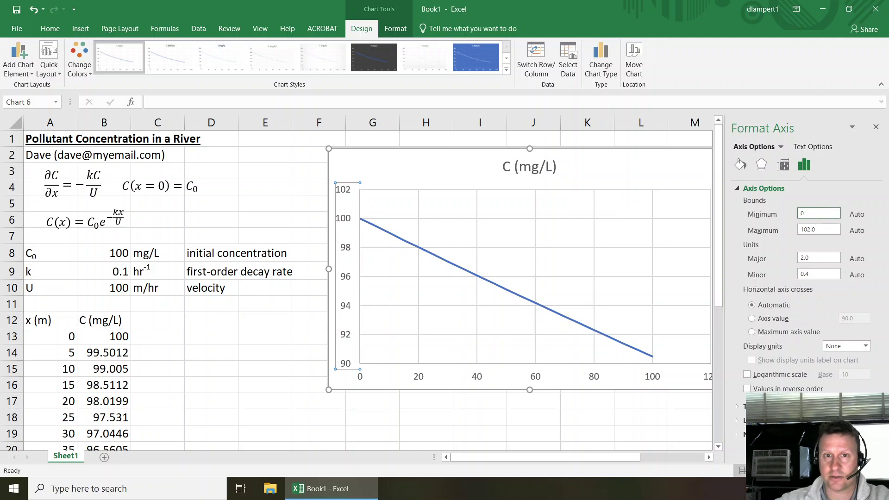
pyautogui.press('Return')
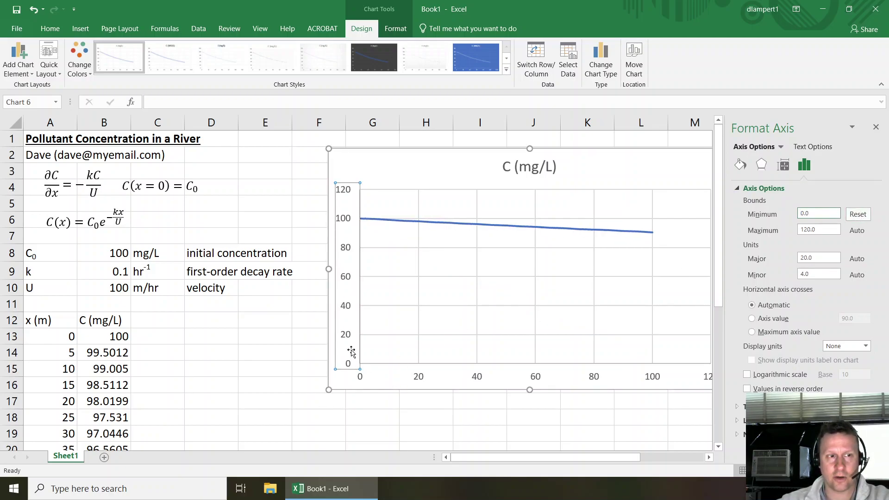
pyautogui.moveTo(826, 231); pyautogui.dragTo(782, 232)
pyautogui.write('110')
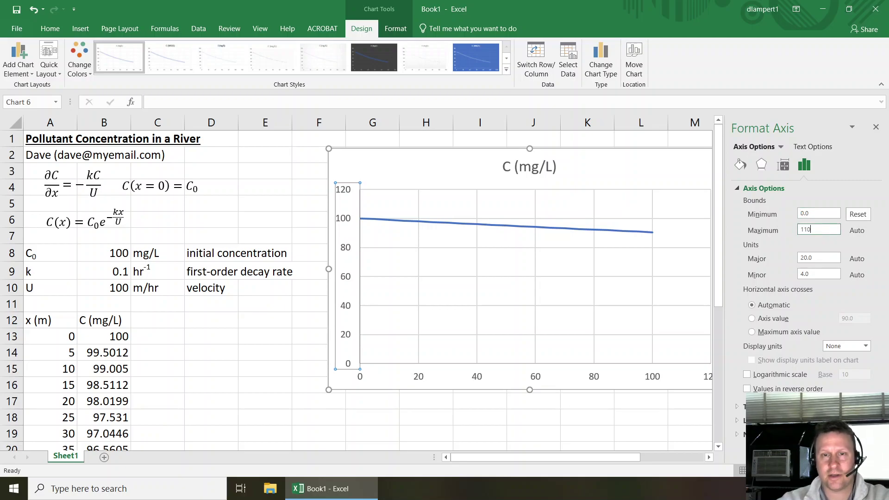
pyautogui.press('Return')
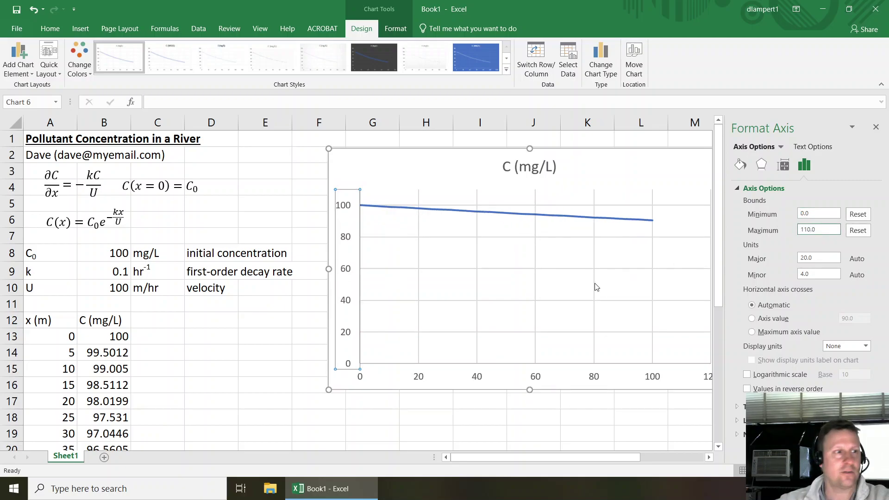
pyautogui.click(149, 317)
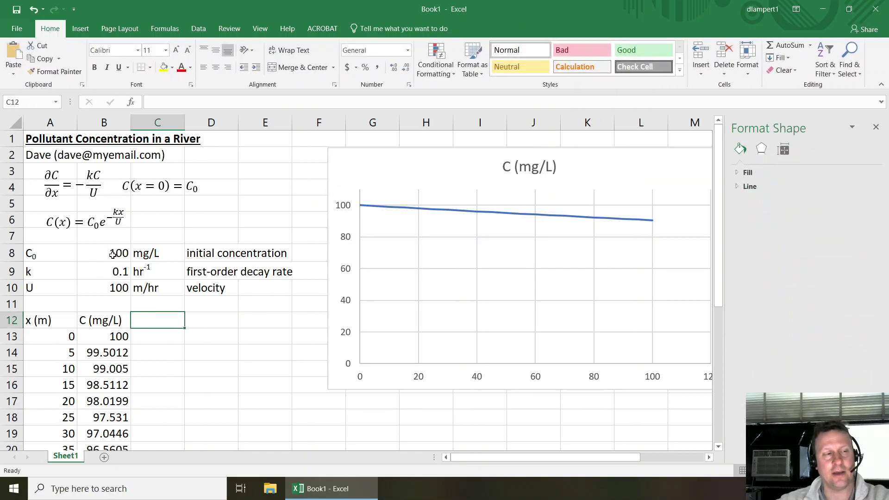
pyautogui.click(113, 254)
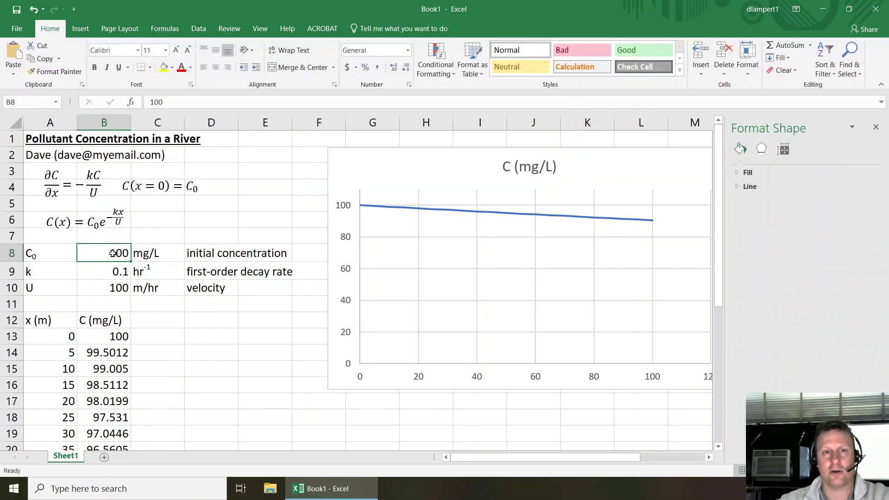
# - Fix the distance axis bounds at minimum 0 and maximum 110
pyautogui.click(420, 379)
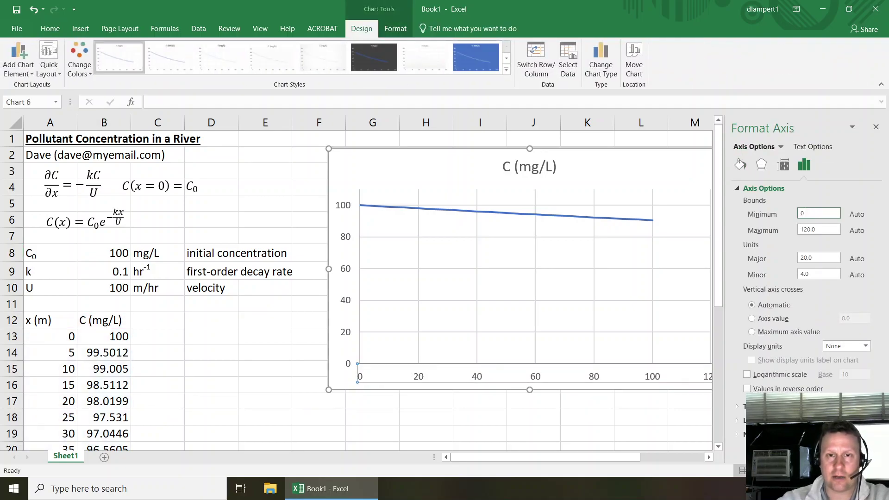
pyautogui.click(801, 214)
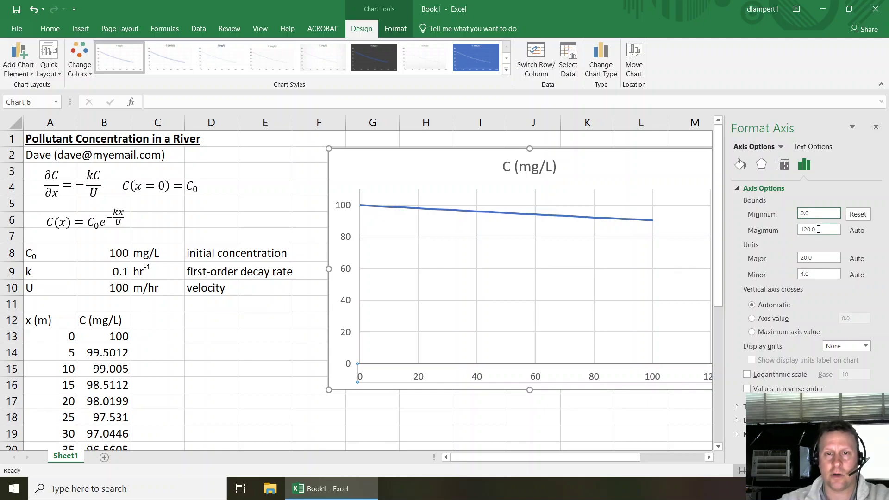
pyautogui.press('Tab')
pyautogui.write('1')
pyautogui.press('Return')
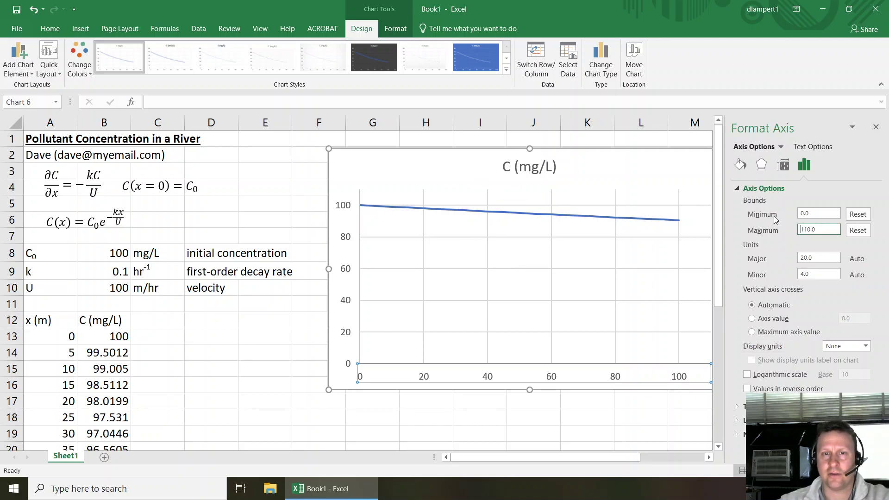
# - Raise the concentration axis maximum bound to 120
pyautogui.click(348, 210)
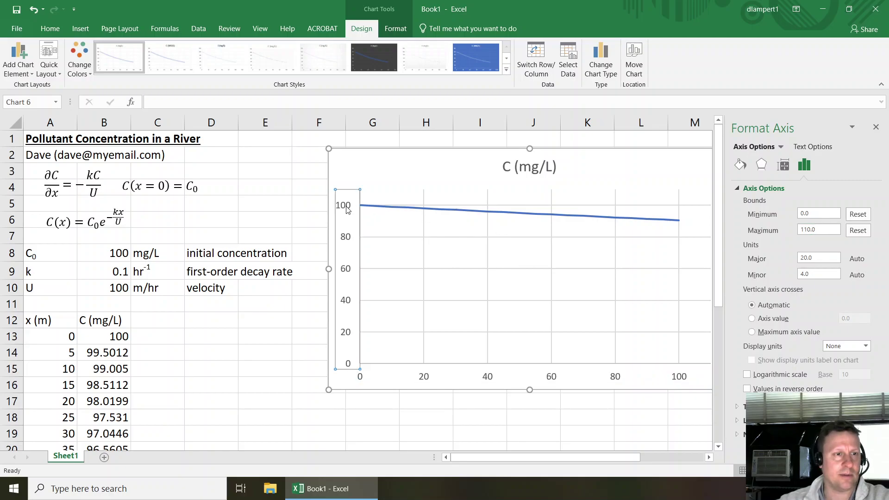
pyautogui.click(809, 229)
pyautogui.press('BackSpace')
pyautogui.write('2')
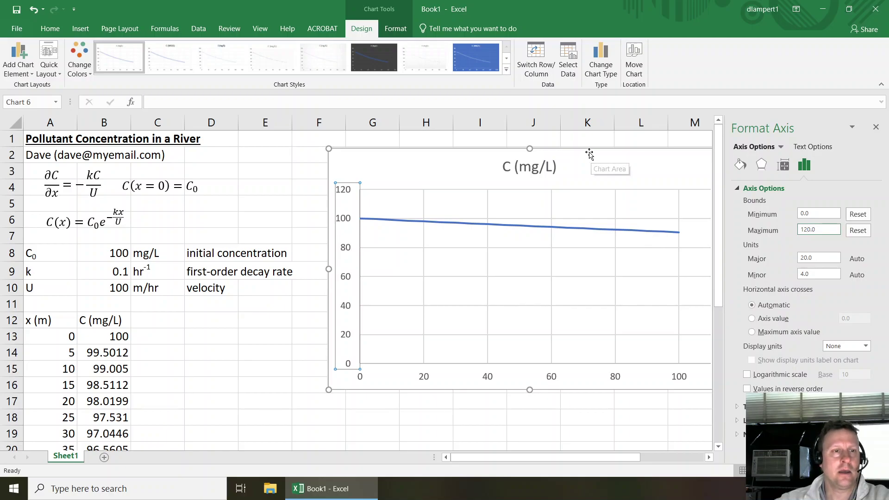
# - Nudge the chart into place beside the parameter table and close the Format Chart Area pane
pyautogui.moveTo(587, 152); pyautogui.dragTo(558, 152)
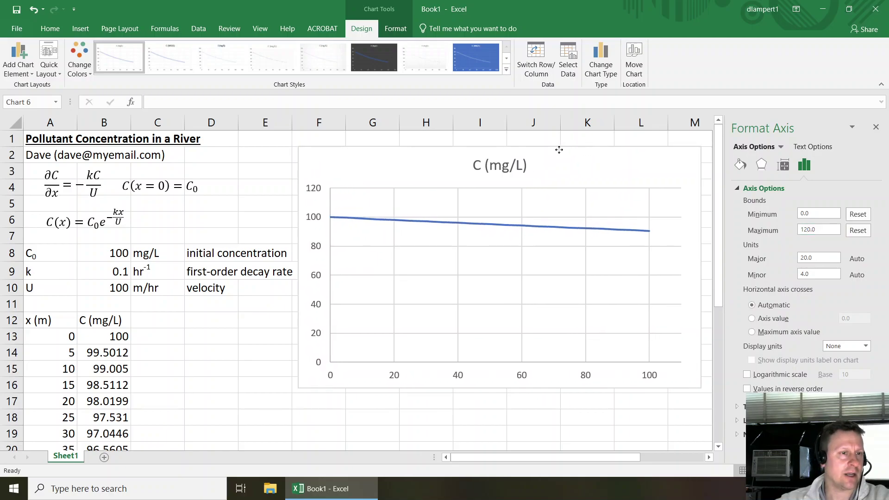
pyautogui.click(875, 127)
pyautogui.click(313, 219)
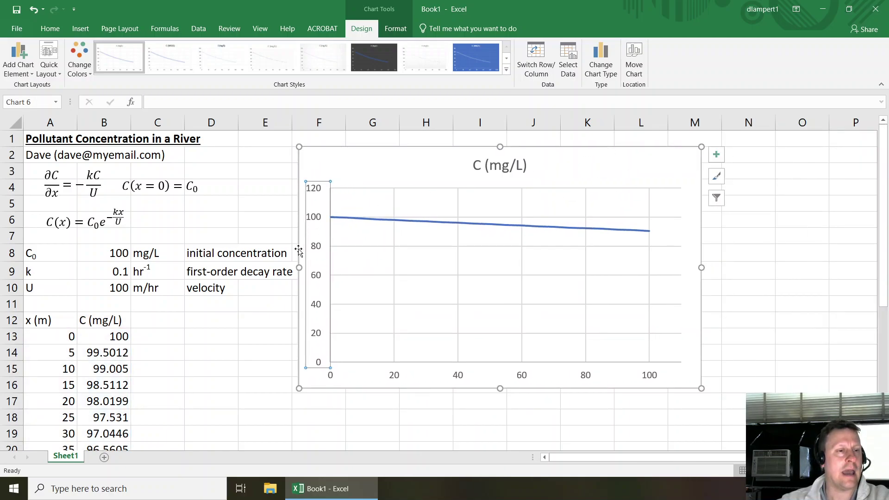
pyautogui.moveTo(353, 154); pyautogui.dragTo(373, 150)
pyautogui.click(340, 214)
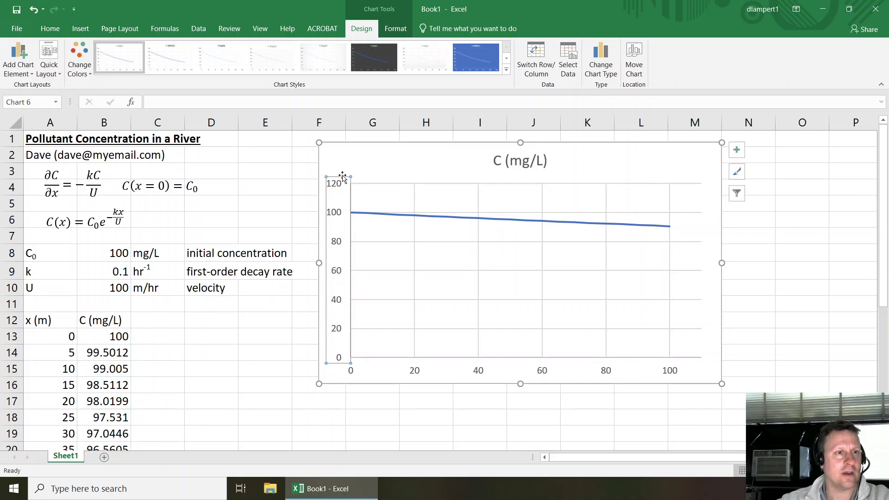
pyautogui.click(274, 191)
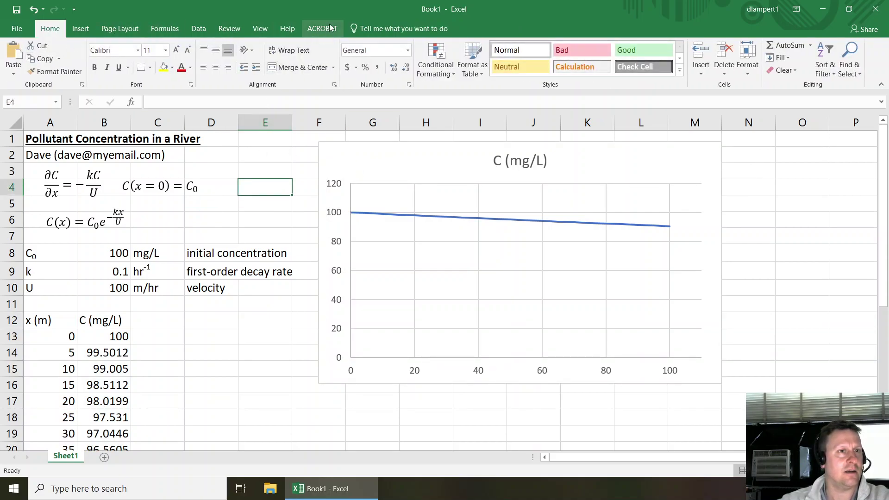
pyautogui.click(357, 146)
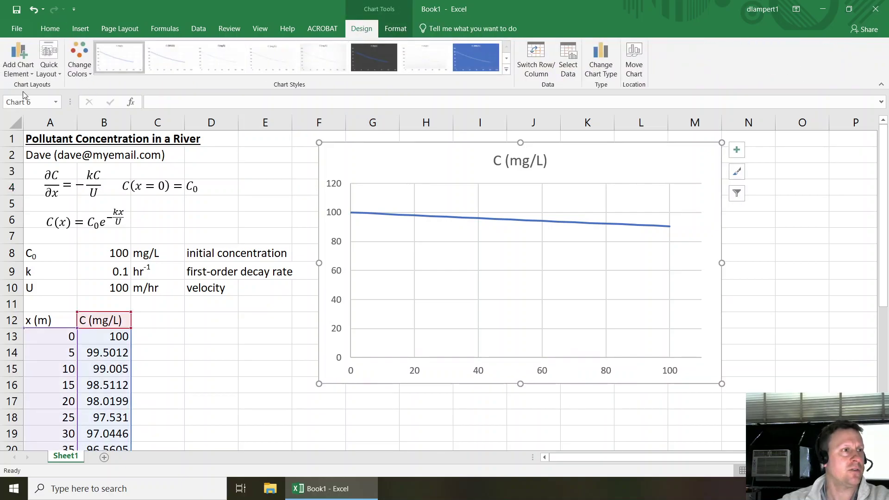
# - Add primary horizontal and primary vertical axis titles to the chart
pyautogui.click(15, 77)
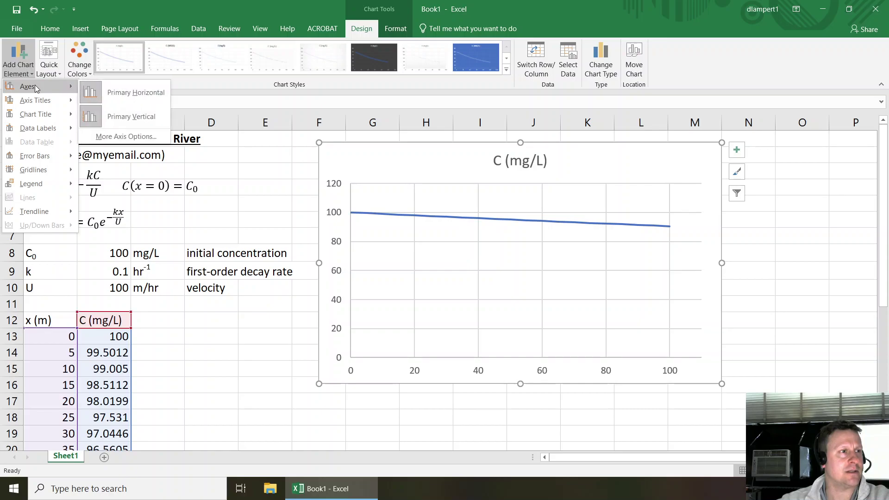
pyautogui.moveTo(44, 101)
pyautogui.click(130, 106)
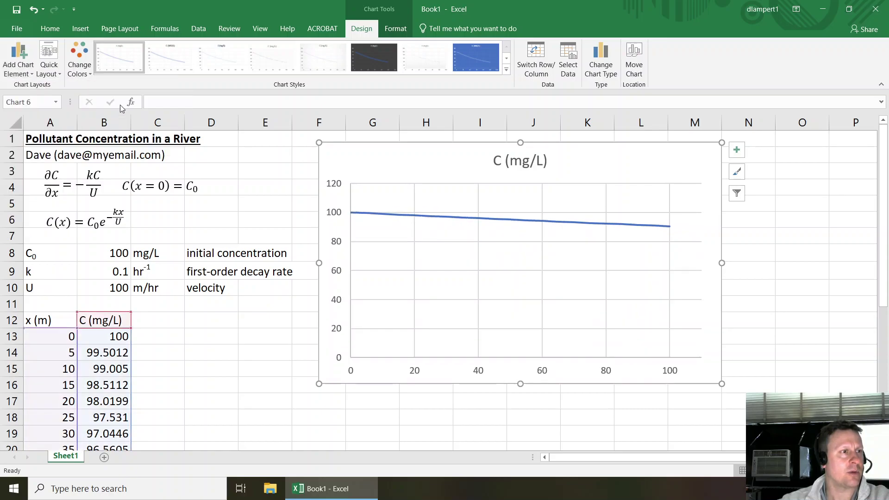
pyautogui.click(19, 65)
pyautogui.click(132, 130)
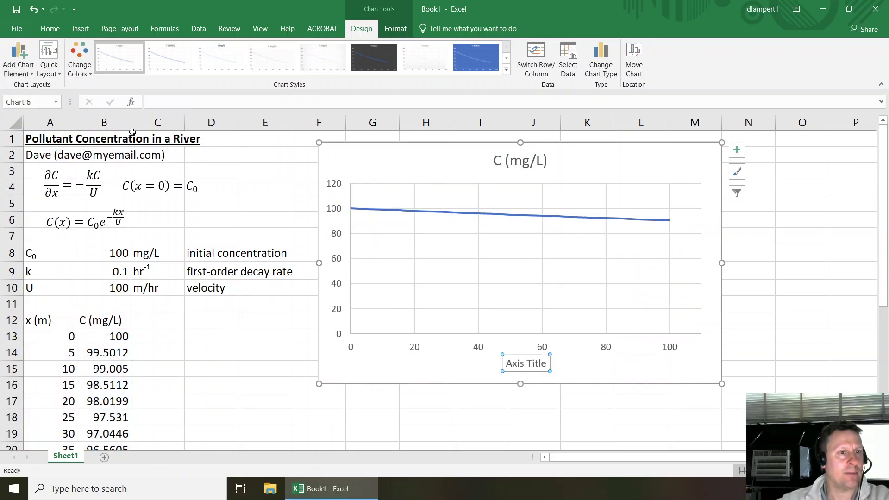
# - Title the vertical axis 'Concentration (mg/L)'
pyautogui.click(340, 259)
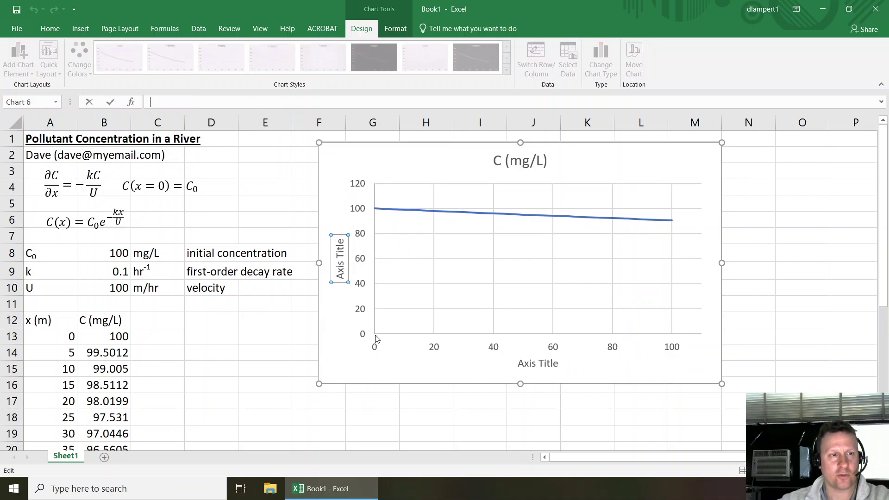
pyautogui.write('Concnet')
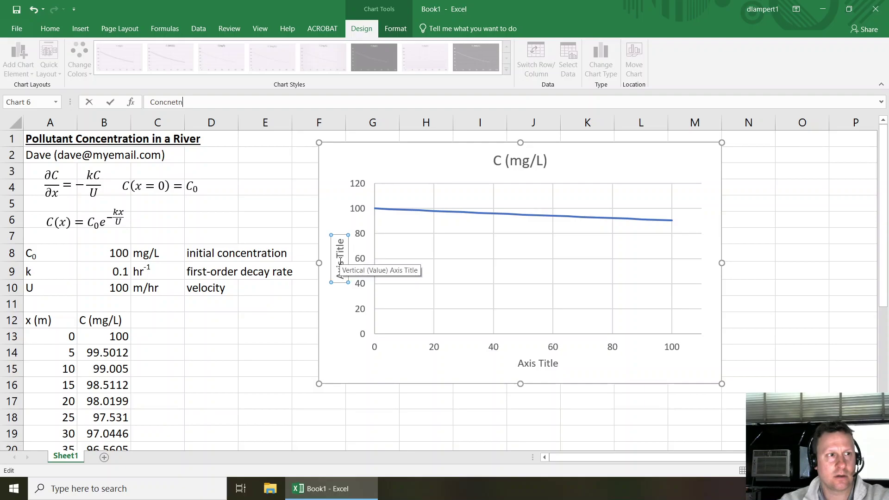
pyautogui.press('BackSpace')
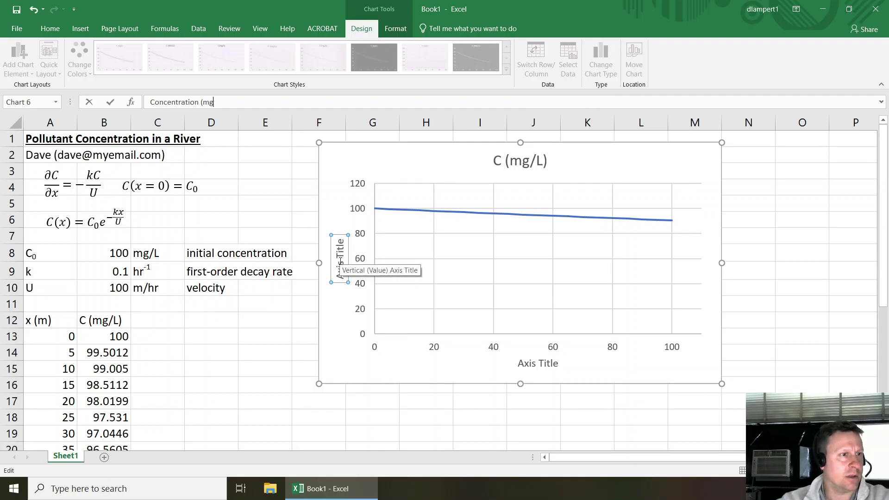
pyautogui.write(')')
pyautogui.press('Return')
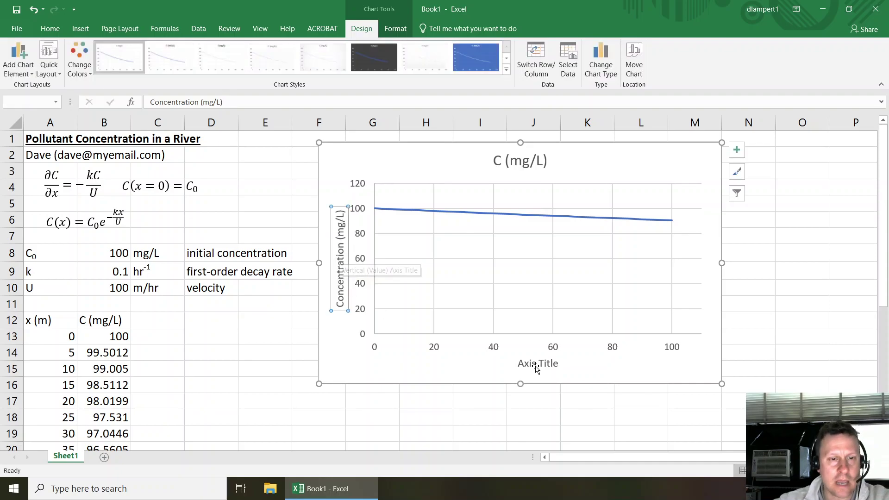
# - Title the horizontal axis 'Distance from Pollutant Source (m)'
pyautogui.click(537, 366)
pyautogui.click(246, 104)
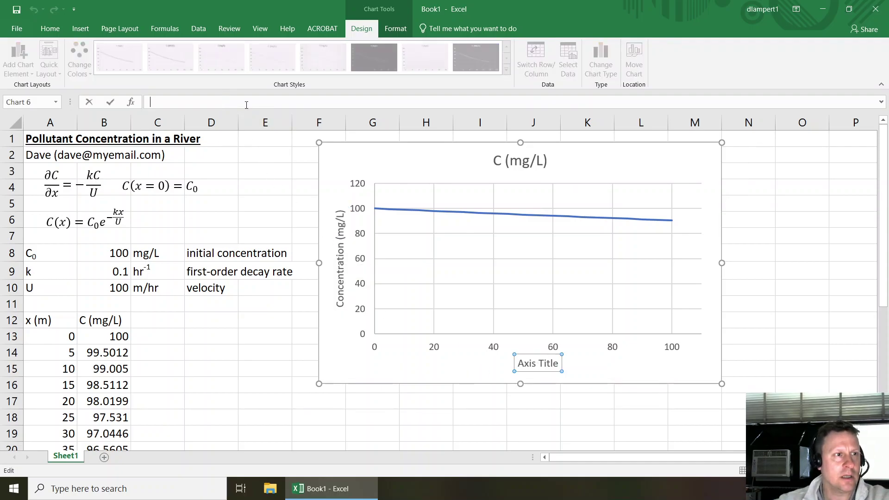
pyautogui.write('Distance from Pollutant Sourc')
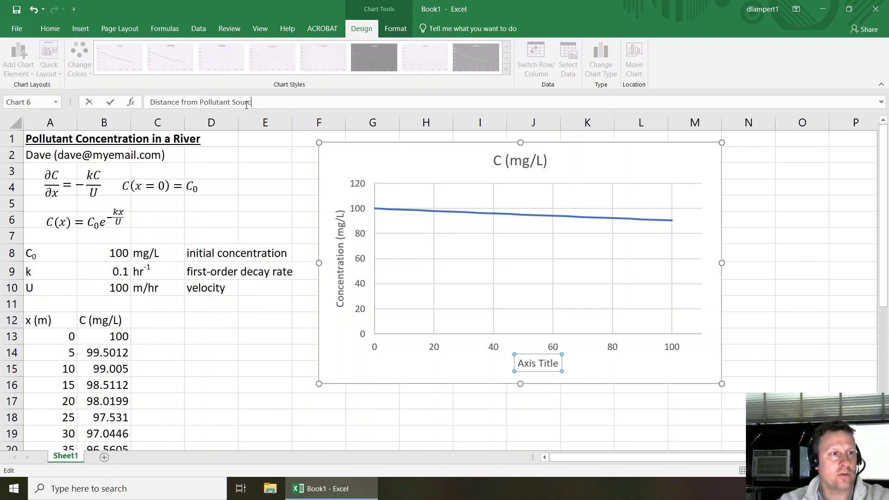
pyautogui.write('e (m)')
pyautogui.press('Return')
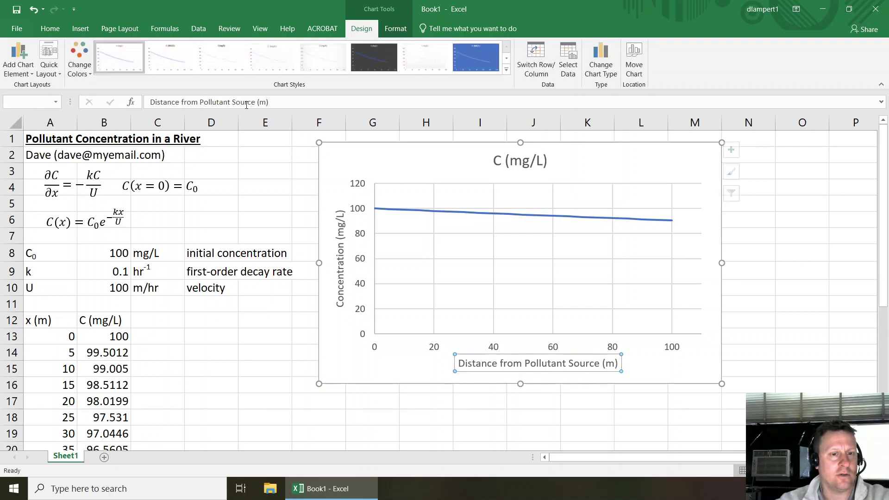
# - Set the distance axis Maximum bound to 120 and close the Format Axis pane
pyautogui.click(373, 146)
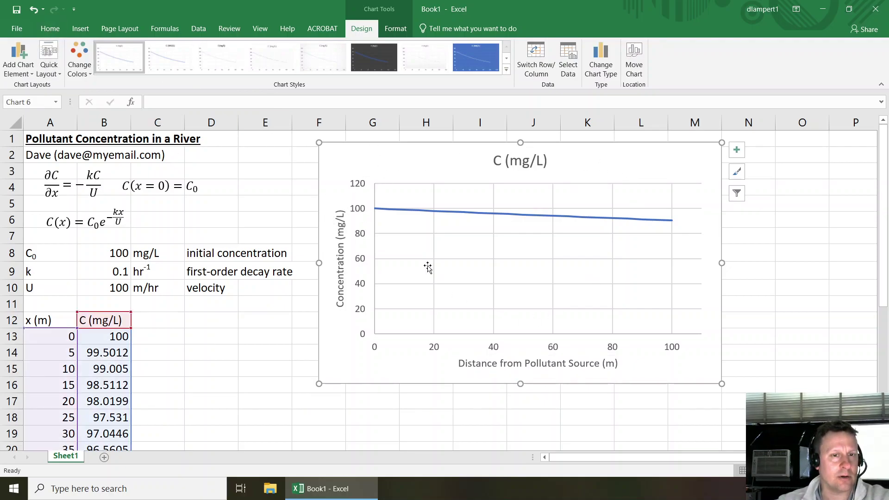
pyautogui.click(672, 348)
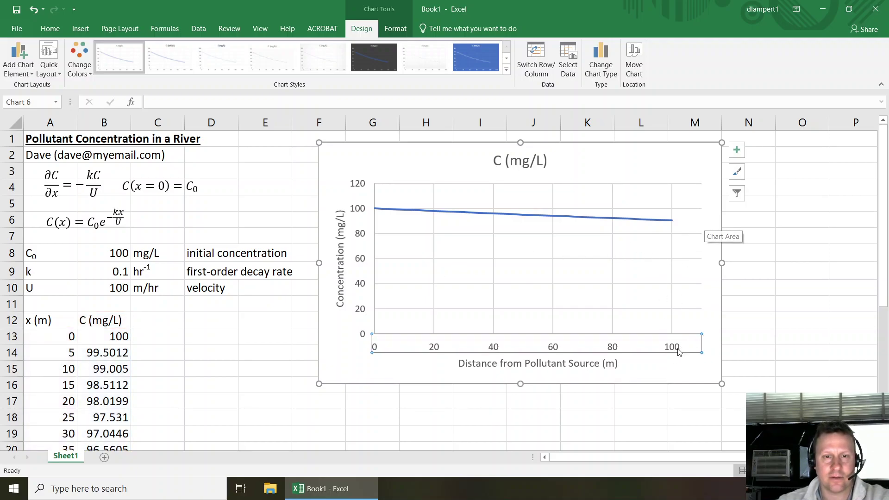
pyautogui.doubleClick(676, 351)
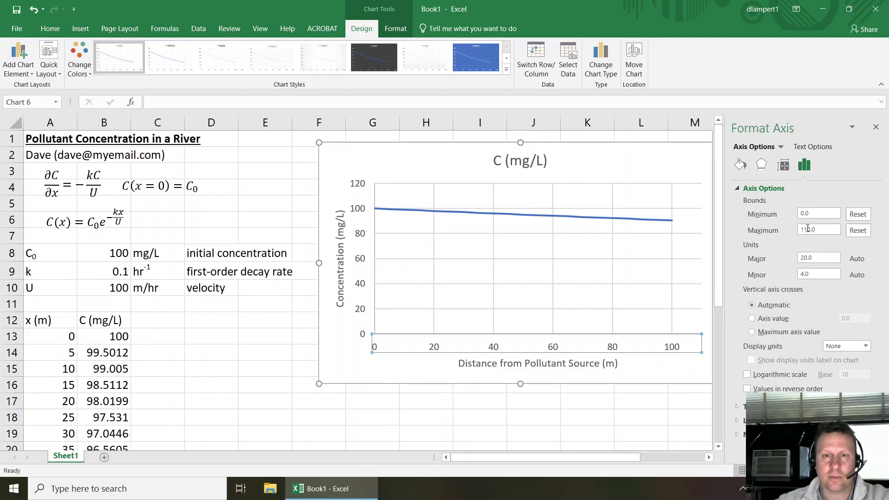
pyautogui.click(808, 229)
pyautogui.write('2')
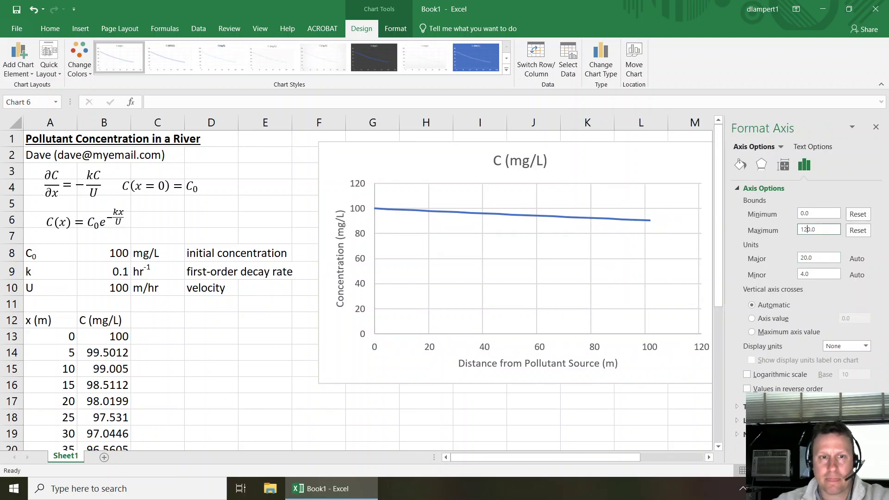
pyautogui.click(876, 127)
pyautogui.click(435, 144)
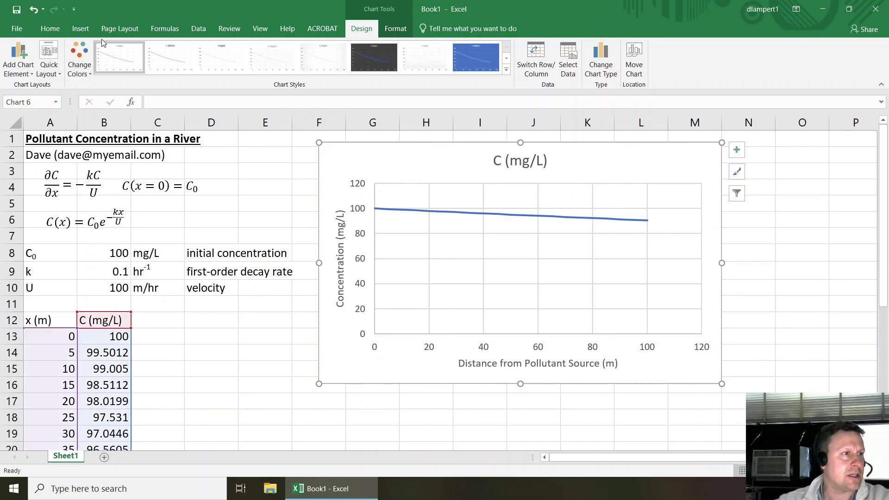
# - Change the chart's text colour to Automatic using the Home font colour menu
pyautogui.click(50, 28)
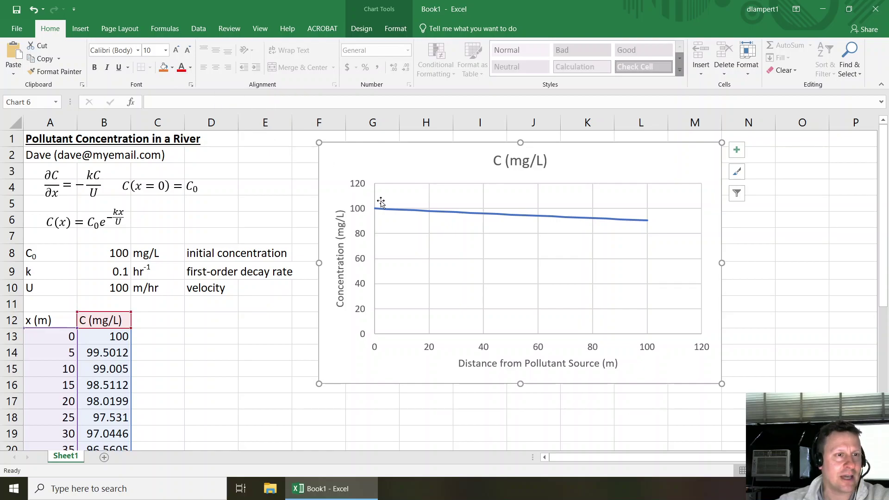
pyautogui.click(190, 69)
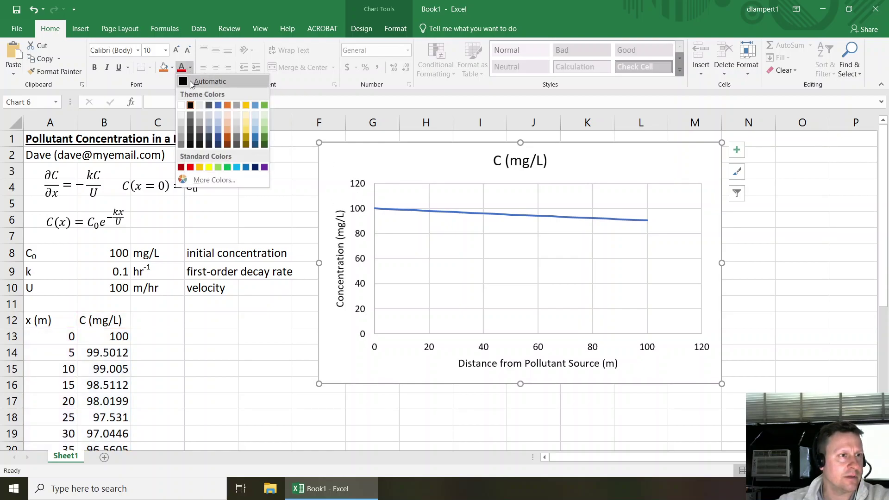
pyautogui.click(190, 82)
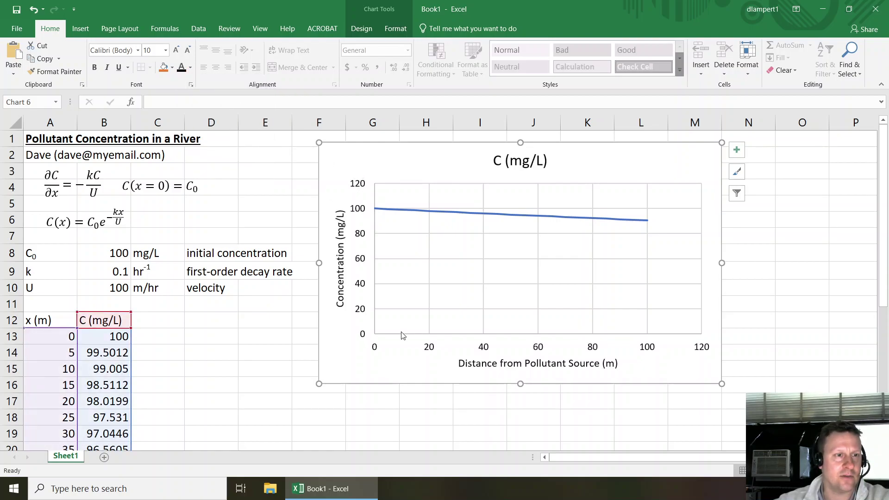
pyautogui.click(502, 192)
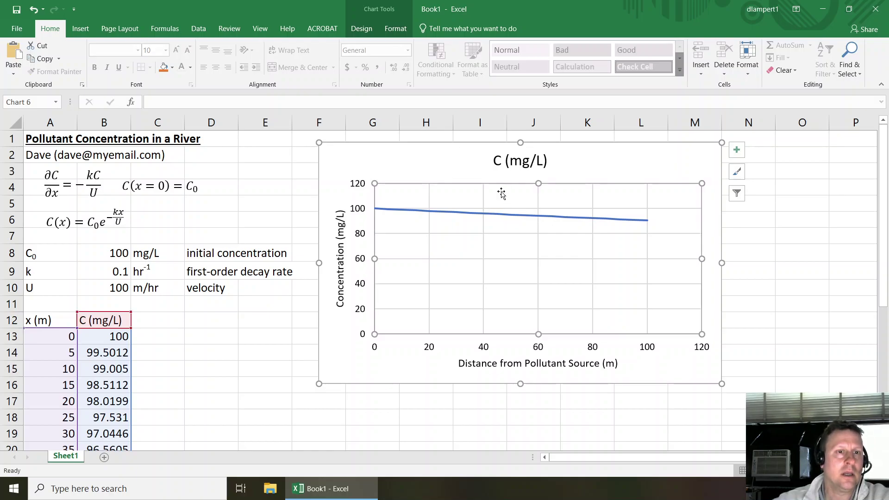
# - Give the plot area a solid black line border
pyautogui.doubleClick(506, 271)
pyautogui.click(746, 202)
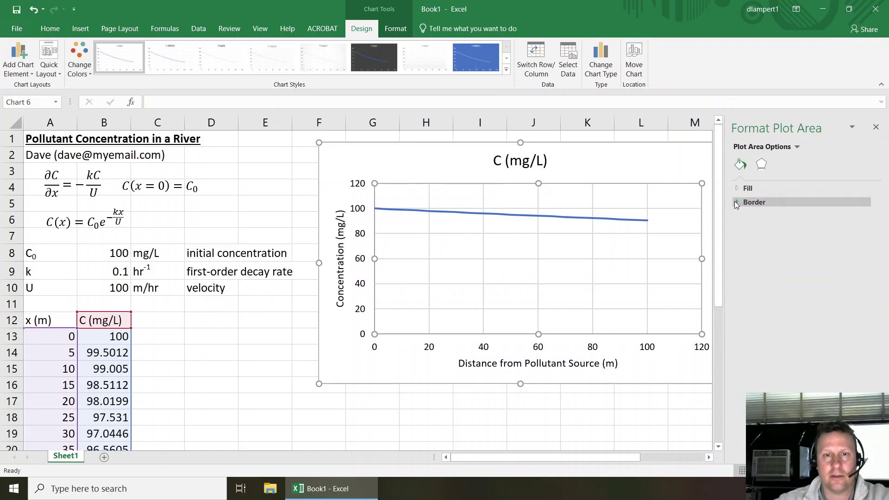
pyautogui.click(768, 232)
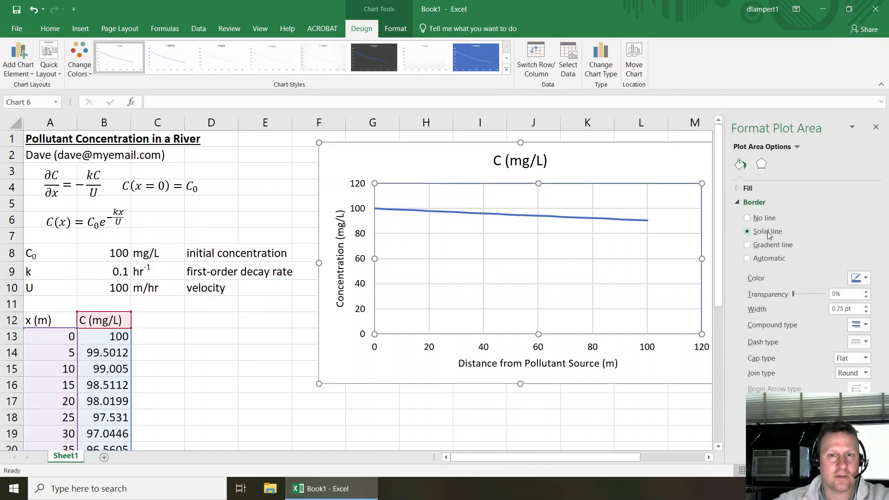
pyautogui.click(865, 279)
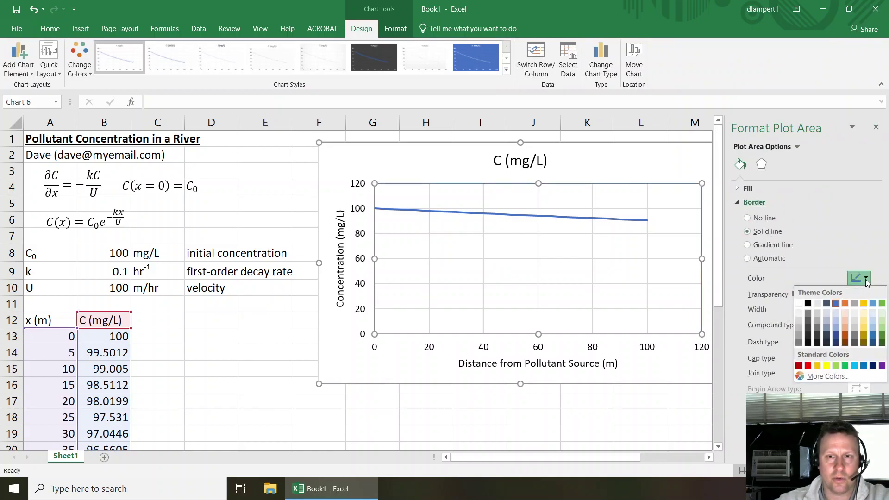
pyautogui.click(809, 302)
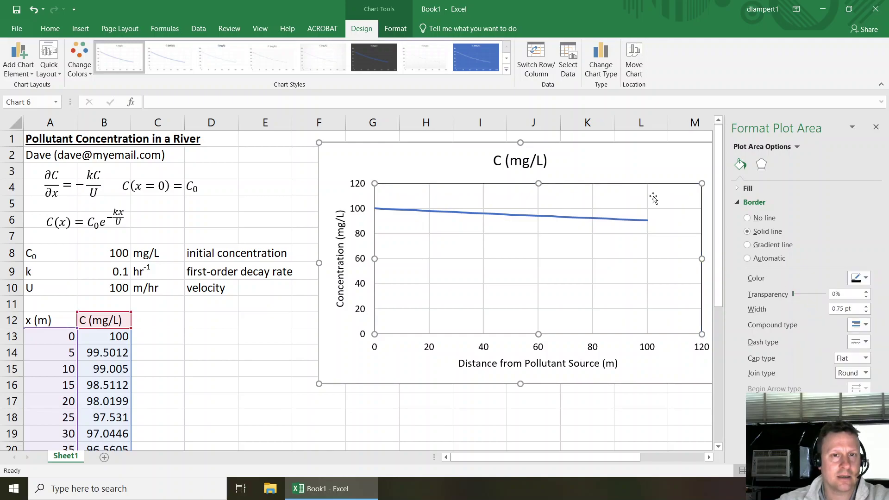
# - Select the chart's gridlines and chart area, then close the formatting pane and deselect the chart
pyautogui.click(494, 259)
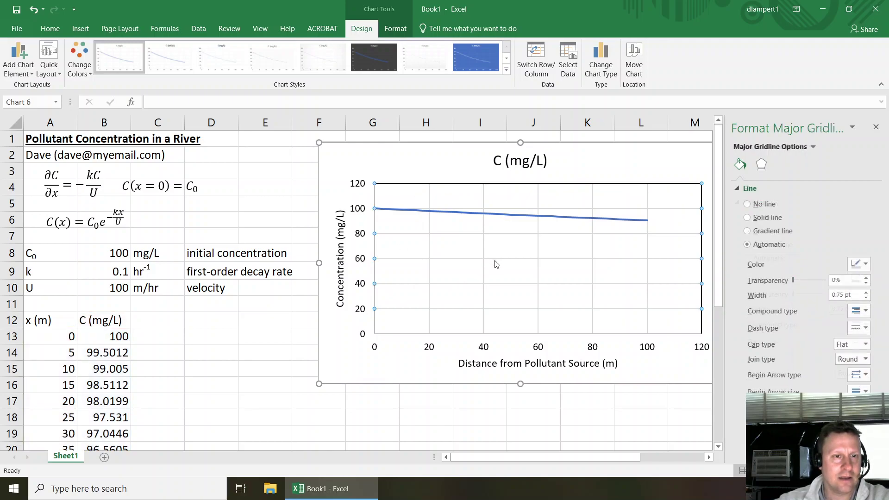
pyautogui.click(500, 253)
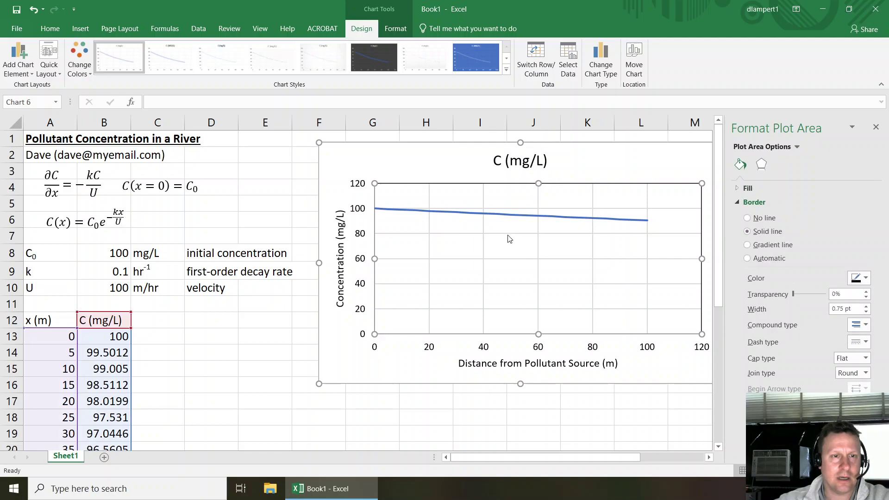
pyautogui.click(508, 238)
pyautogui.click(508, 235)
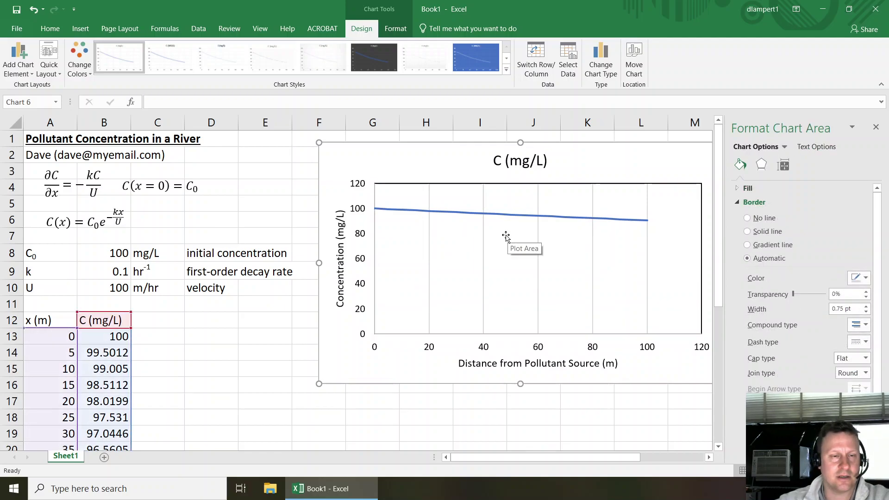
pyautogui.click(484, 256)
pyautogui.click(484, 256)
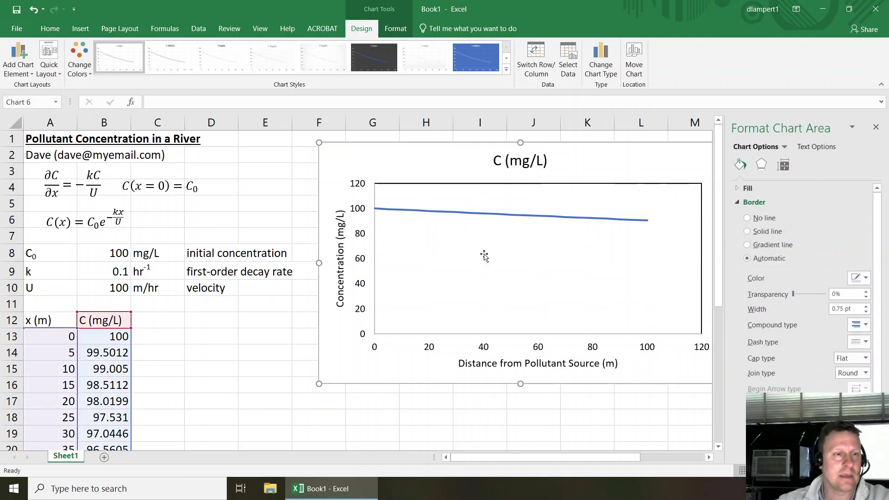
pyautogui.click(876, 131)
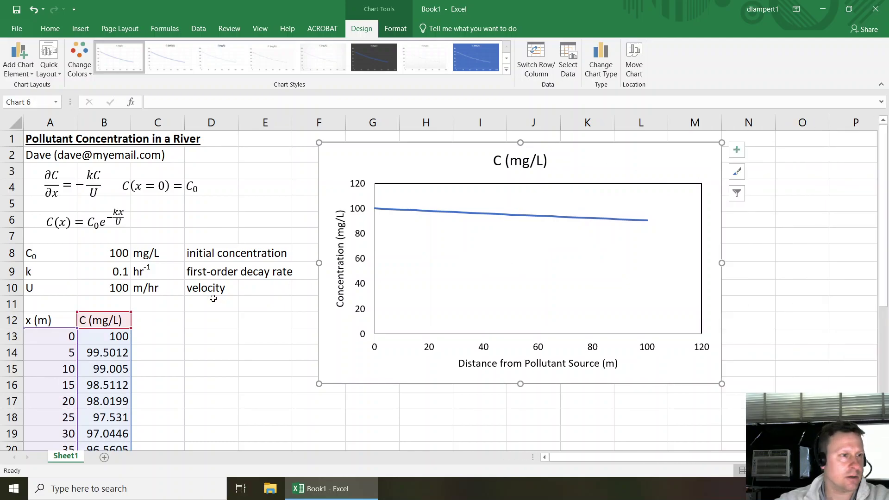
pyautogui.click(211, 303)
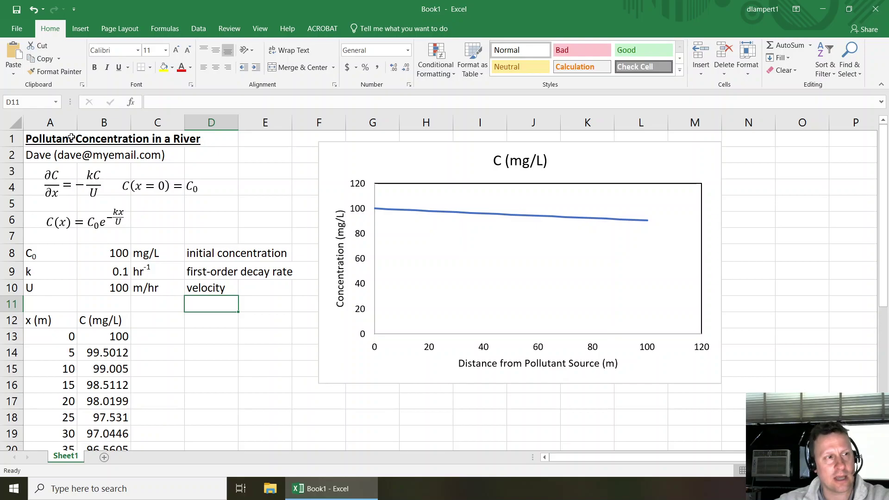
# - Change the decay rate k in B9 to 0.5, then to 1
pyautogui.click(111, 253)
pyautogui.click(119, 277)
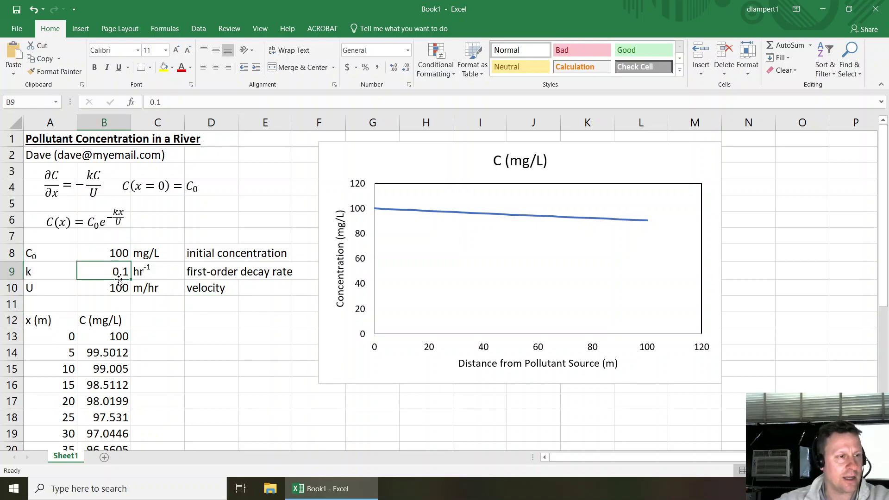
pyautogui.write('.')
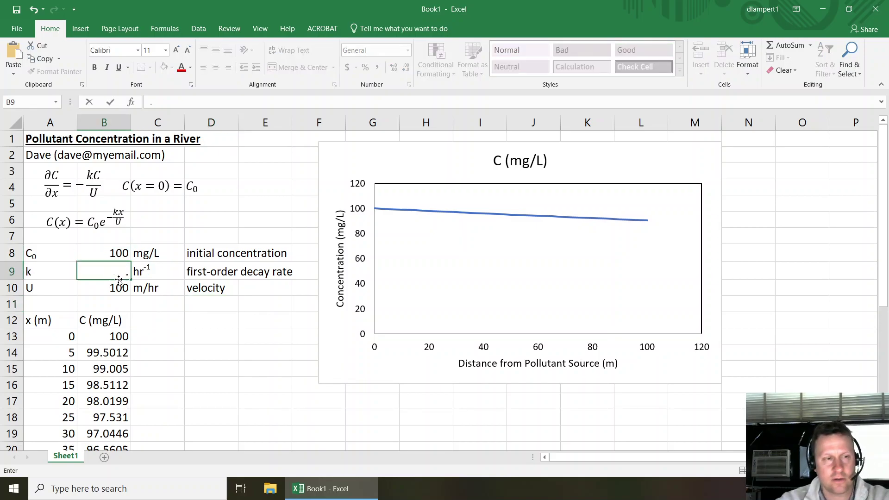
pyautogui.write('5')
pyautogui.press('Return')
pyautogui.click(119, 279)
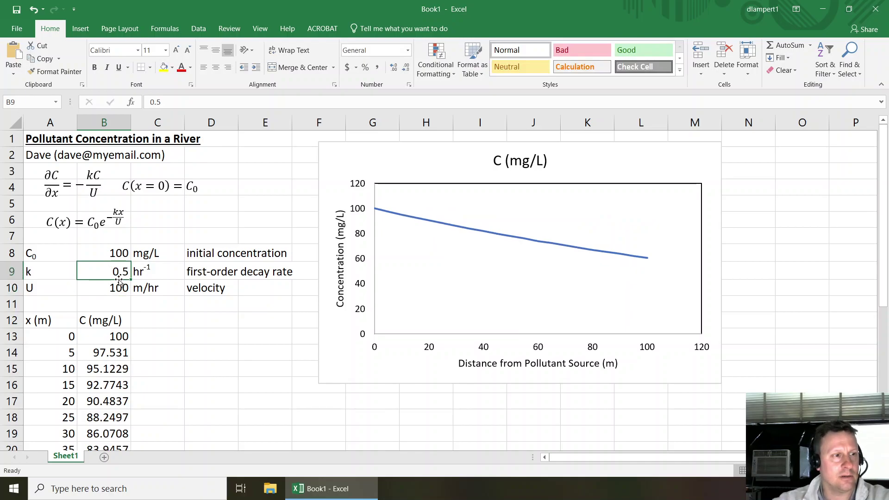
pyautogui.write('1')
pyautogui.press('Return')
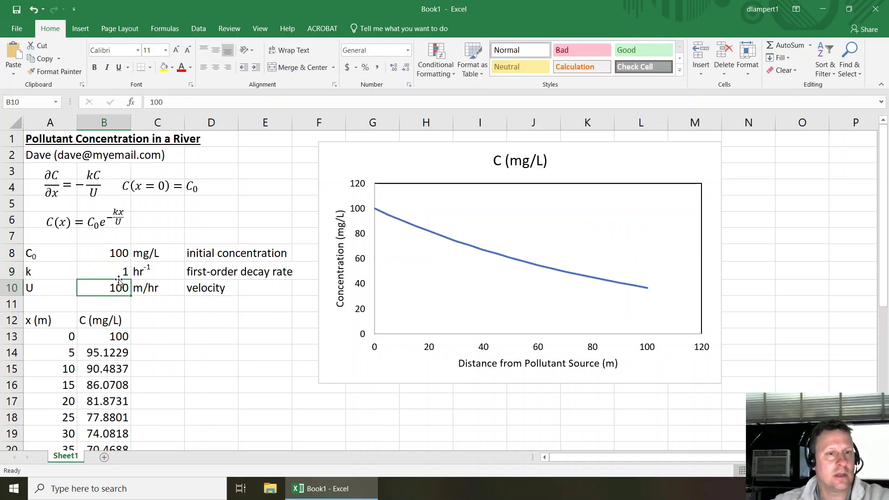
# - Set the velocity U in B10 to 200 so the chart recalculates
pyautogui.write('200')
pyautogui.press('Return')
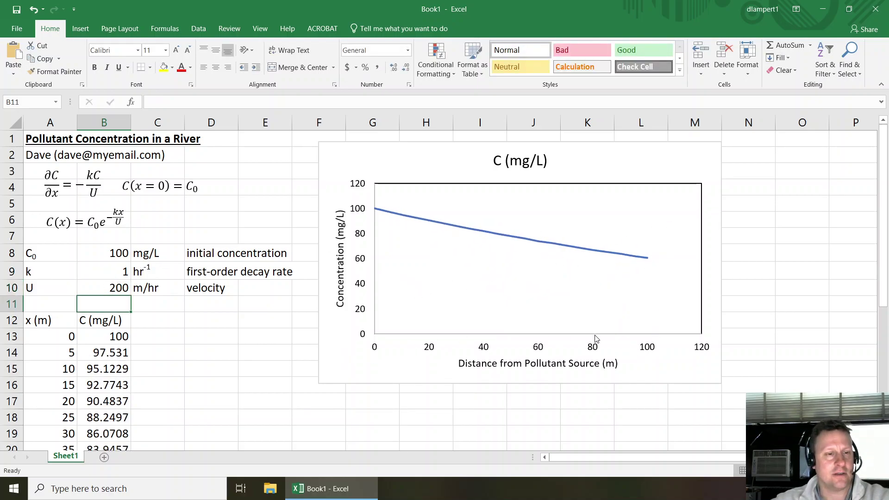
pyautogui.click(157, 350)
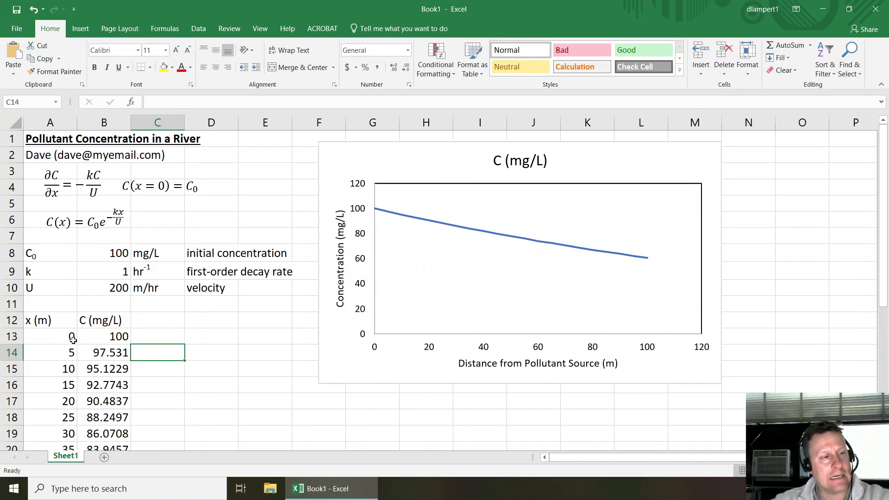
pyautogui.click(239, 309)
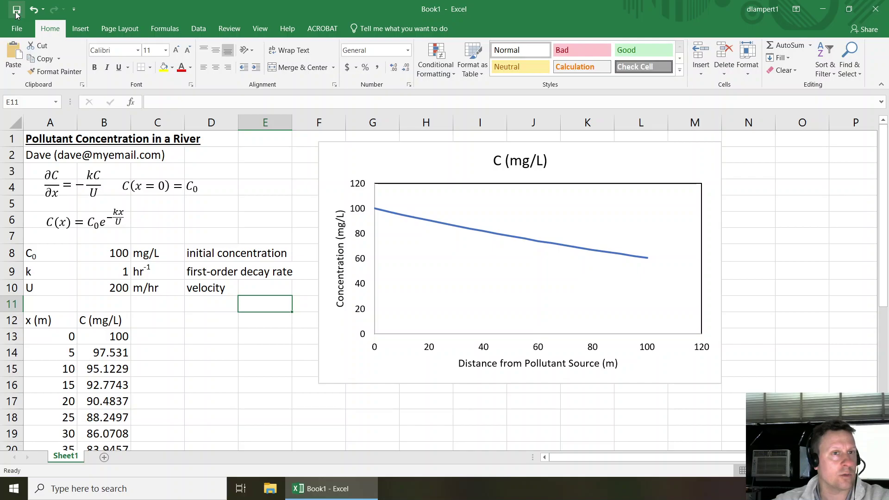